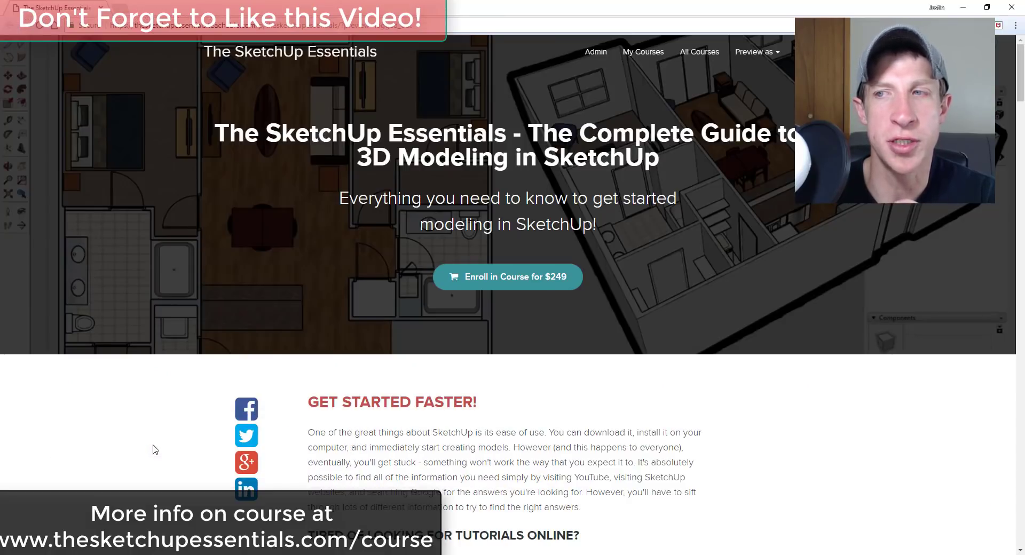
Read through the course page from the introduction to the section on Layout construction documents
scroll(153, 450, "down", 6)
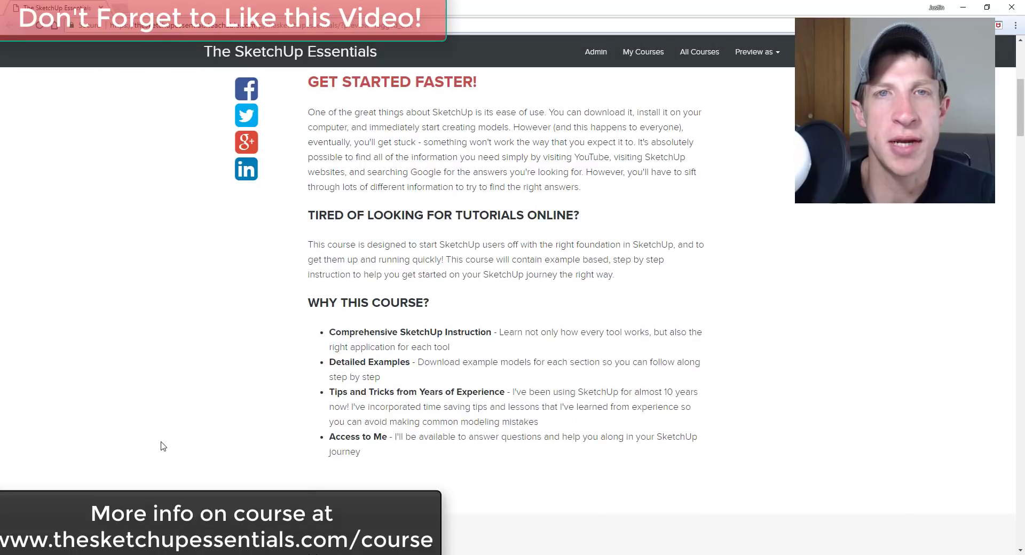
scroll(230, 393, "down", 8)
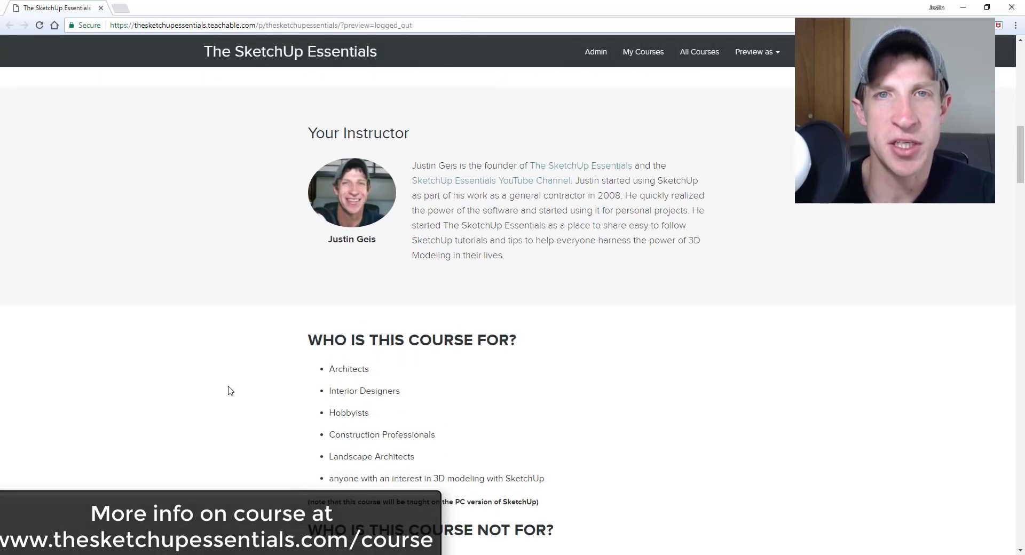
scroll(229, 389, "down", 4)
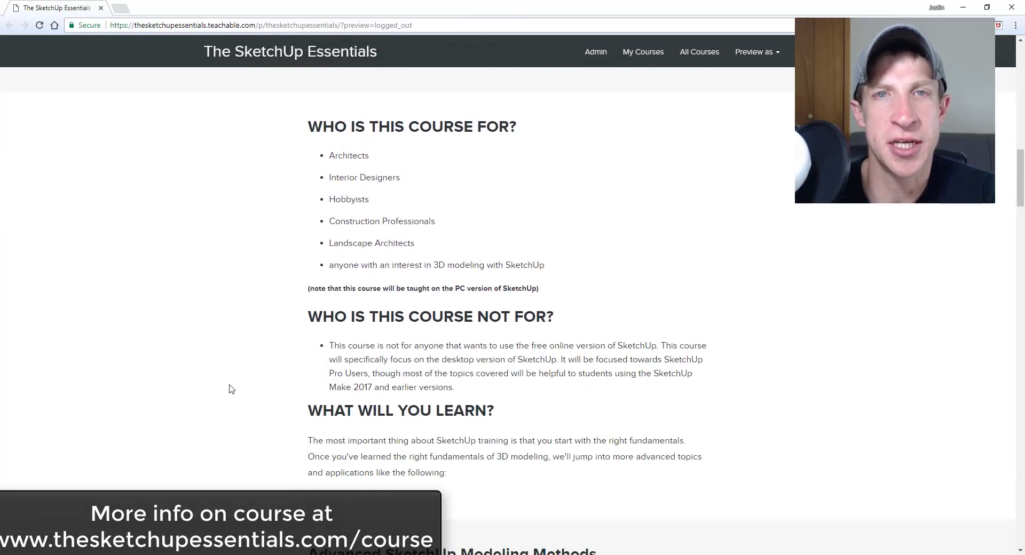
scroll(302, 355, "down", 6)
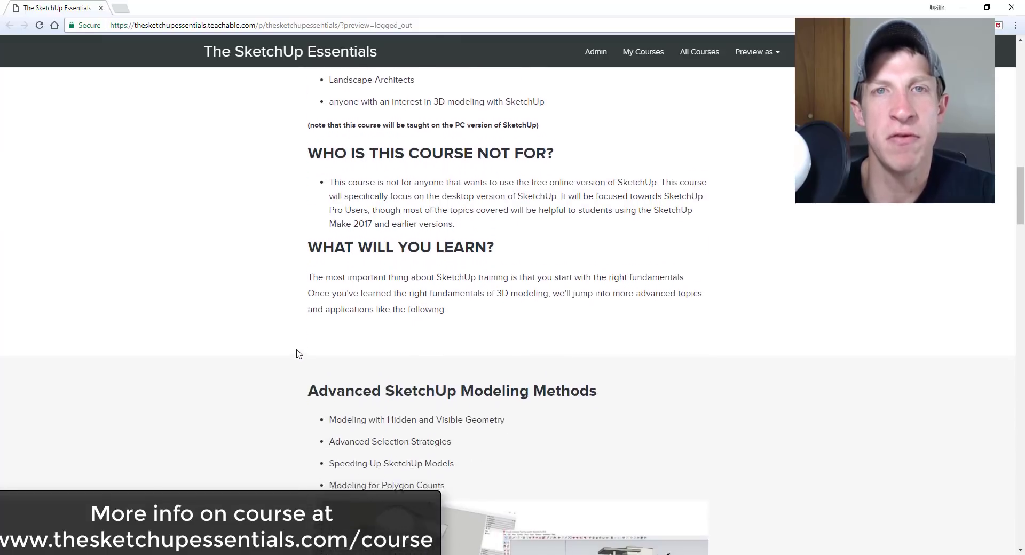
scroll(295, 355, "down", 2)
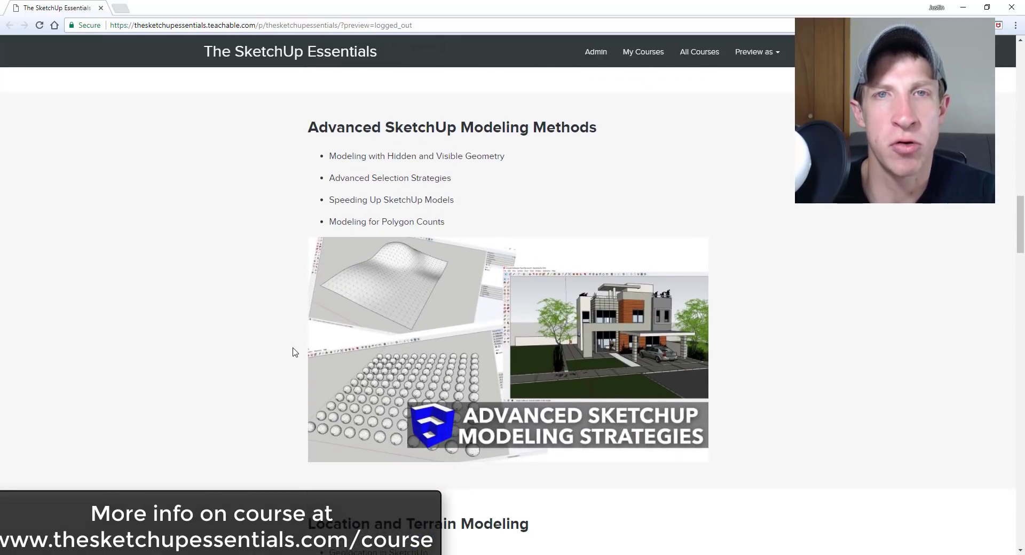
scroll(304, 299, "down", 8)
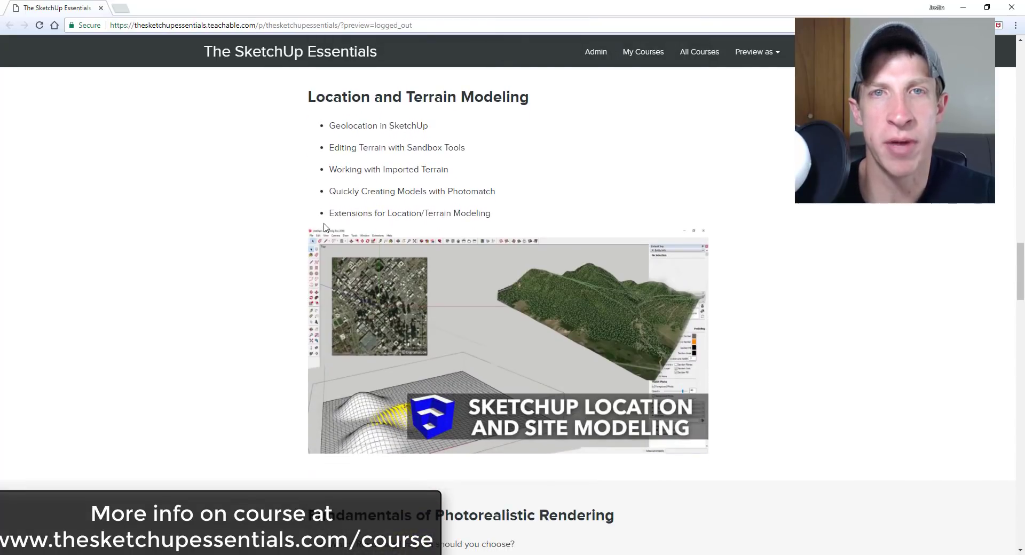
scroll(318, 232, "down", 4)
scroll(313, 235, "down", 3)
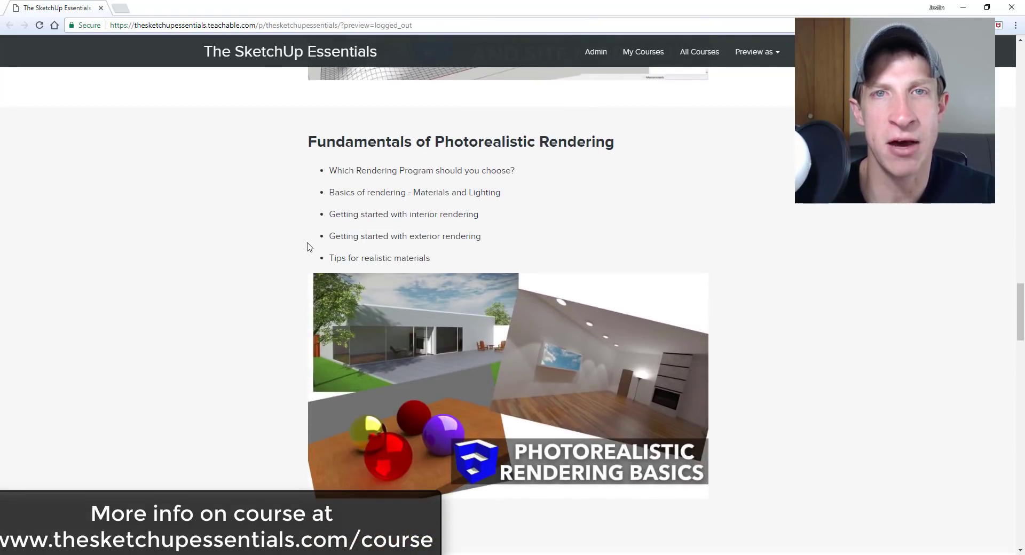
scroll(315, 251, "down", 9)
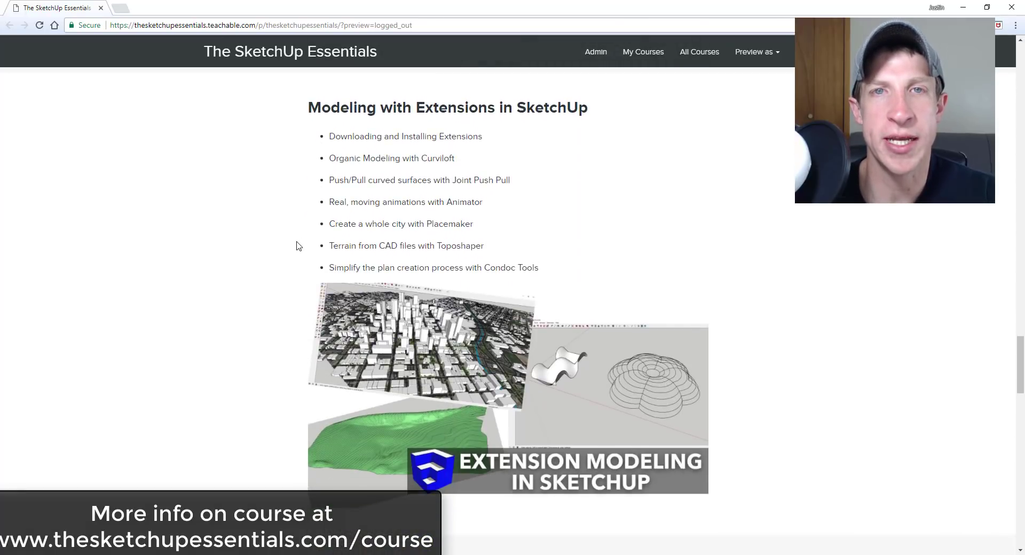
scroll(289, 246, "down", 9)
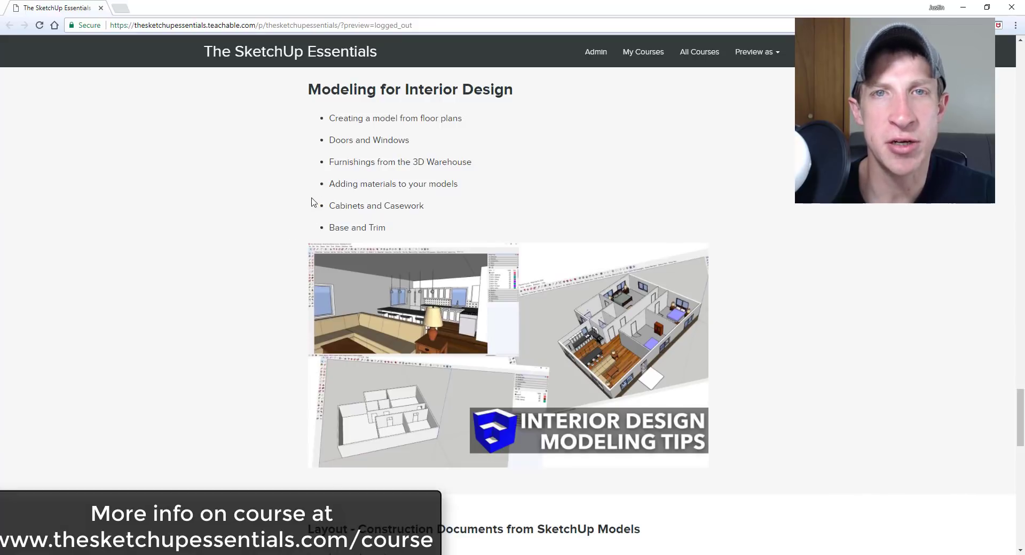
scroll(299, 202, "down", 4)
scroll(293, 204, "down", 5)
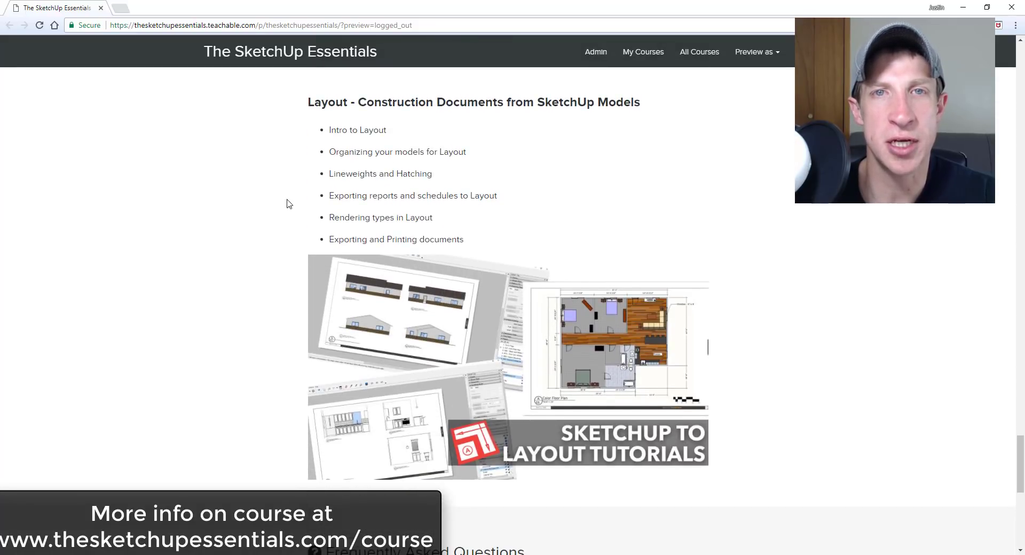
scroll(290, 199, "down", 8)
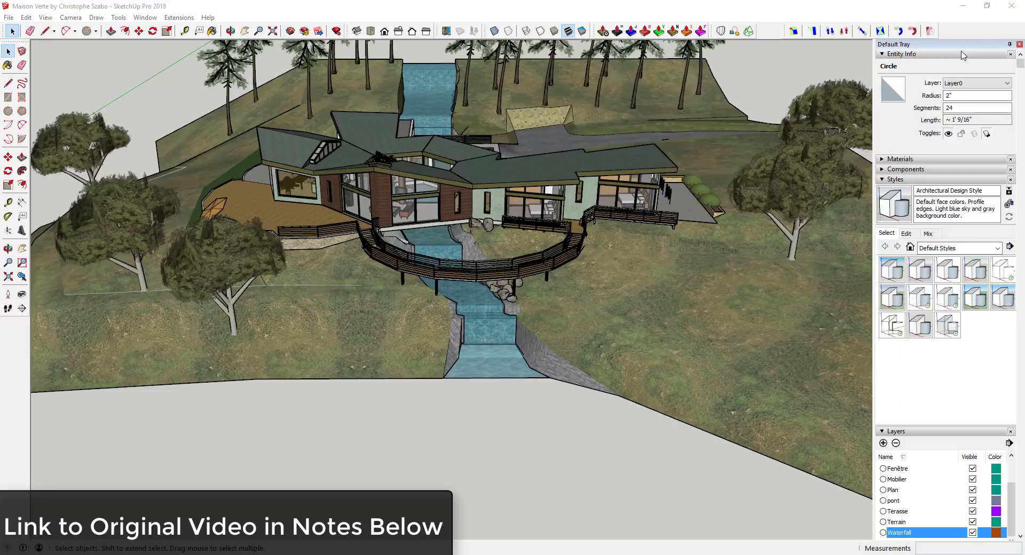
Turn the model's shadows on and back off
scroll(990, 281, "down", 3)
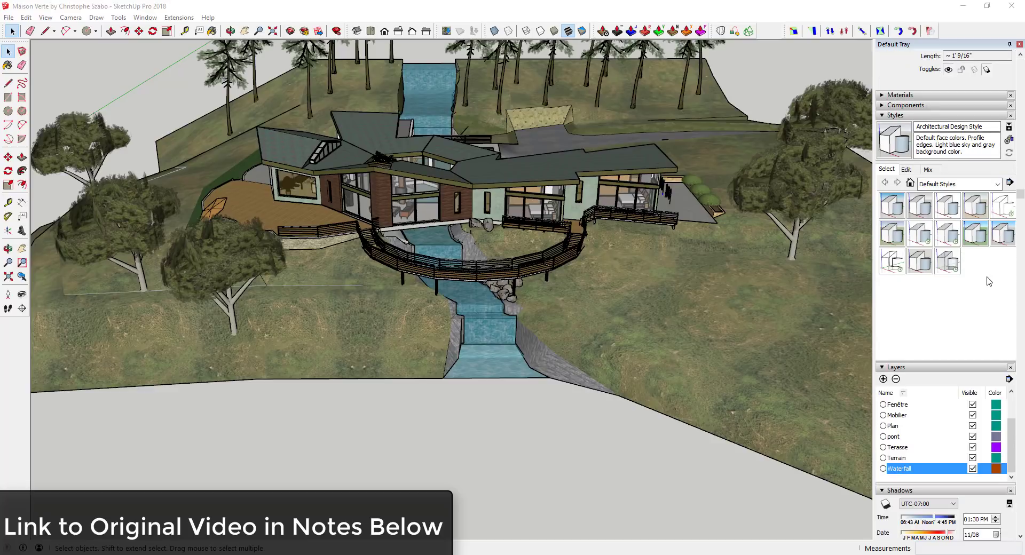
scroll(990, 282, "down", 6)
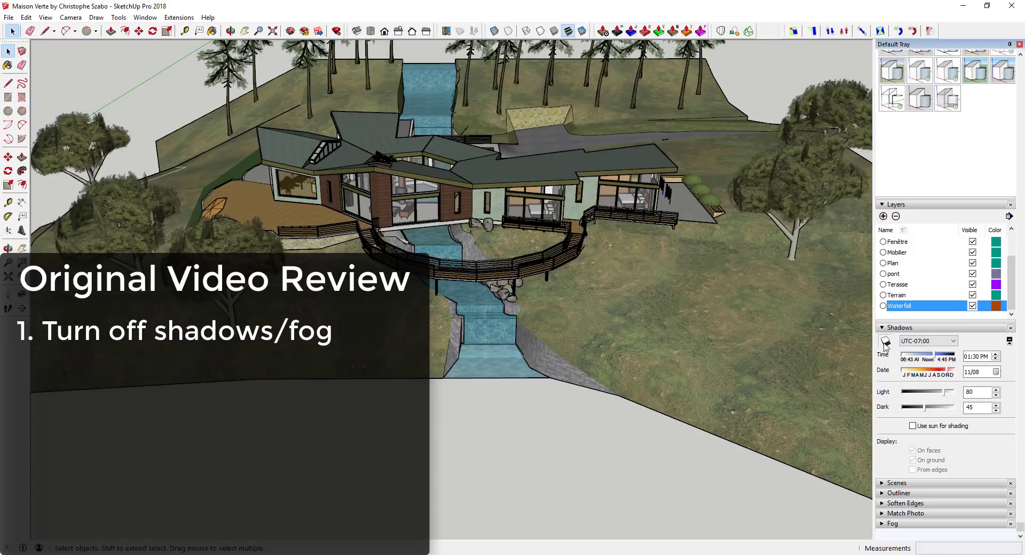
left_click(885, 342)
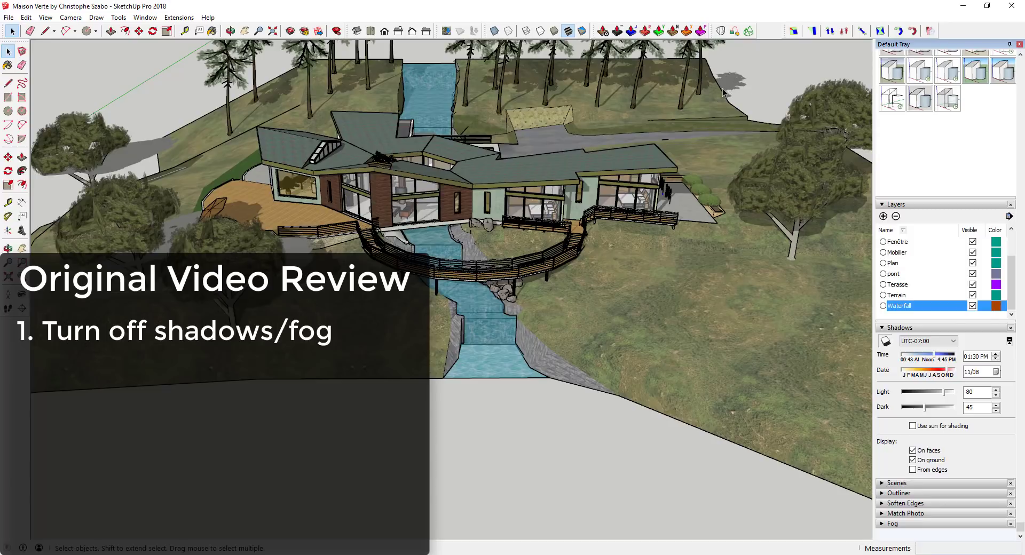
left_click(885, 342)
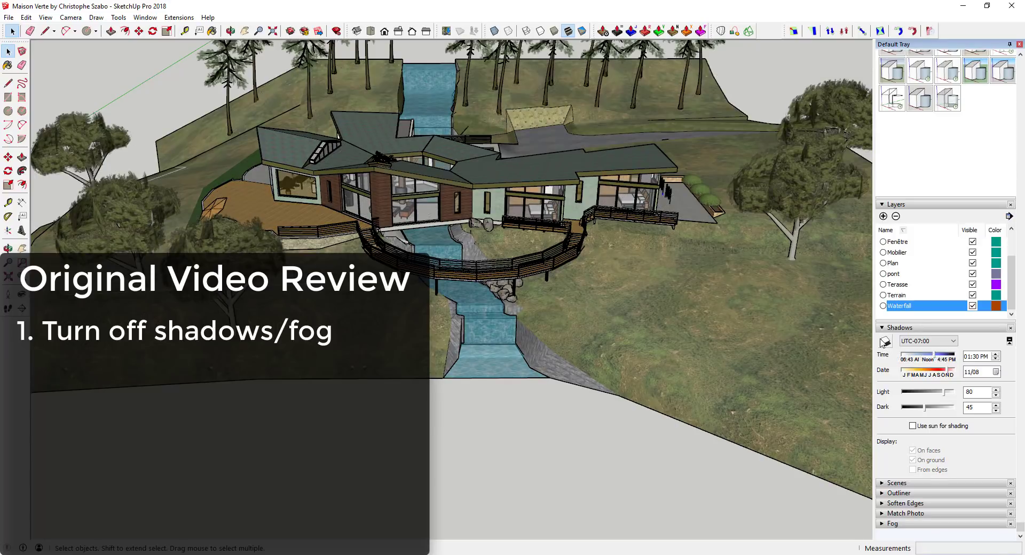
Turn off Profiles in the edge settings of the Architectural Design Style
scroll(941, 273, "up", 5)
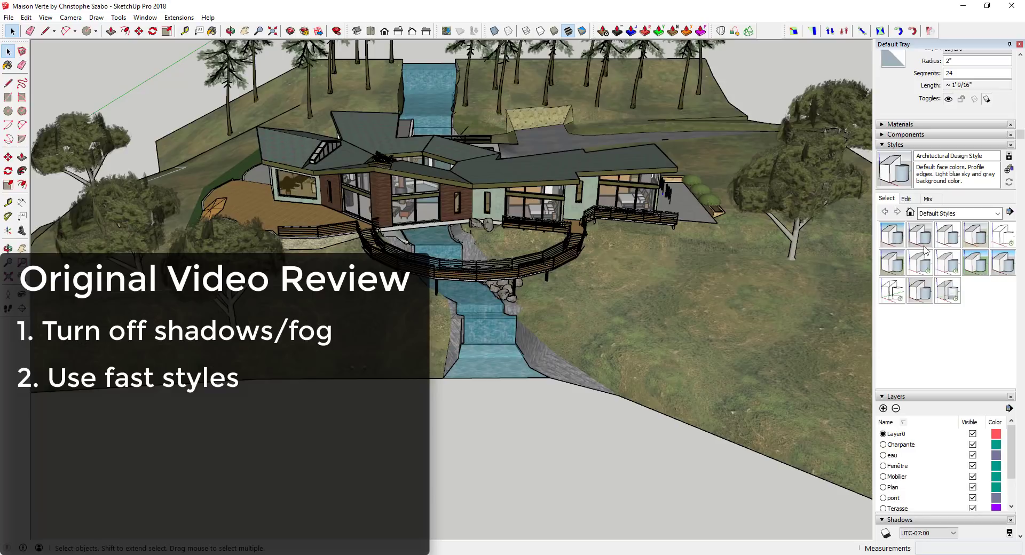
left_click(908, 199)
left_click(885, 212)
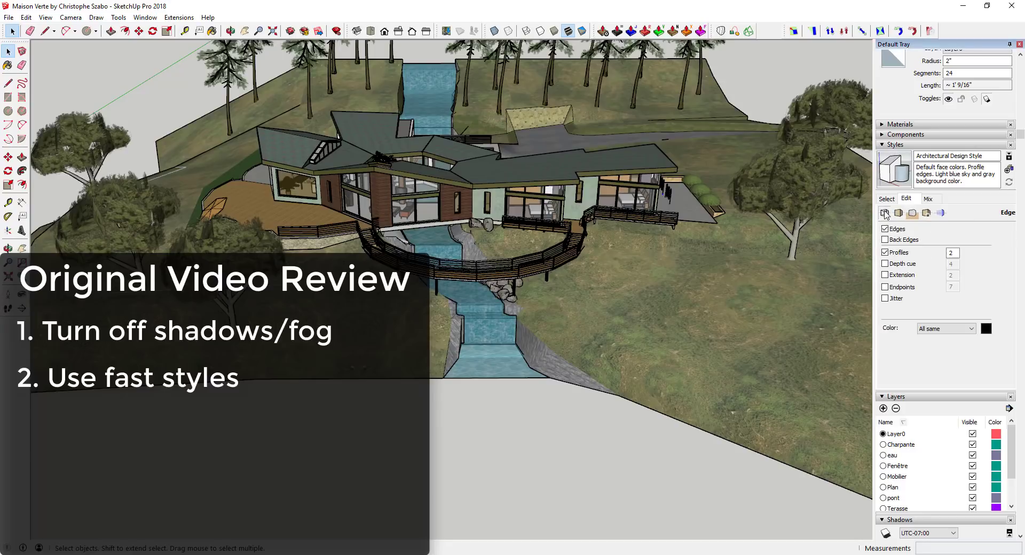
left_click(885, 252)
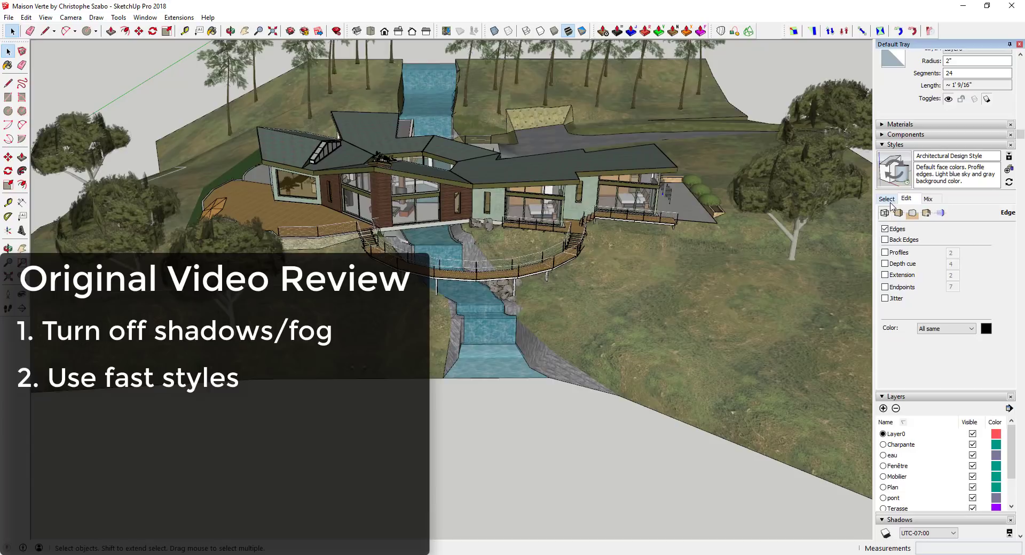
left_click(888, 198)
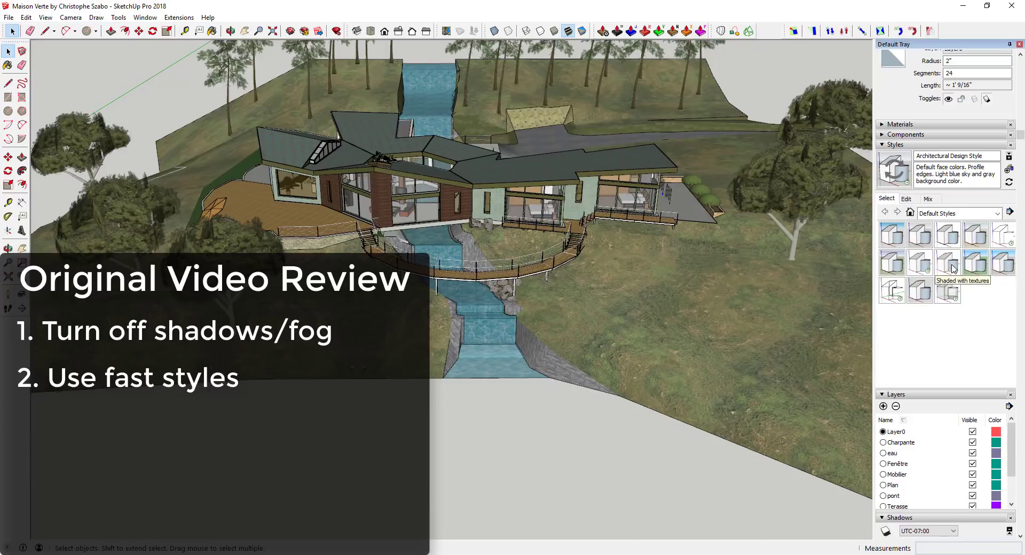
left_click(958, 213)
left_click(959, 214)
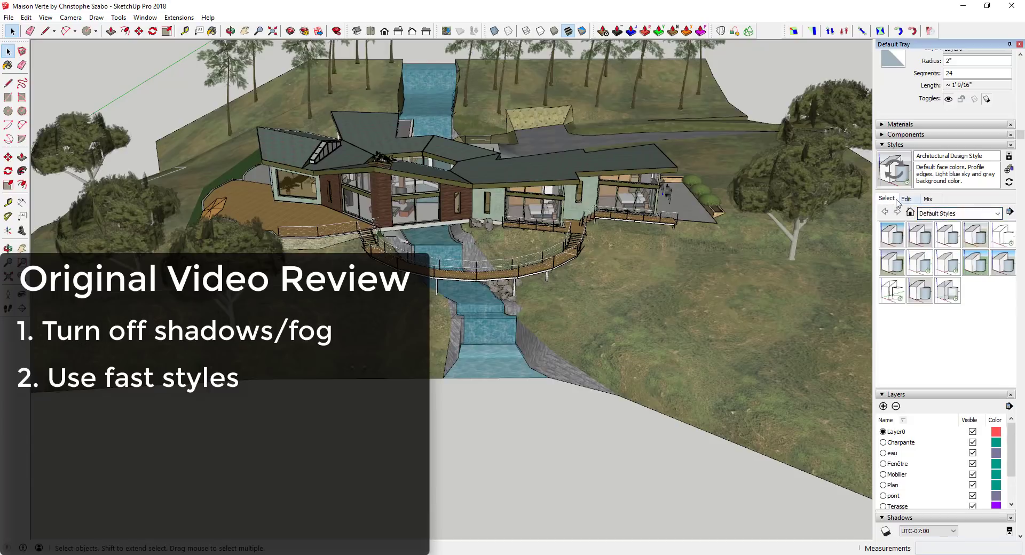
left_click(906, 198)
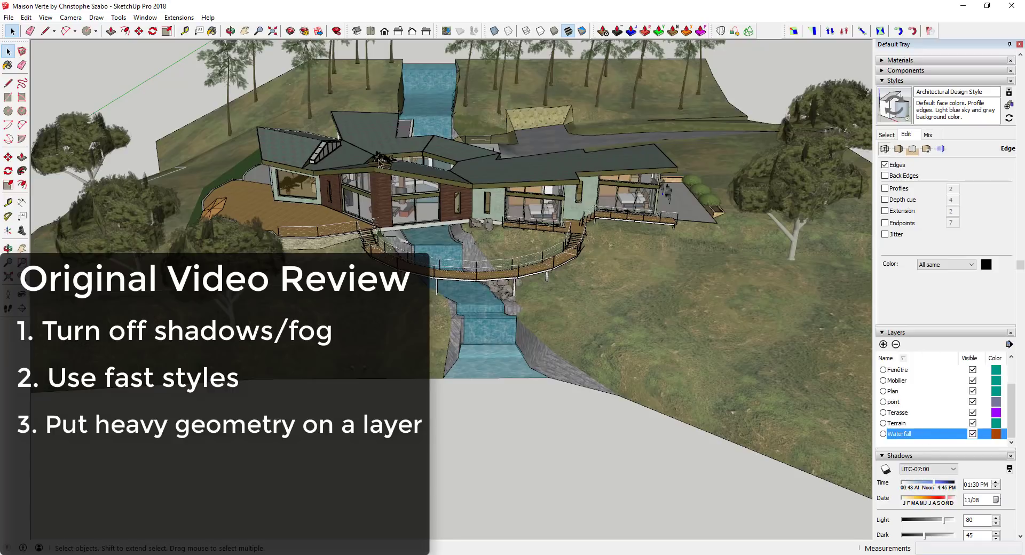
Hide the Terrain layer to inspect the house without its site, and make the layer visible again
middle_click_drag(543, 145, 645, 260)
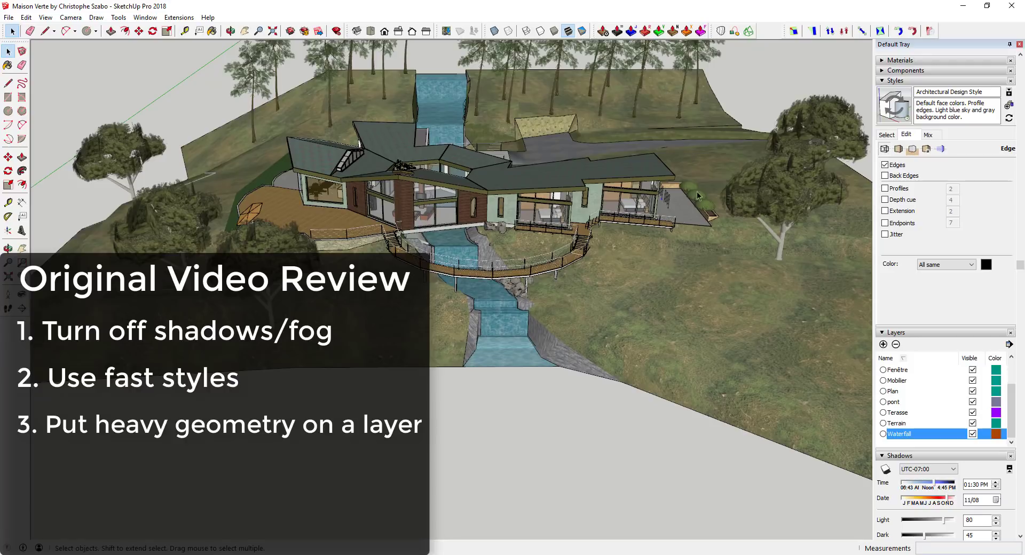
middle_click_drag(670, 323, 742, 368)
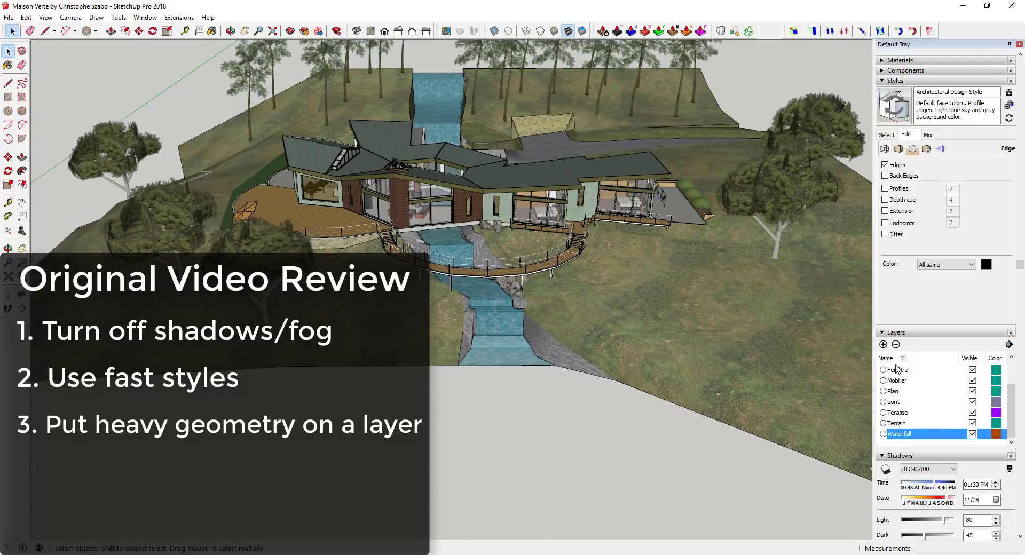
left_click(973, 424)
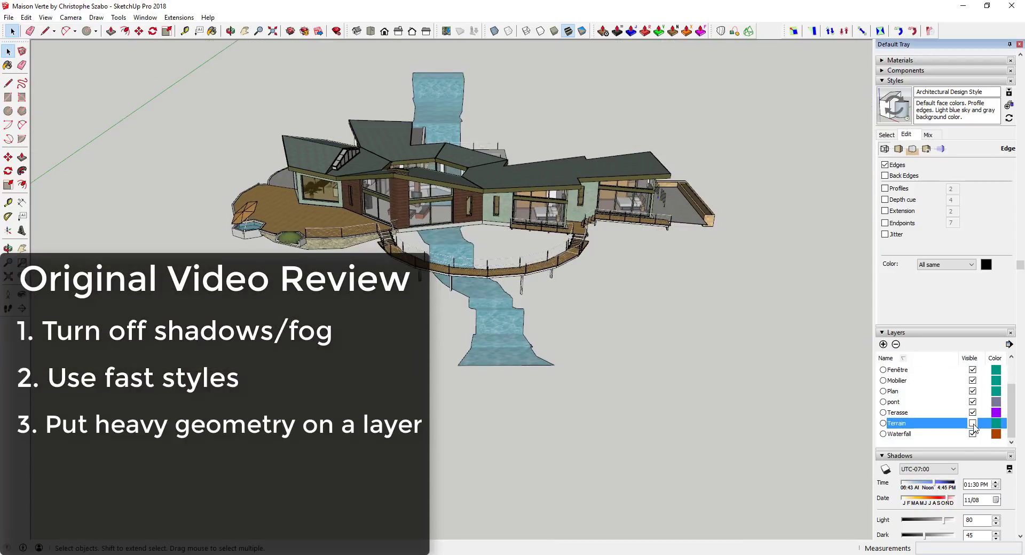
middle_click_drag(534, 240, 737, 251)
scroll(526, 196, "up", 3)
scroll(527, 197, "up", 1)
scroll(516, 214, "down", 3)
key("space")
left_click(973, 423)
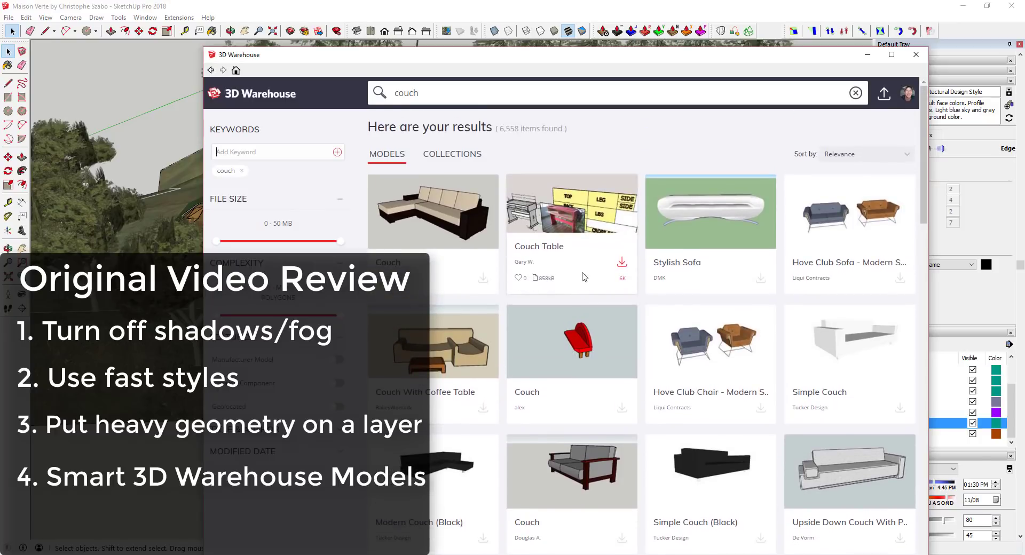
Browse the couch models in 3D Warehouse, examine the first Couch's file size and polygon count, and close the window
scroll(587, 275, "down", 5)
scroll(619, 268, "down", 4)
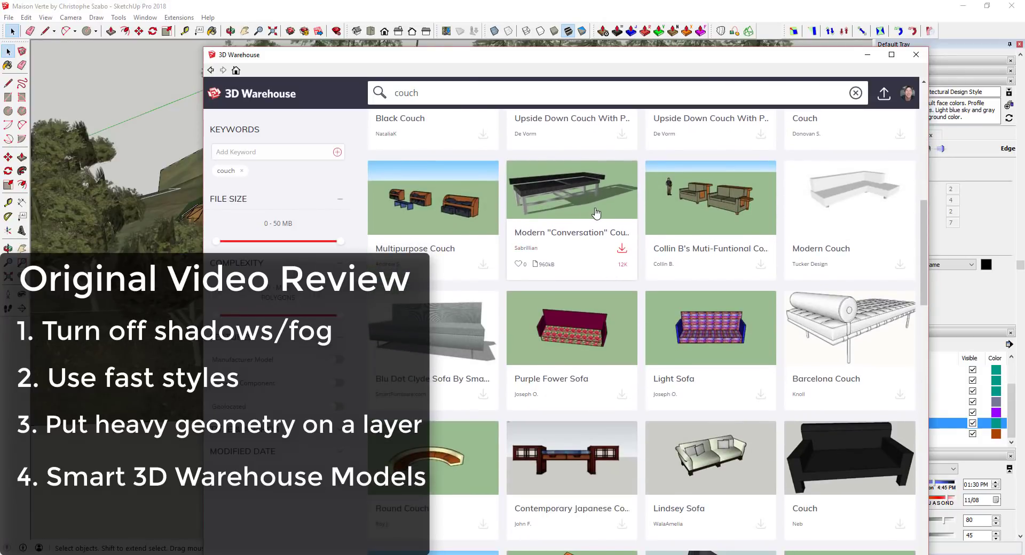
scroll(603, 219, "up", 8)
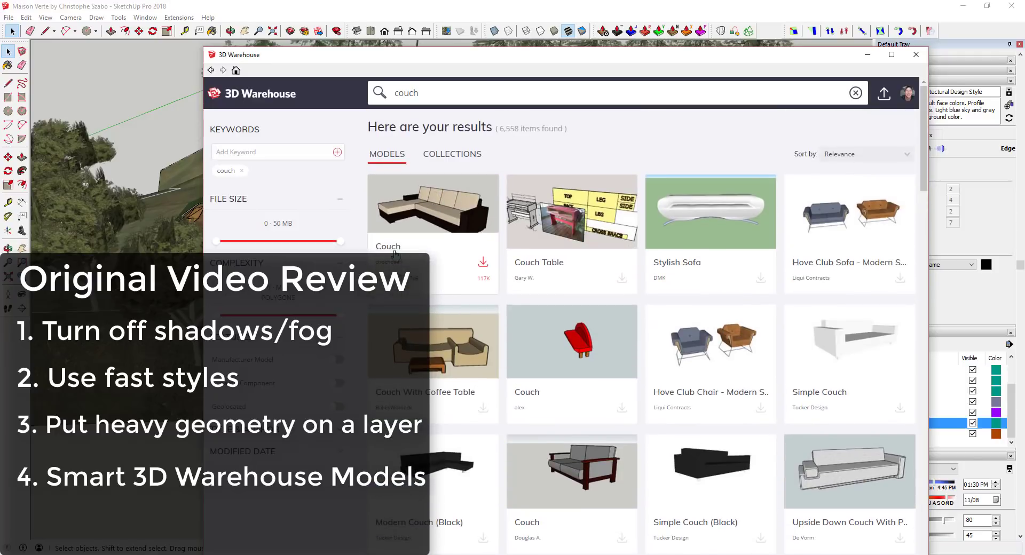
left_click(387, 248)
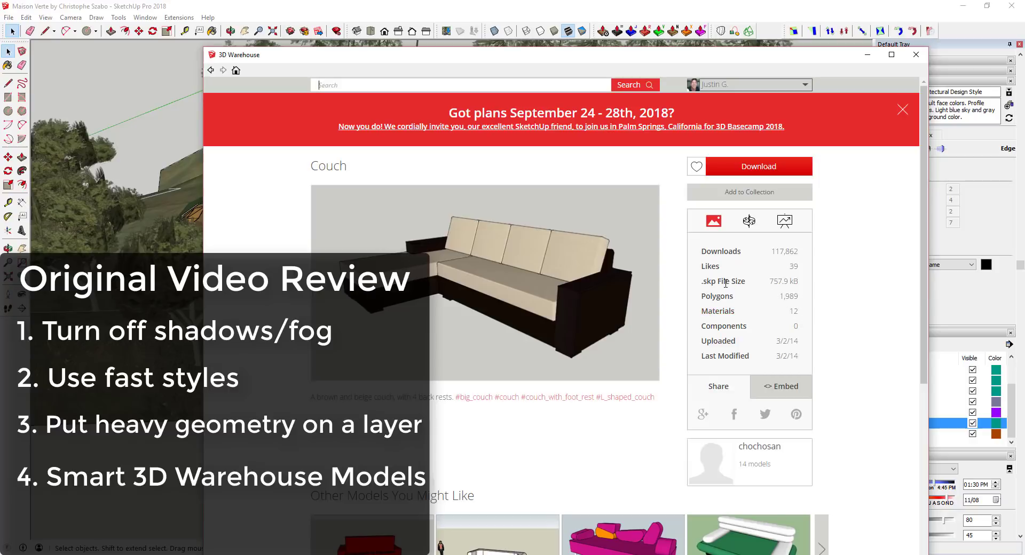
mouse_move(450, 254)
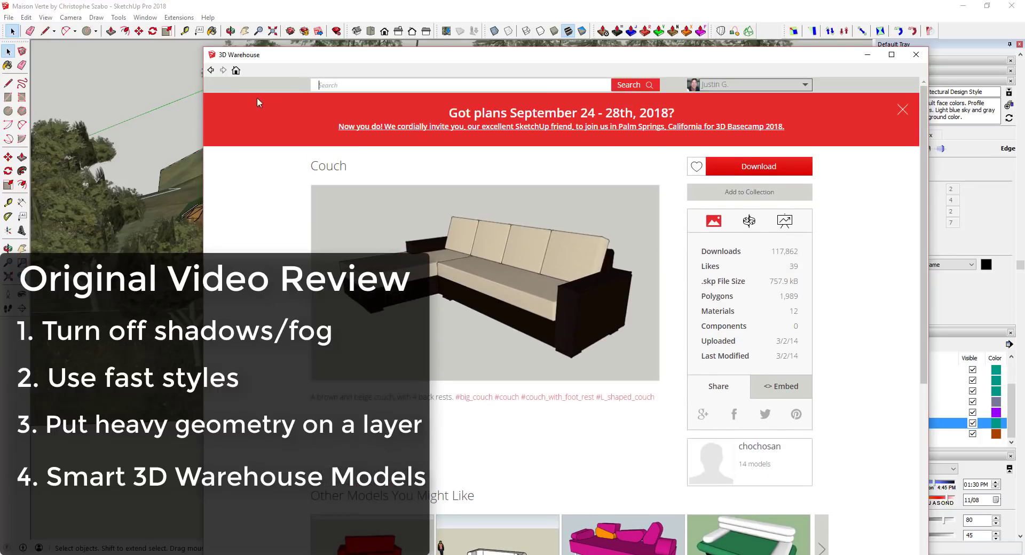
left_click(211, 69)
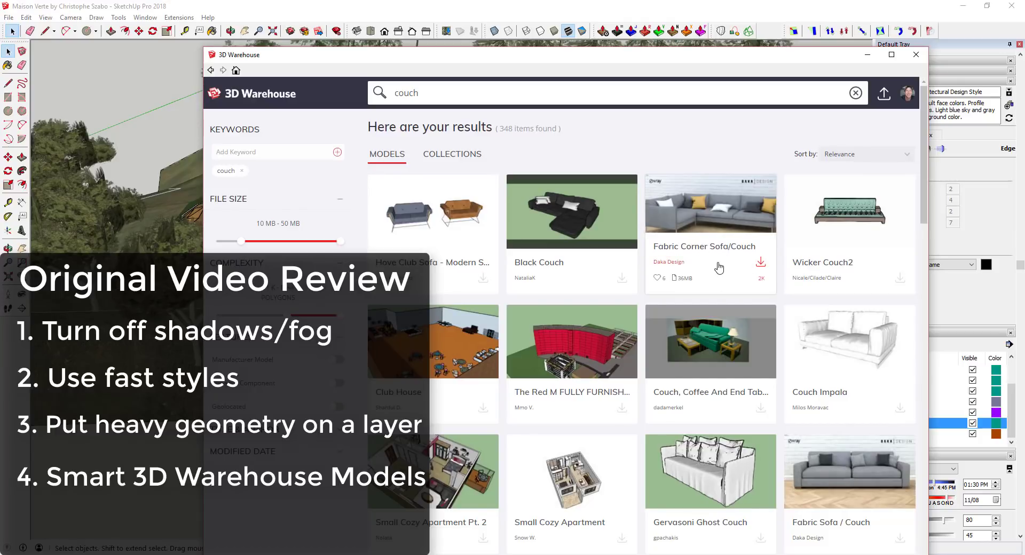
left_click(917, 54)
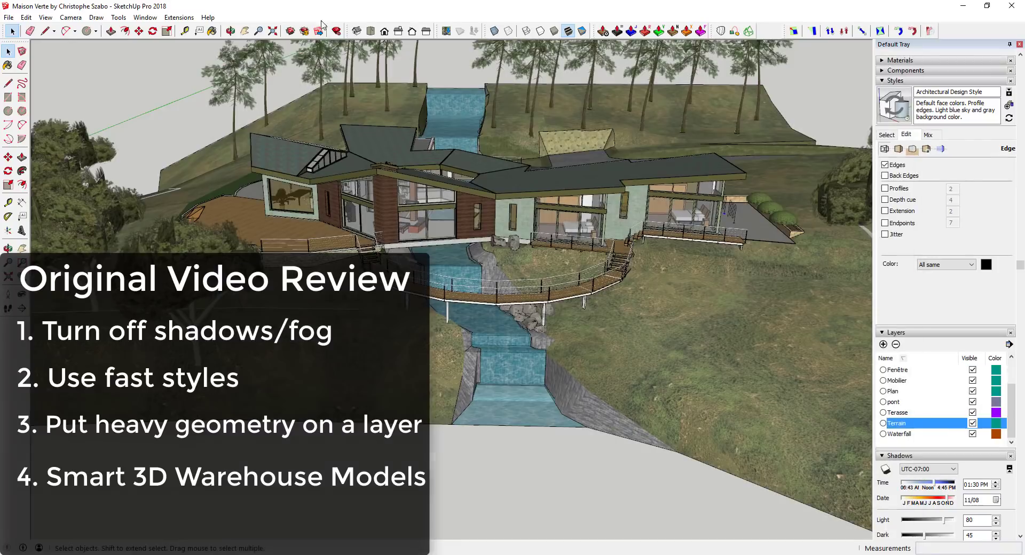
Purge the unused items from the entire model using the Model Info statistics
left_click(178, 17)
mouse_move(155, 21)
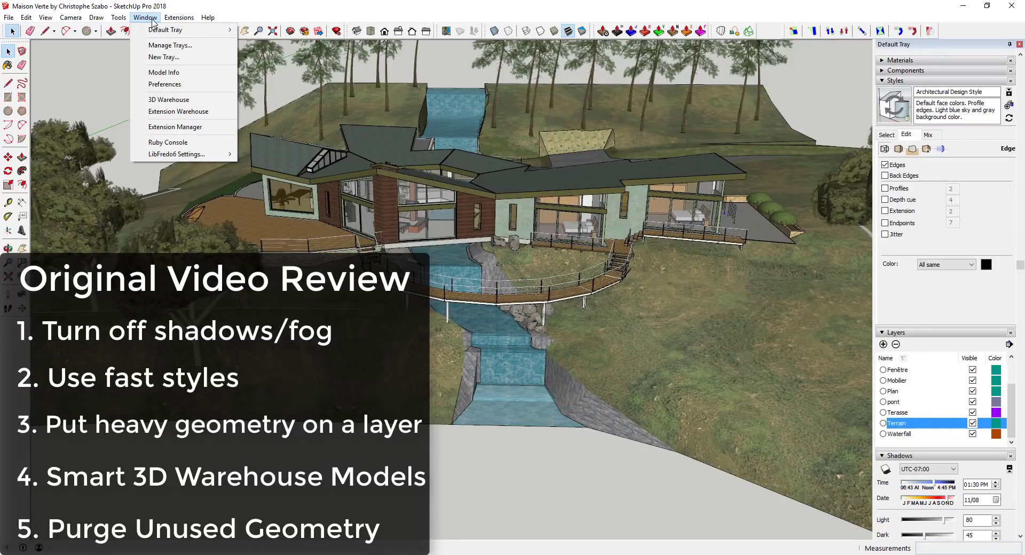
left_click(156, 72)
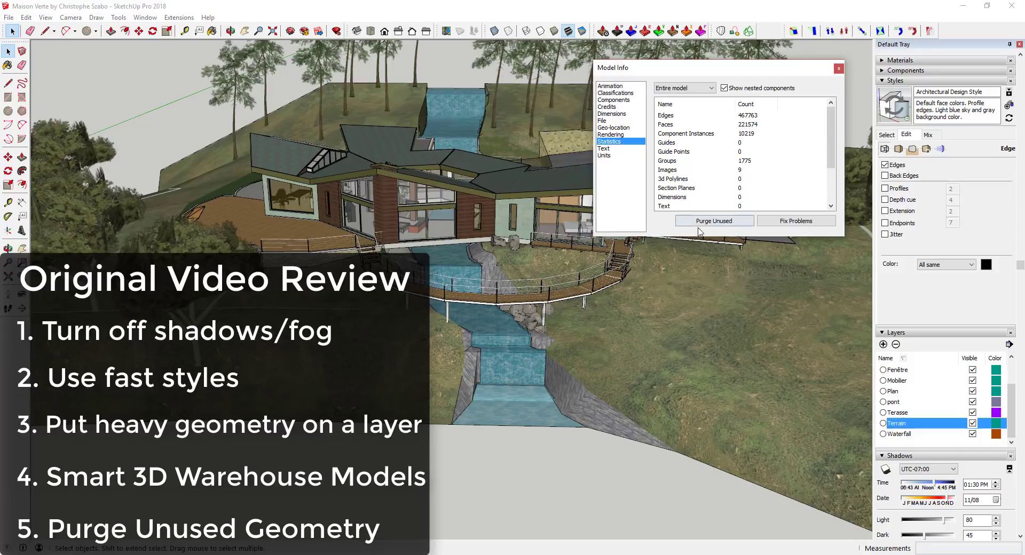
left_click(720, 222)
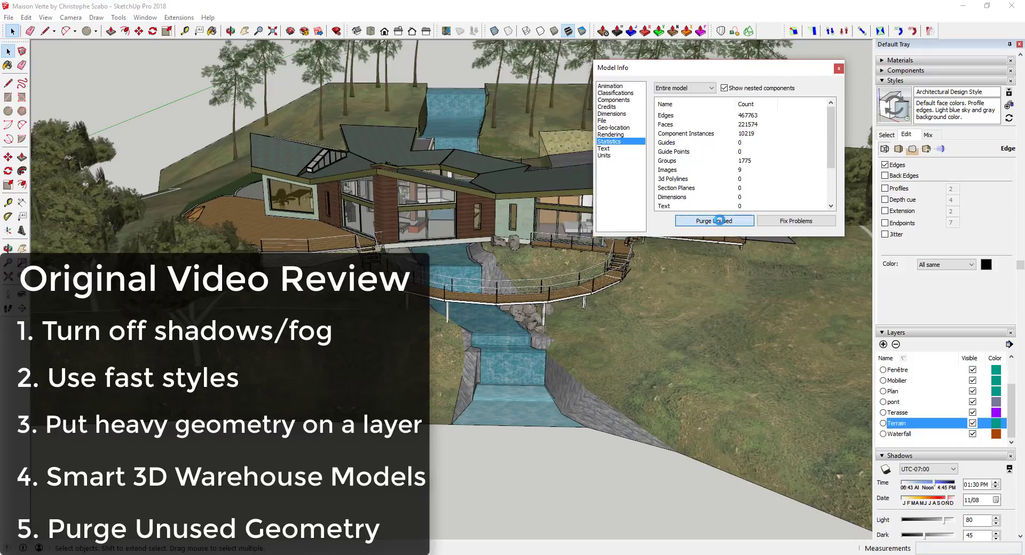
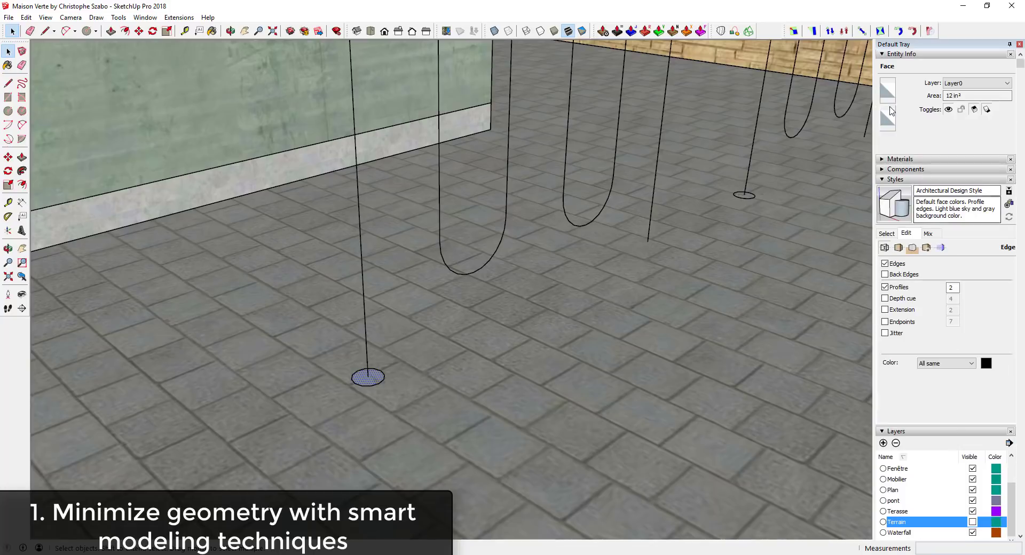
Check the near bike rack's base circle, and set the far rack's base circle to 24 segments
mouse_move(700, 335)
middle_mouse_down()
mouse_move(608, 374)
mouse_move(591, 316)
mouse_move(620, 285)
middle_mouse_up()
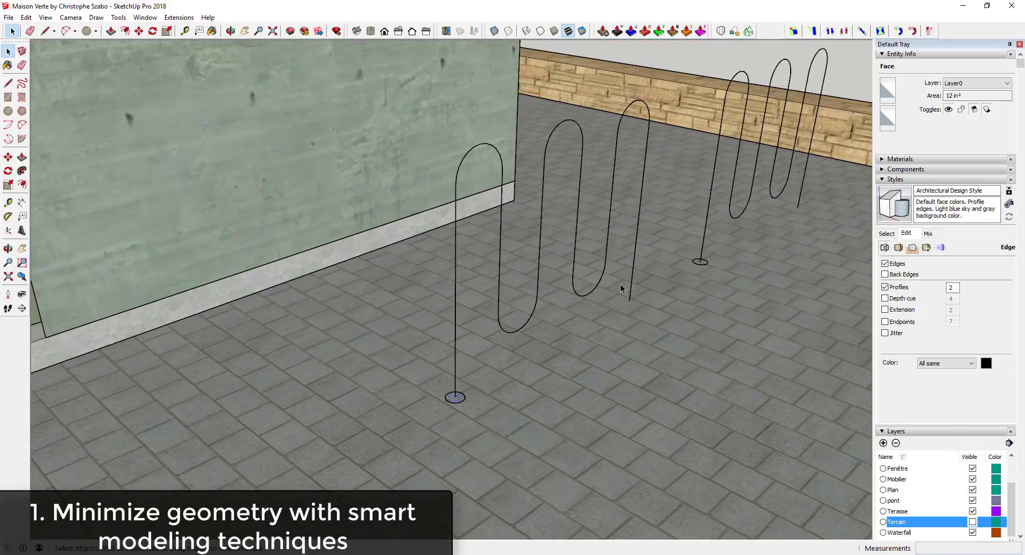
left_click(460, 405)
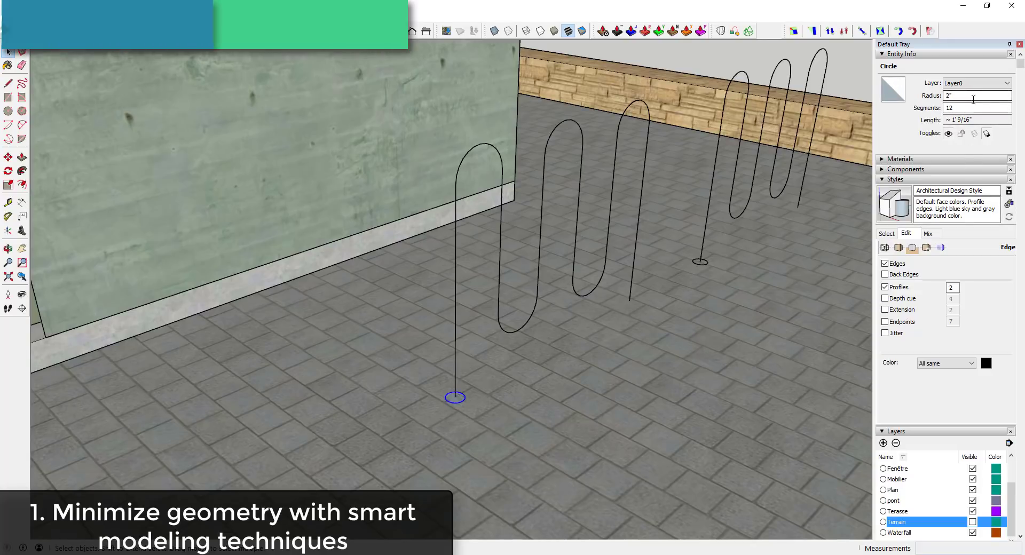
left_click(699, 263)
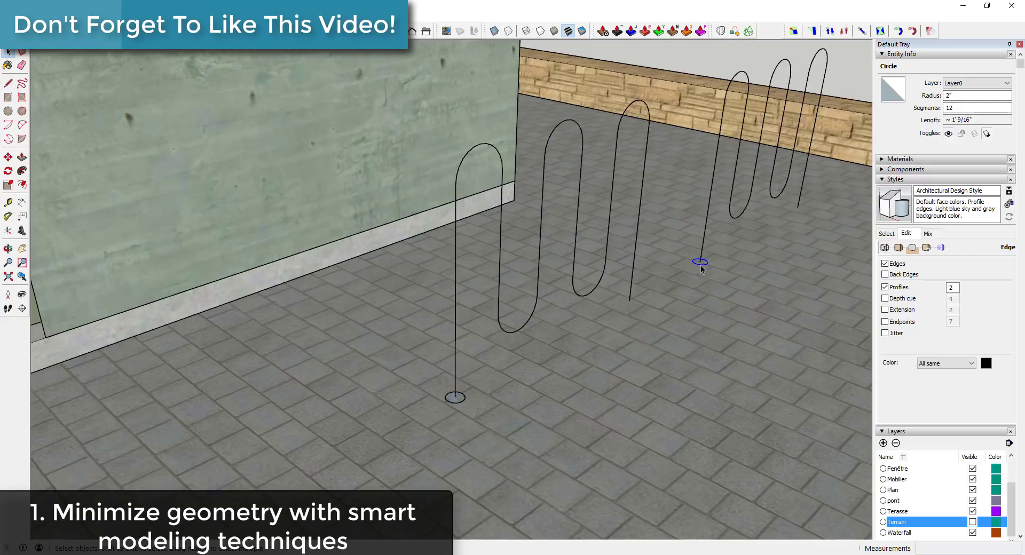
scroll(728, 251, "down", 2)
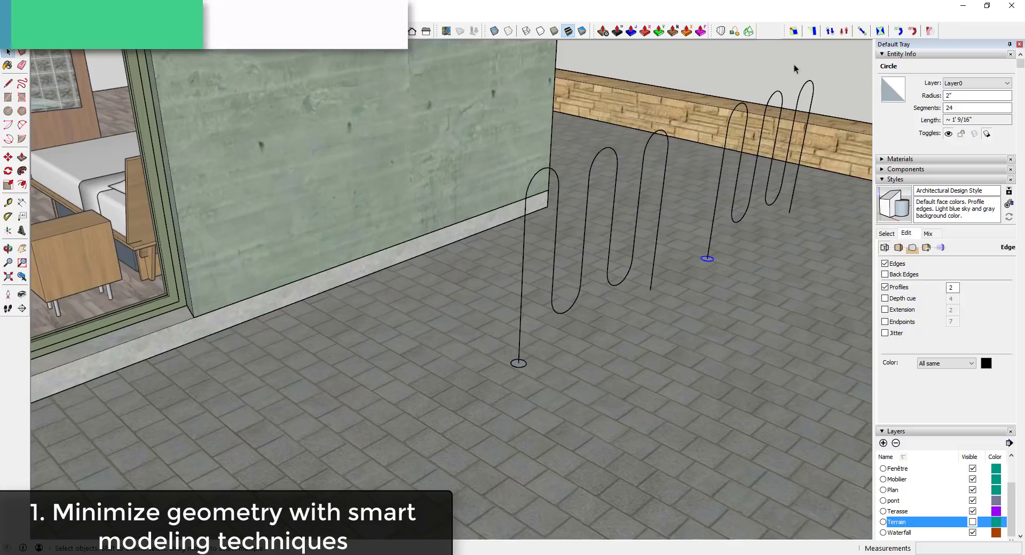
Sweep the far rack's base circle along its serpentine path with Follow Me
left_click_drag(706, 57, 817, 298)
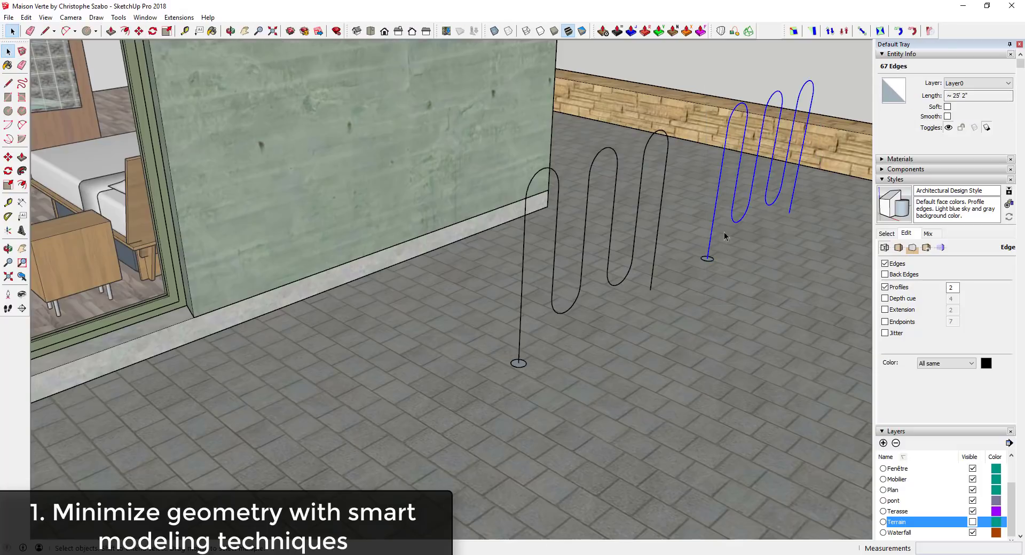
left_click(22, 171)
left_click(706, 260)
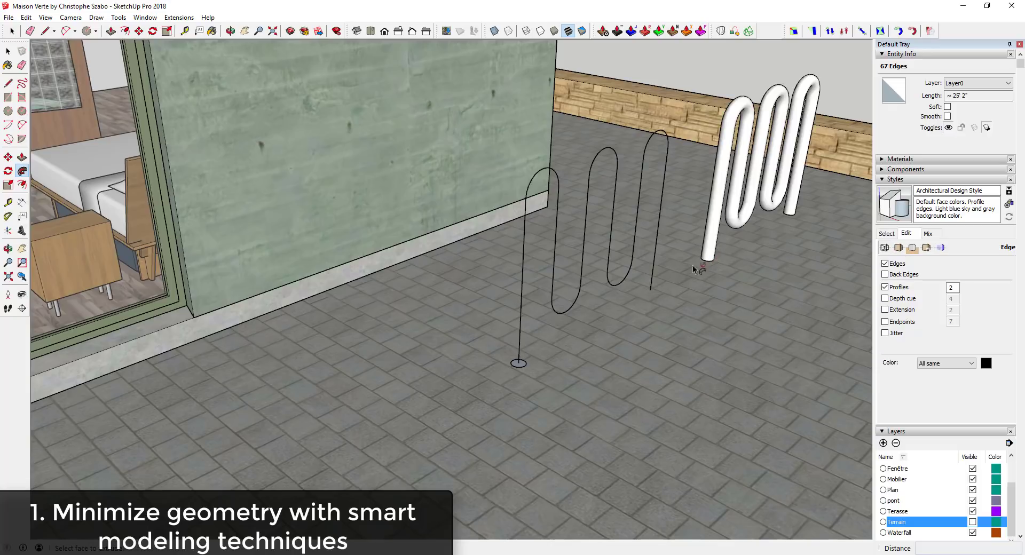
Sweep the near rack's 12-segment base circle along its serpentine path with Follow Me
key("space")
left_click_drag(512, 115, 664, 348)
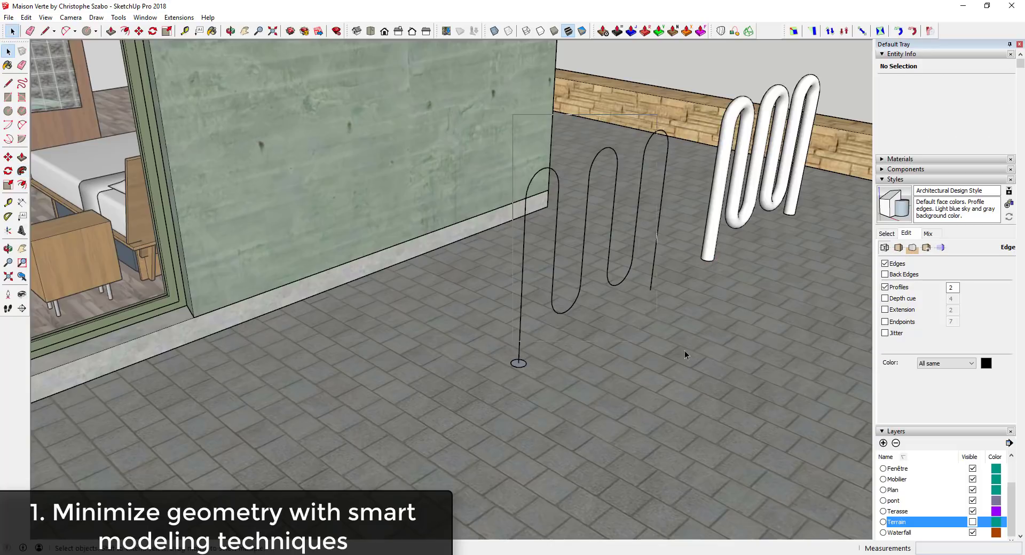
left_click_drag(690, 383, 690, 383)
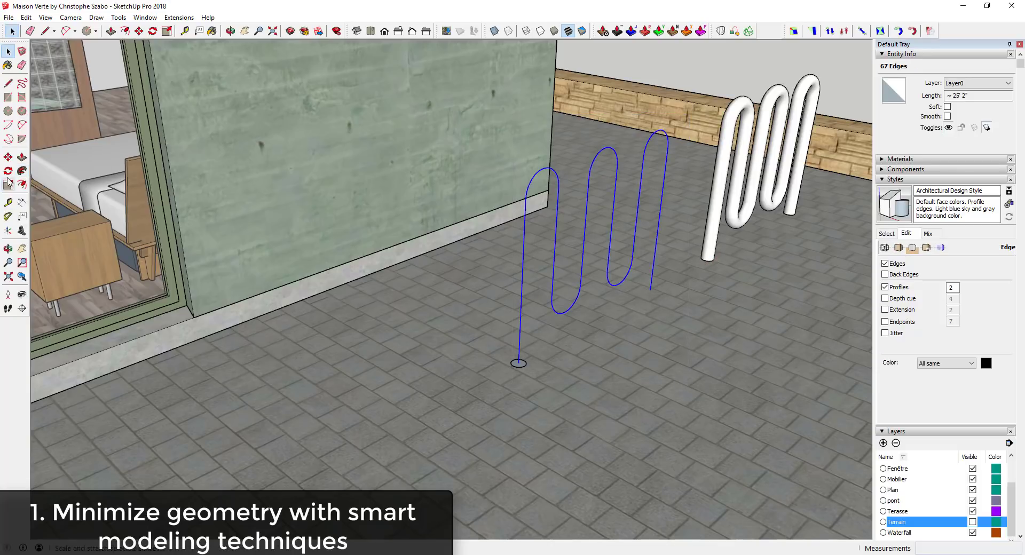
left_click(22, 171)
left_click(522, 368)
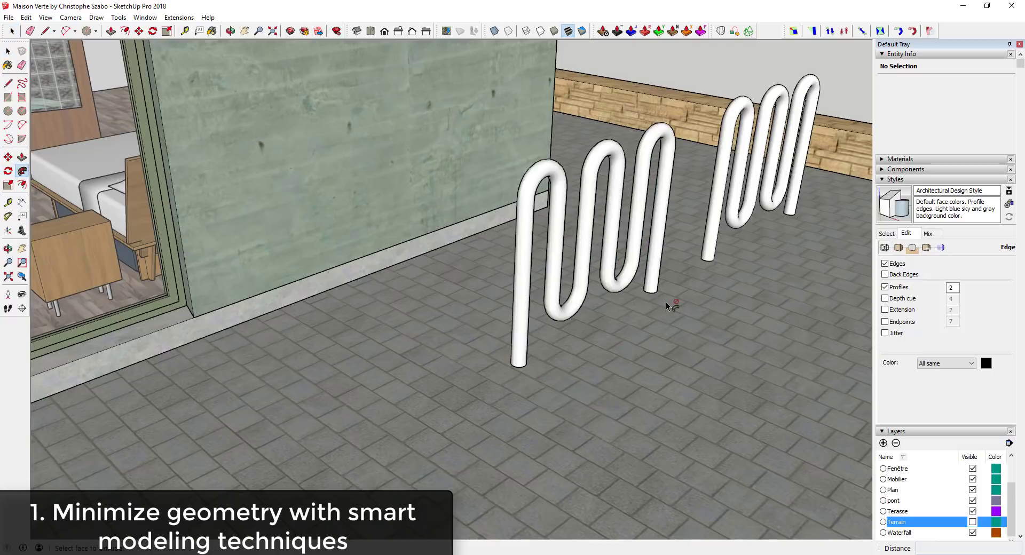
Compare the two swept bike racks up close and from a distance, selecting each one's connected geometry to check its entity count
scroll(663, 304, "down", 8)
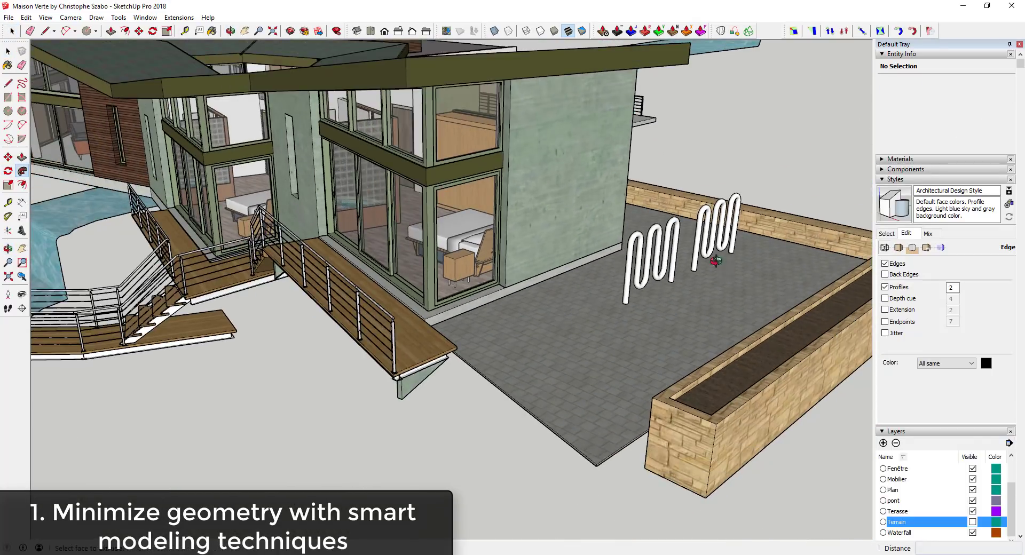
middle_click_drag(698, 281, 622, 242)
scroll(665, 275, "down", 10)
scroll(702, 267, "up", 10)
key("space")
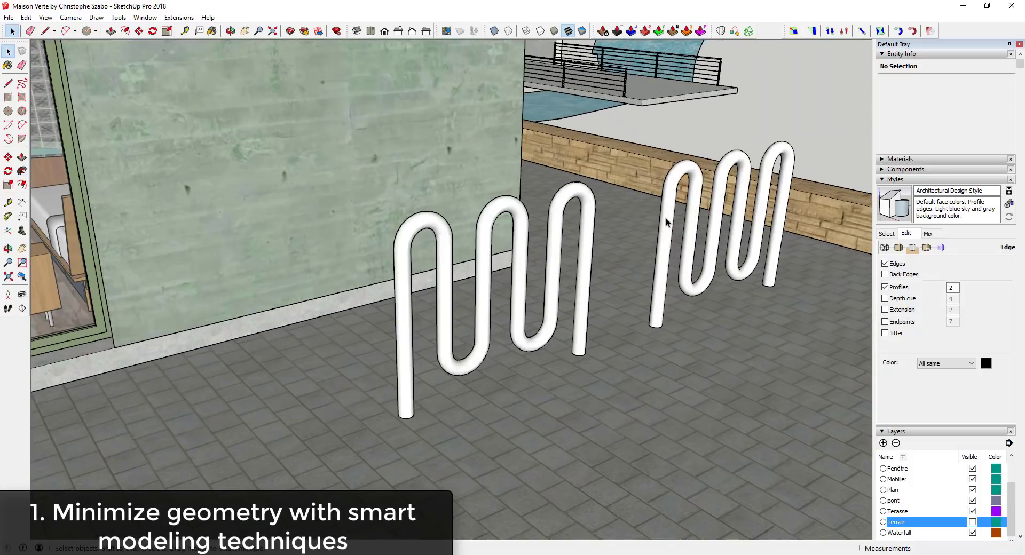
triple_click(665, 219)
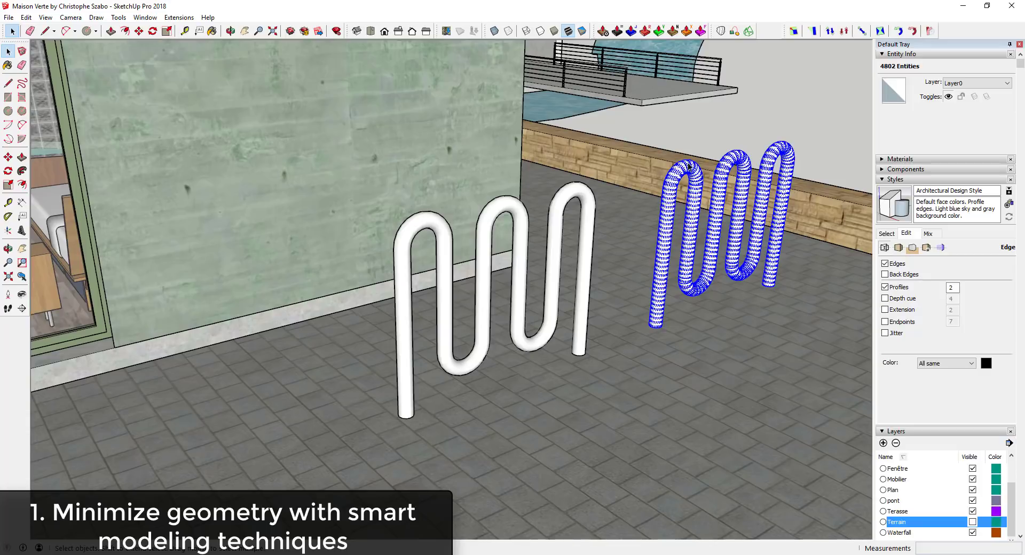
scroll(694, 208, "up", 5)
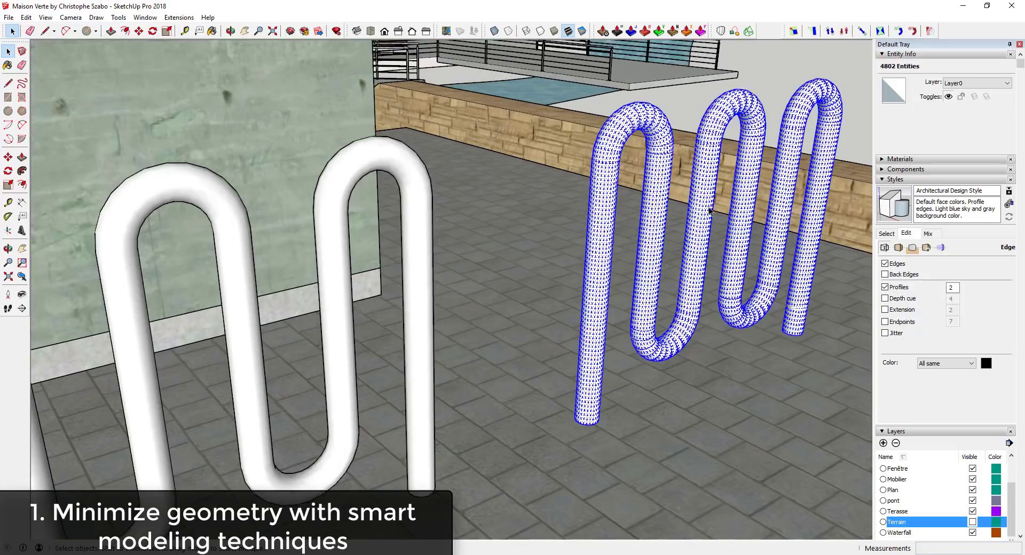
scroll(699, 209, "down", 5)
middle_click_drag(698, 210, 719, 114)
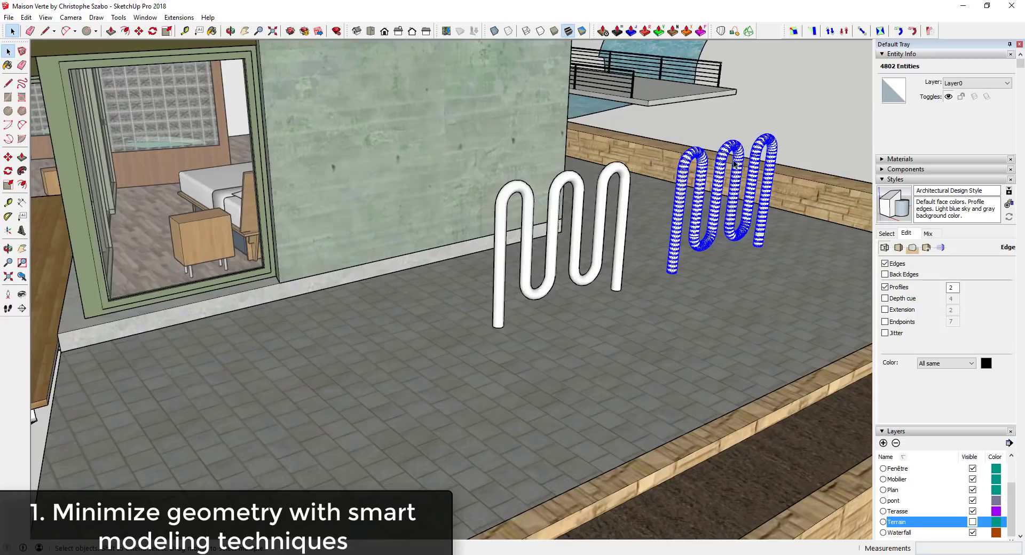
scroll(731, 142, "up", 8)
scroll(731, 145, "up", 3)
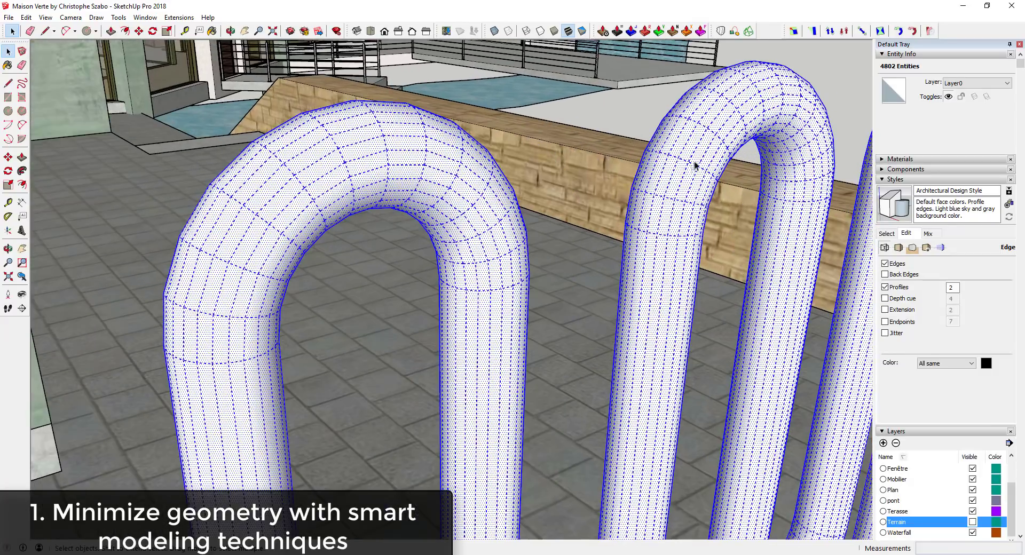
scroll(821, 145, "down", 10)
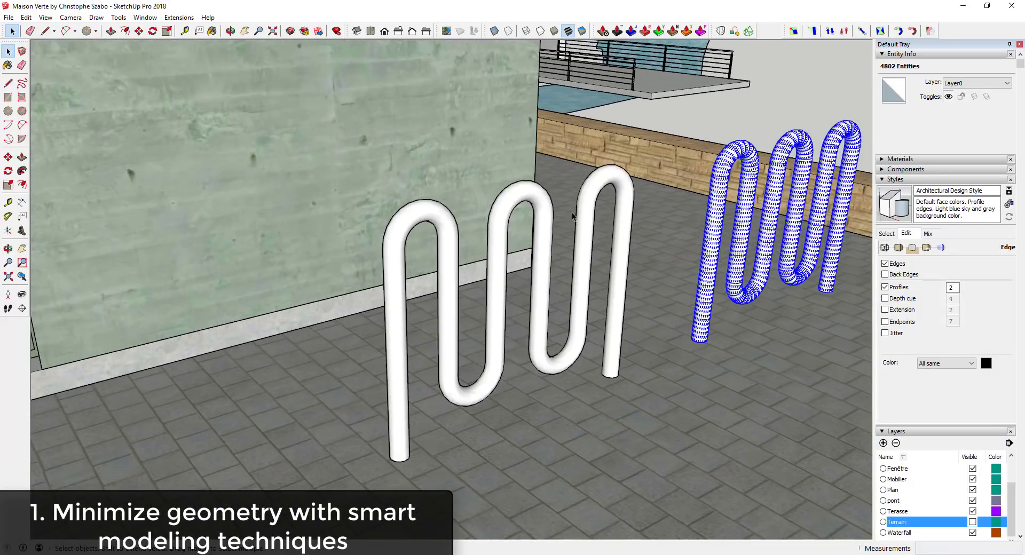
scroll(614, 192, "up", 10)
triple_click(636, 176)
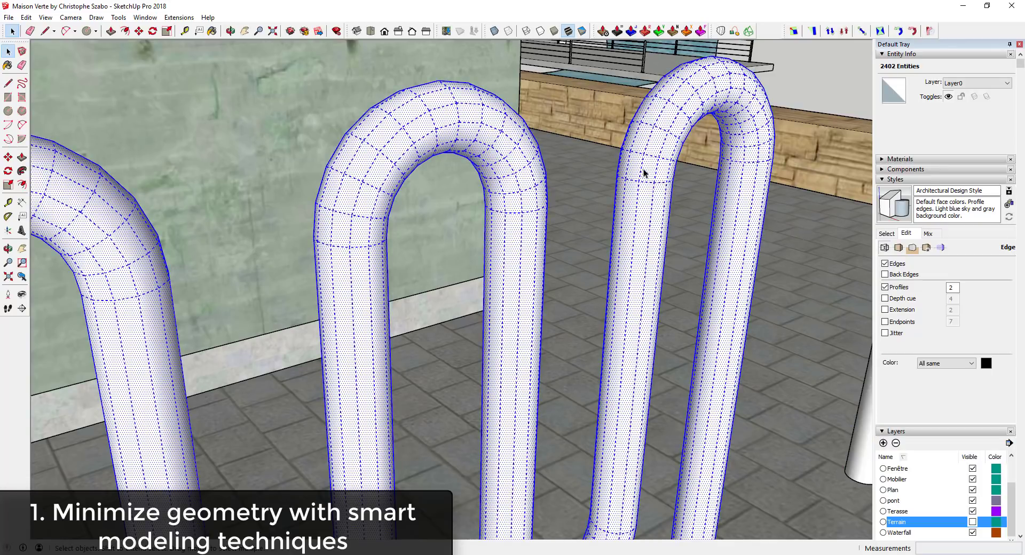
scroll(650, 193, "down", 5)
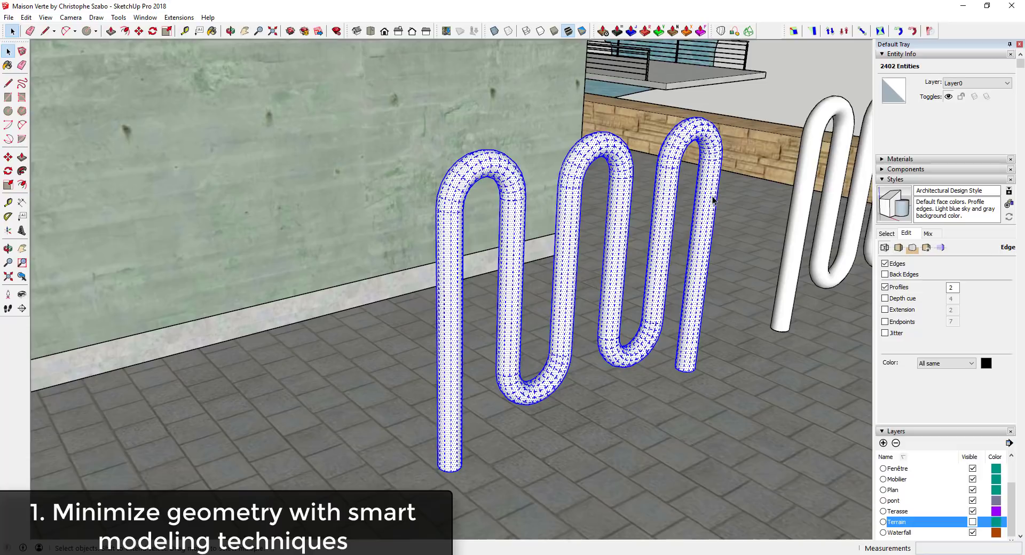
Make the Terrain layer visible again
scroll(713, 200, "down", 10)
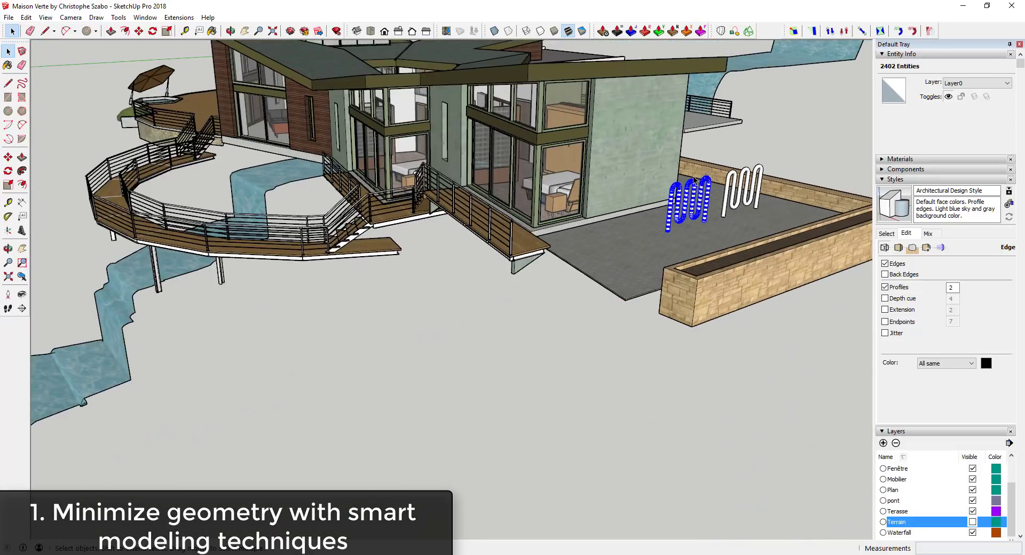
scroll(694, 181, "down", 3)
middle_click_drag(554, 169, 513, 214)
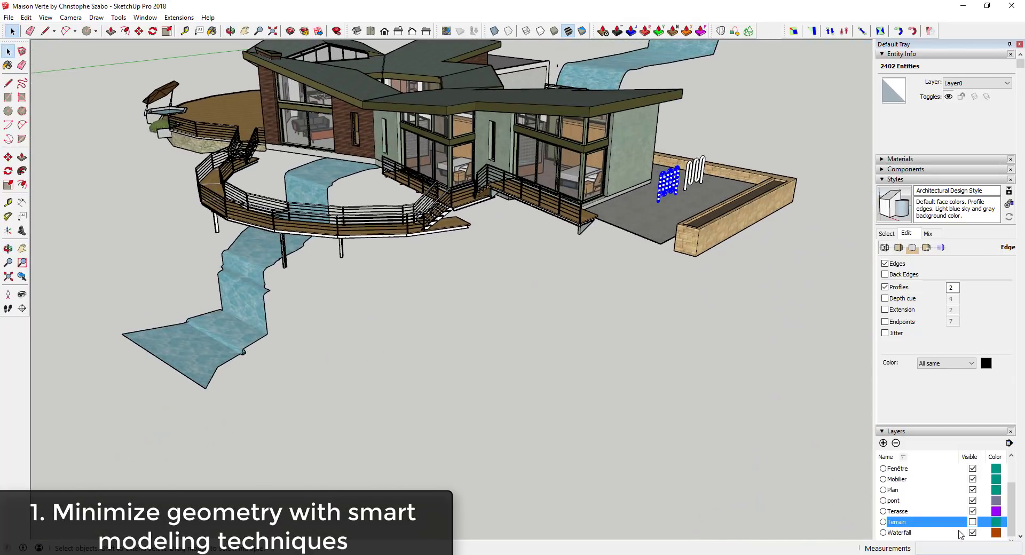
left_click(973, 522)
Examine how the bike racks look beside the house from near and far, with the whole house and terrain component selected
middle_click_drag(694, 160, 572, 168)
left_click(662, 87)
scroll(572, 168, "up", 6)
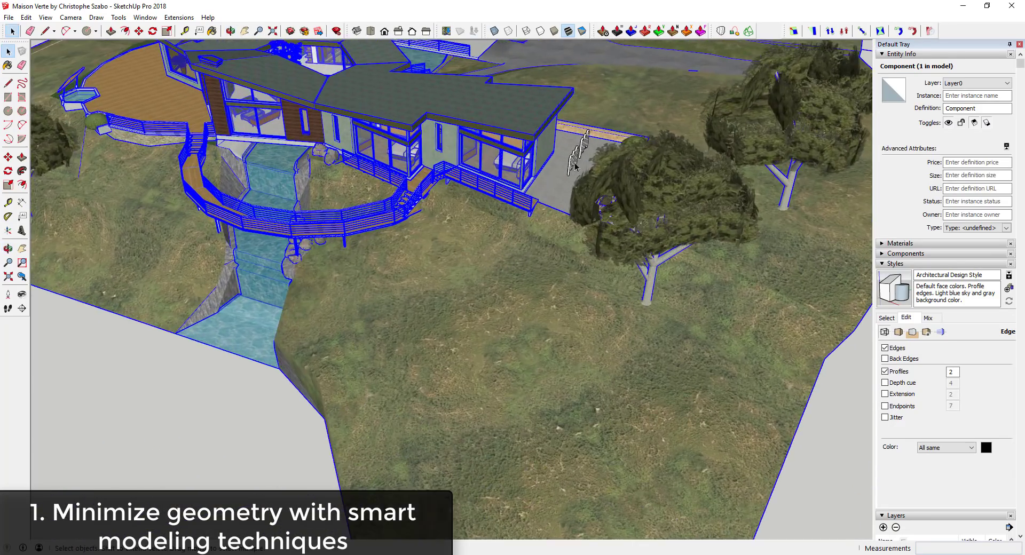
scroll(572, 167, "up", 3)
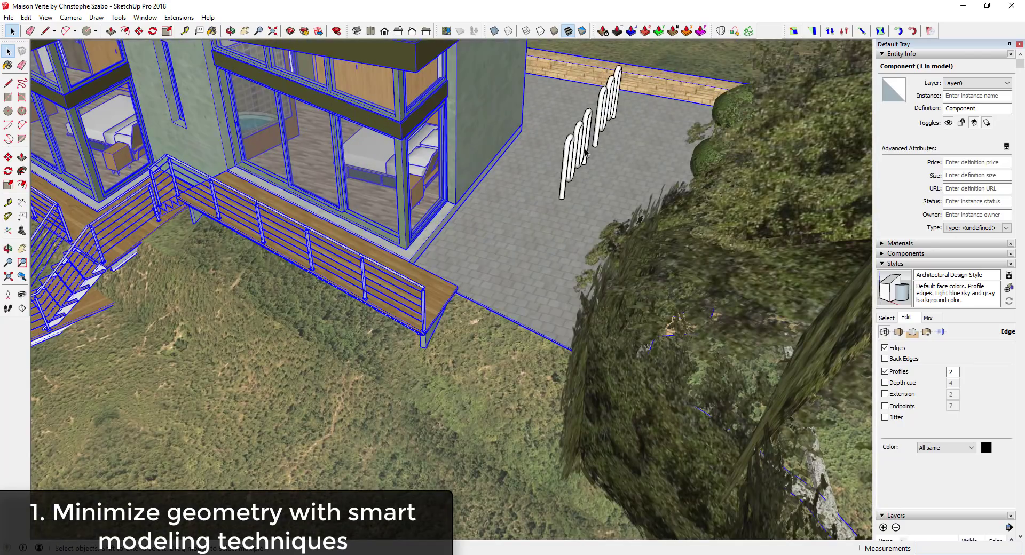
scroll(586, 154, "down", 8)
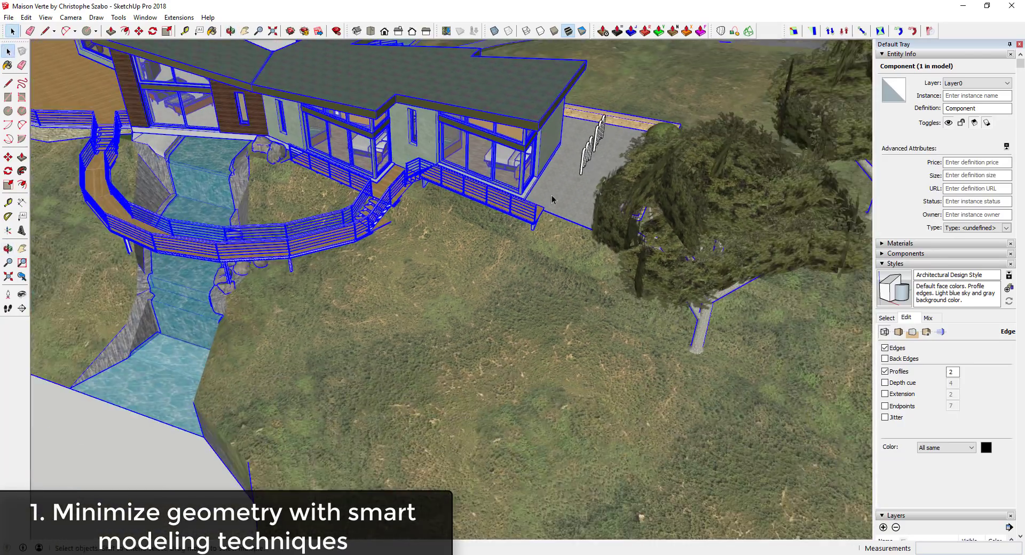
middle_click_drag(553, 199, 618, 202)
middle_click_drag(528, 172, 571, 179)
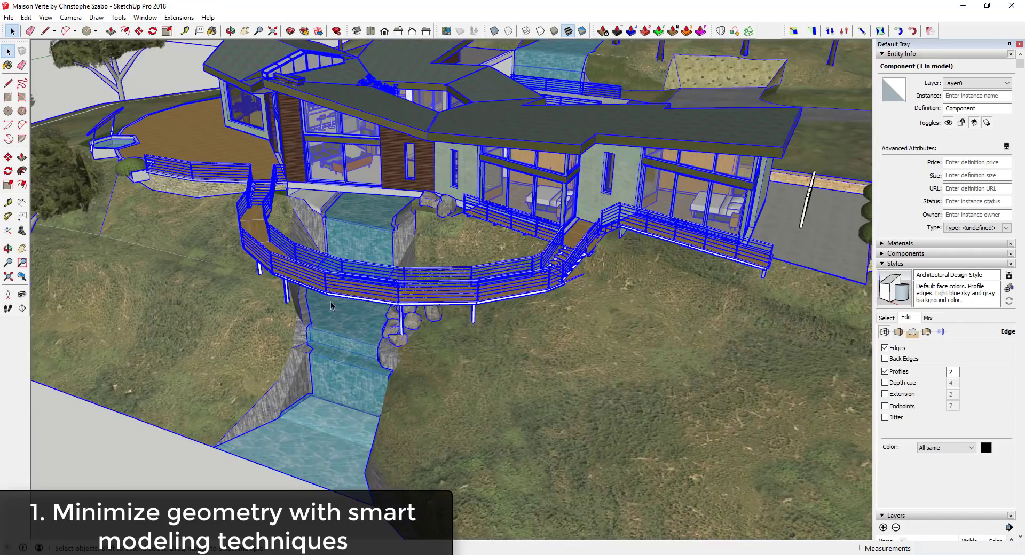
Open a railing cable on the curved footbridge, select all its geometry to check its entity count and segmentation, and exit the component
scroll(502, 309, "up", 5)
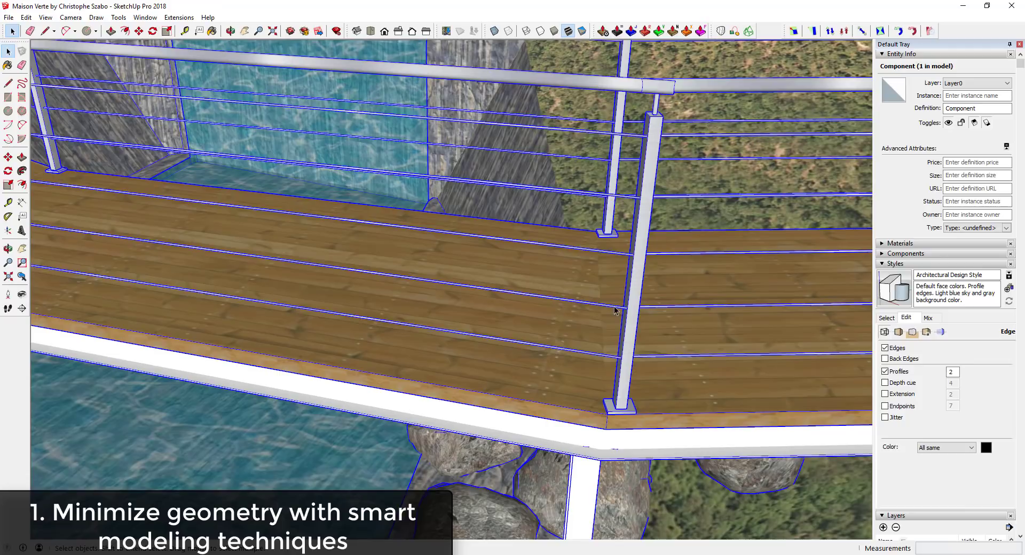
scroll(615, 319, "up", 1)
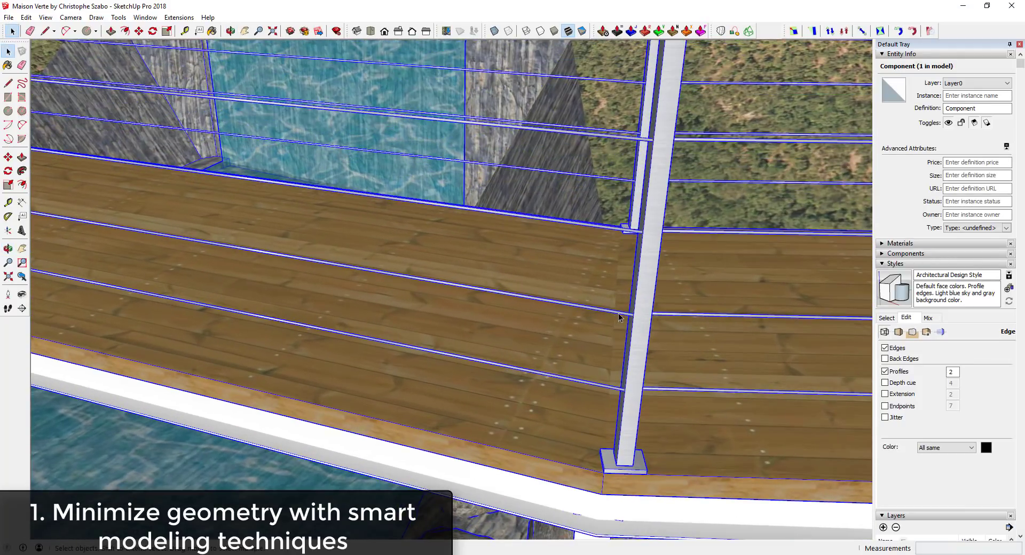
key("ctrl+t")
double_click(619, 313)
key("ctrl+a")
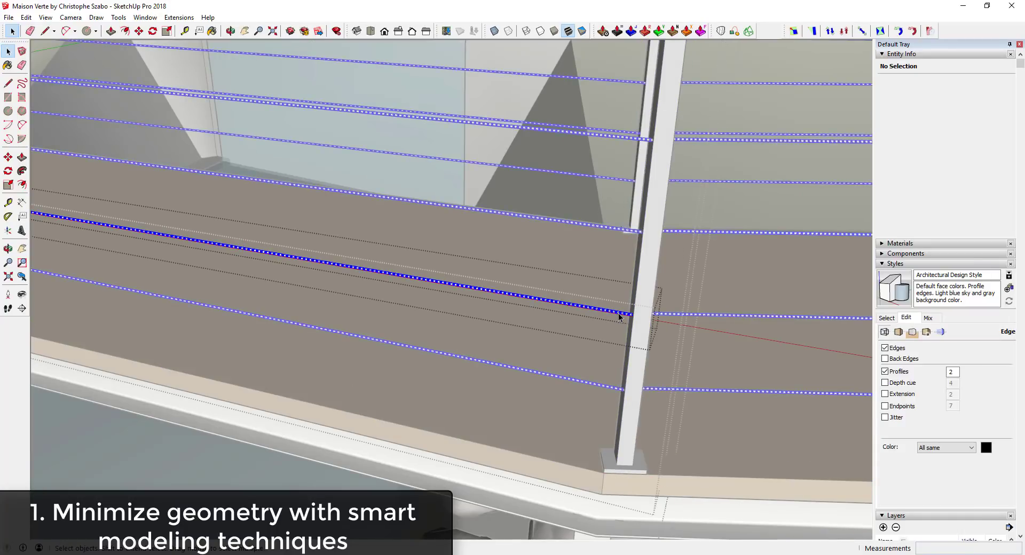
scroll(598, 307, "up", 3)
middle_click_drag(575, 297, 427, 257)
middle_click_drag(677, 383, 525, 316)
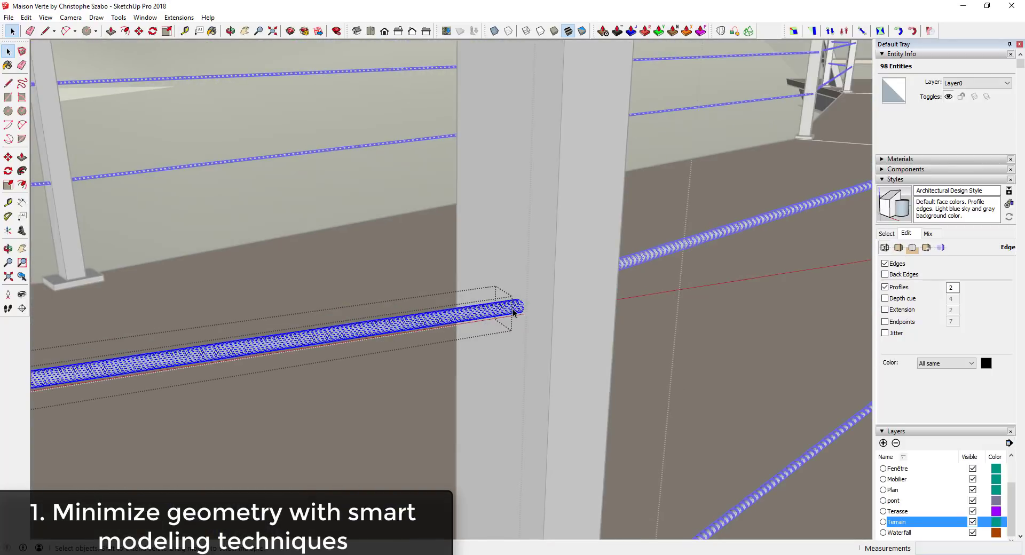
middle_click_drag(598, 308, 544, 277)
scroll(543, 278, "down", 6)
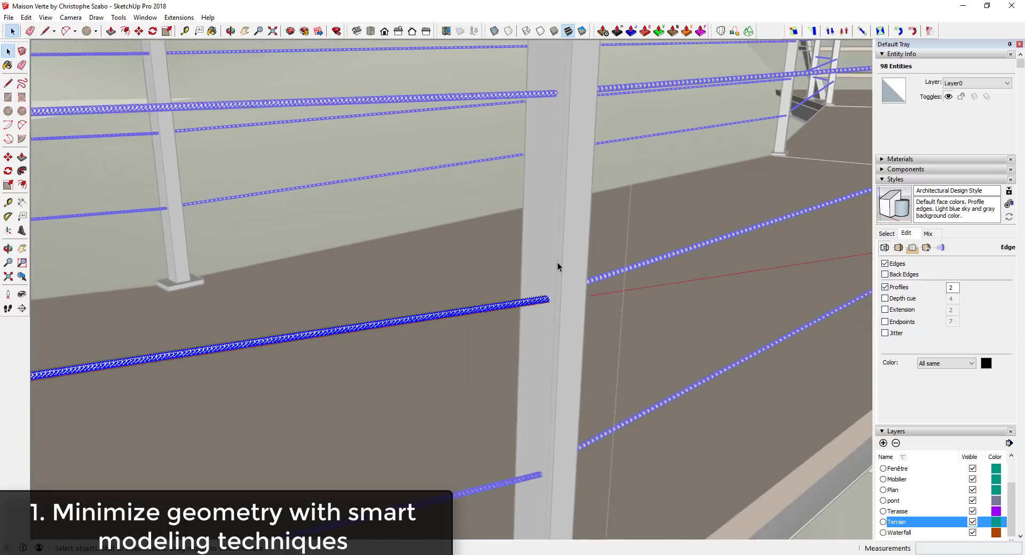
scroll(561, 262, "down", 4)
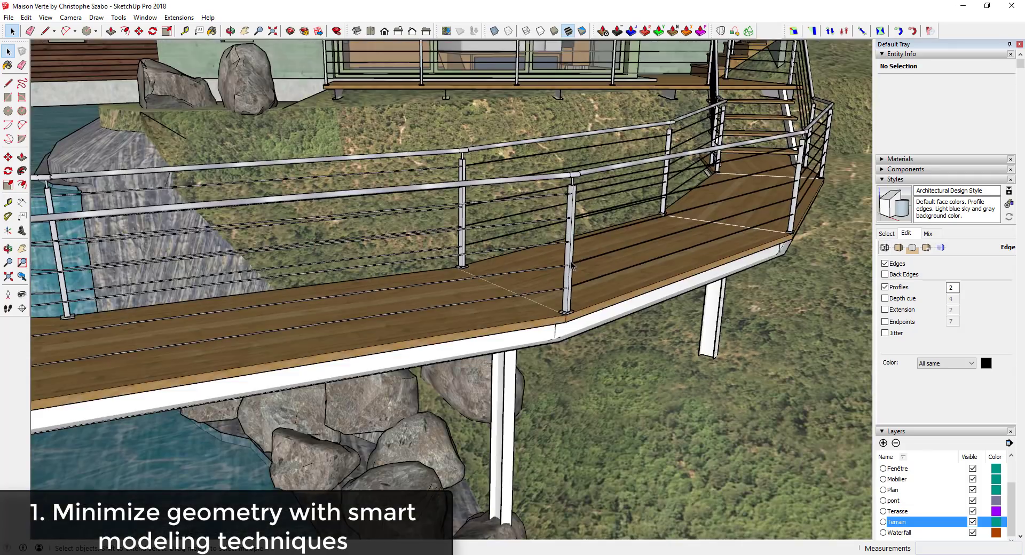
scroll(572, 265, "down", 5)
middle_click_drag(572, 265, 584, 302)
scroll(584, 302, "down", 6)
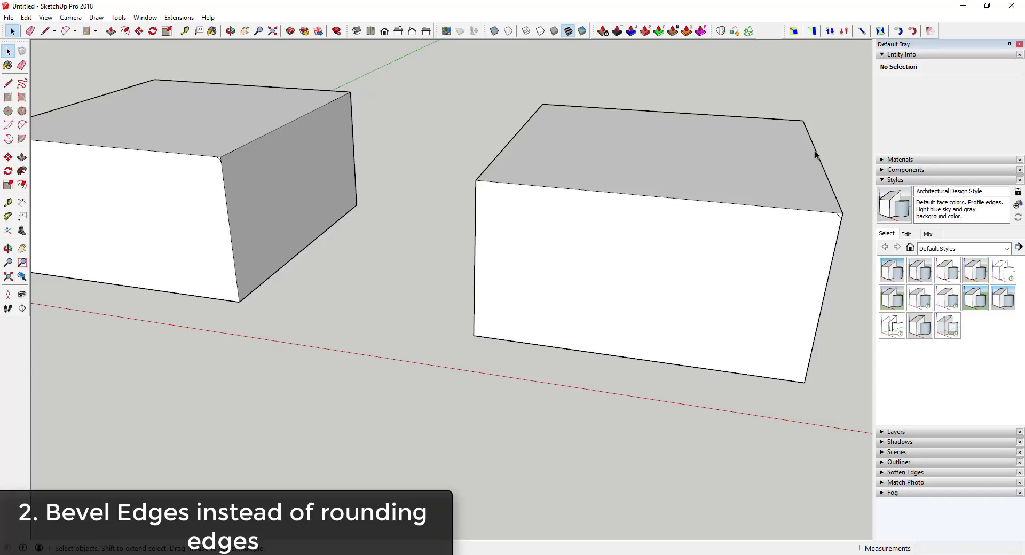
Bevel the right-hand box's top edges by sweeping the small triangular corner profile around its top face with Follow Me
scroll(768, 149, "down", 3)
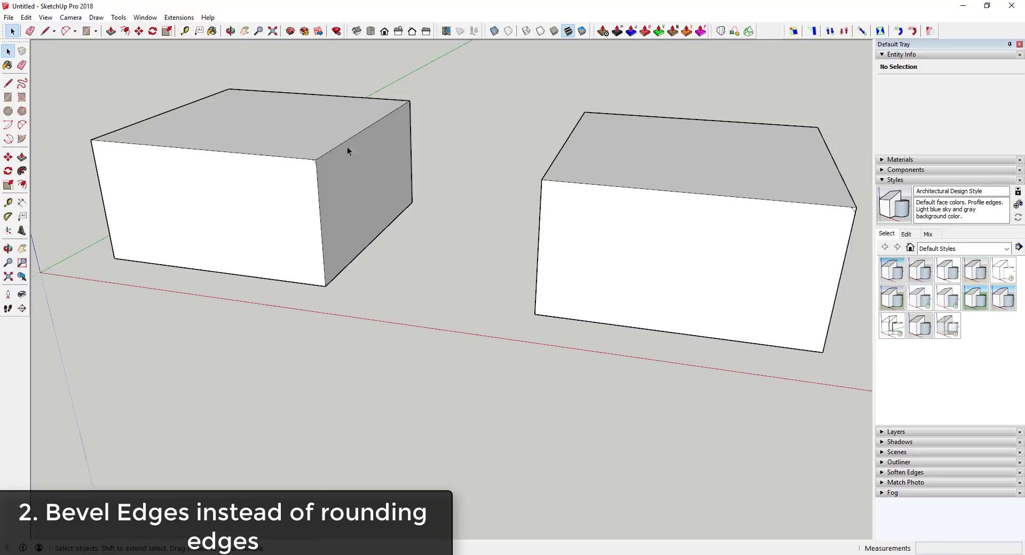
left_click(737, 169)
scroll(850, 223, "up", 4)
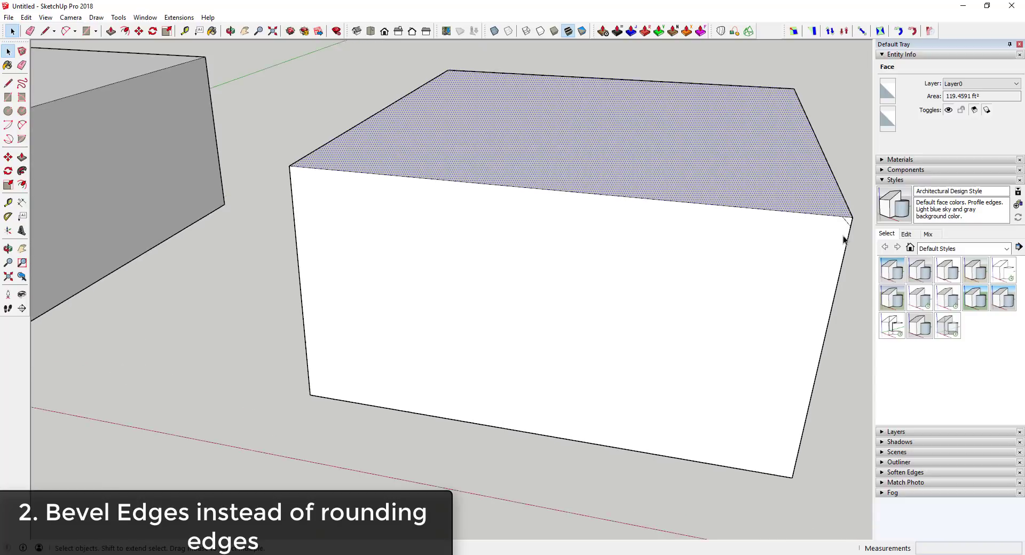
left_click(850, 223)
left_click(794, 187)
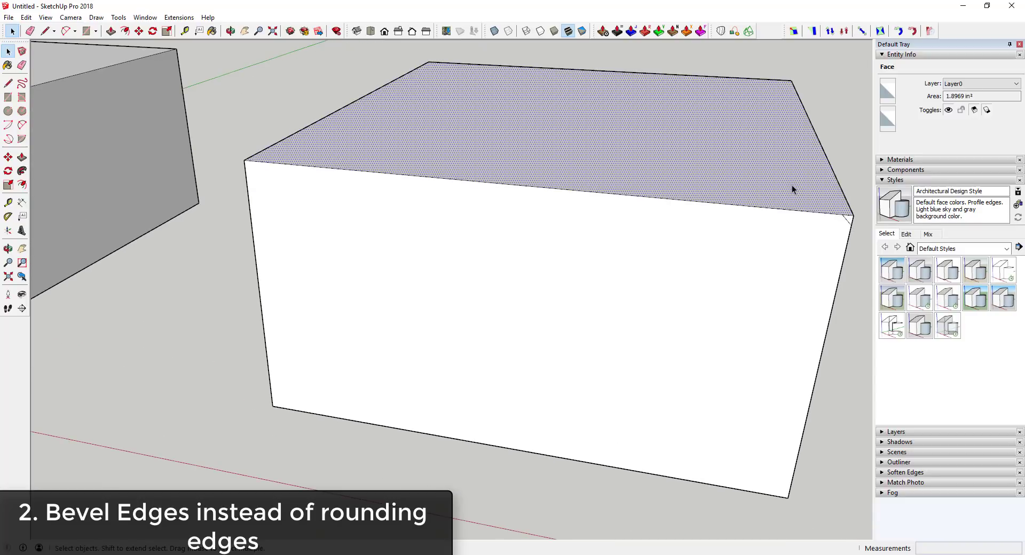
left_click(23, 174)
left_click(849, 220)
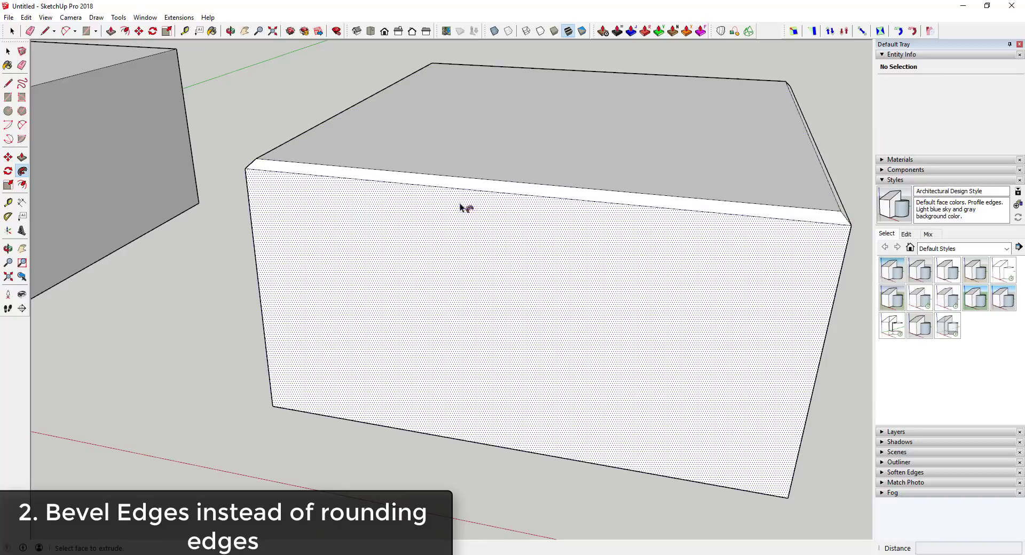
Round the left box's top edges by sweeping the curved corner profile around its top face with Follow Me
scroll(351, 201, "down", 5)
scroll(374, 198, "up", 3)
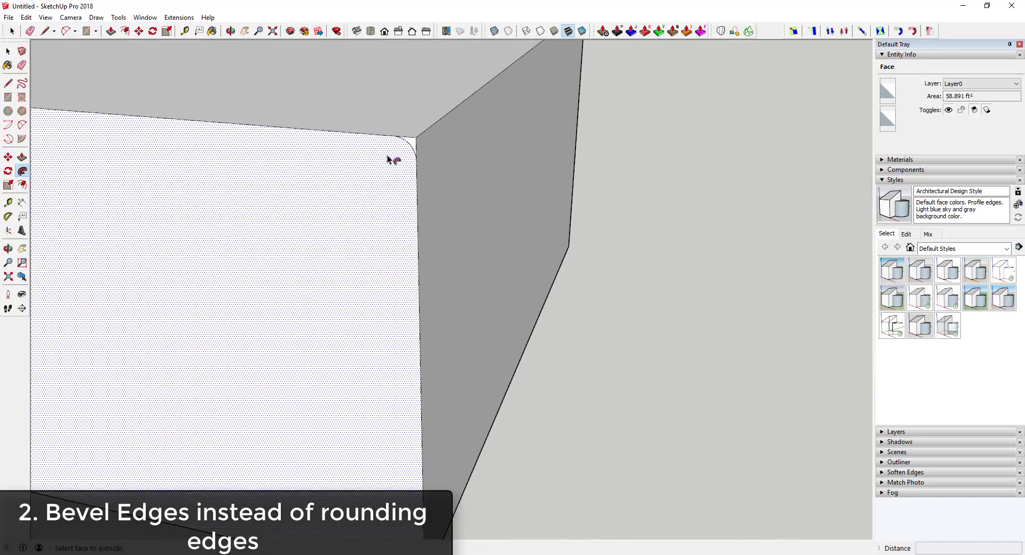
scroll(630, 188, "down", 5)
scroll(629, 188, "down", 2)
left_click(22, 171)
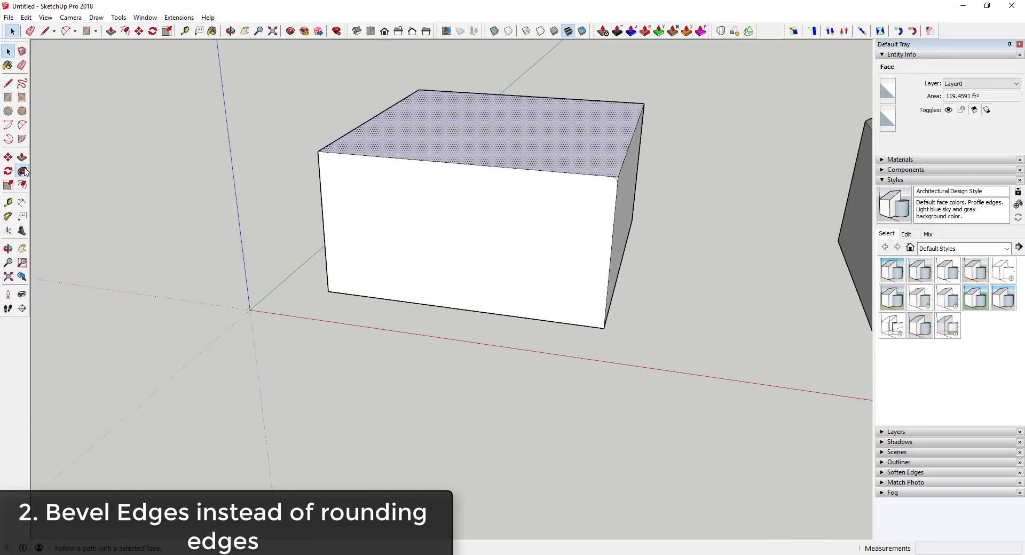
scroll(635, 180, "up", 6)
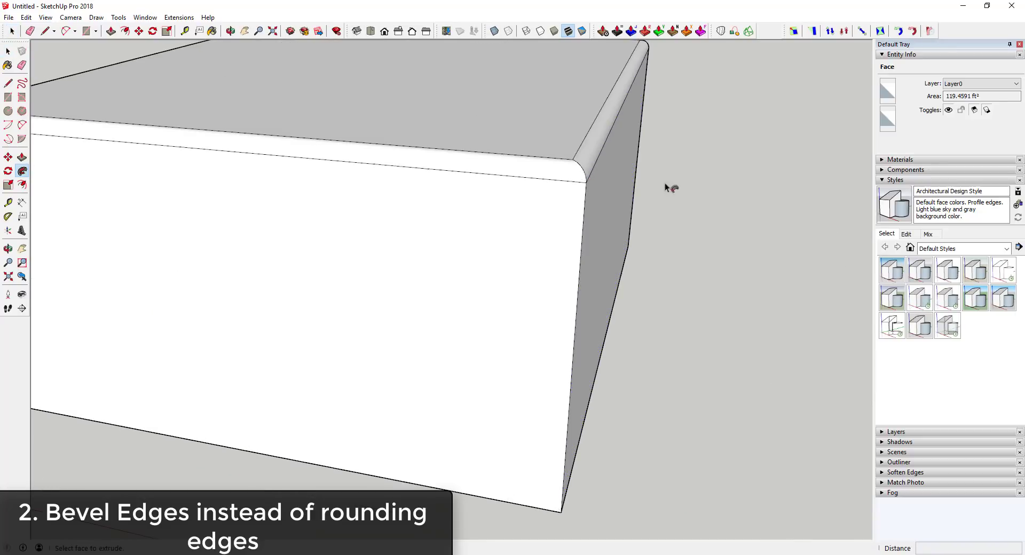
scroll(690, 184, "down", 5)
scroll(686, 177, "up", 5)
scroll(672, 174, "down", 3)
Select all geometry of the left box with rounded edges to check its entity count and edge segmentation
key("space")
triple_click(656, 163)
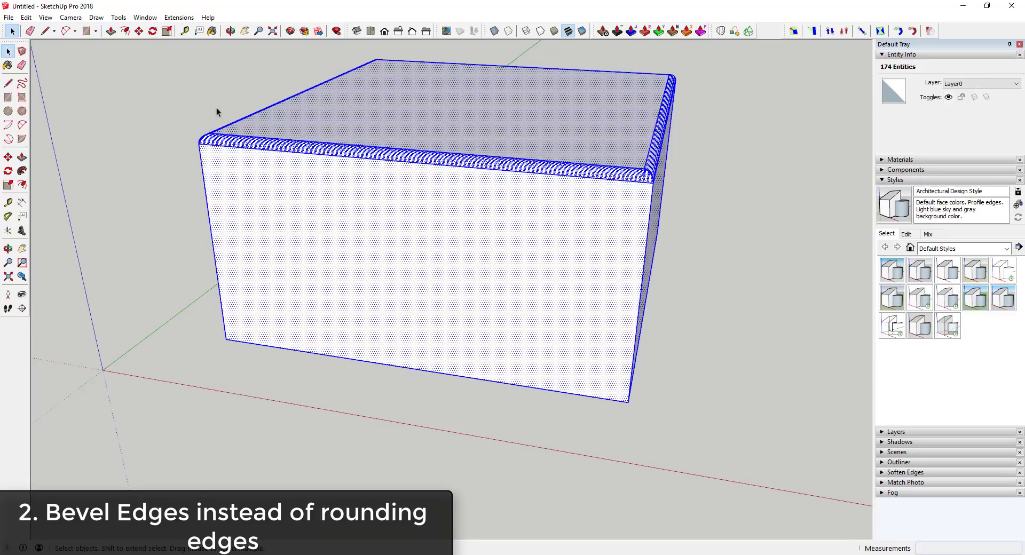
scroll(555, 155, "up", 5)
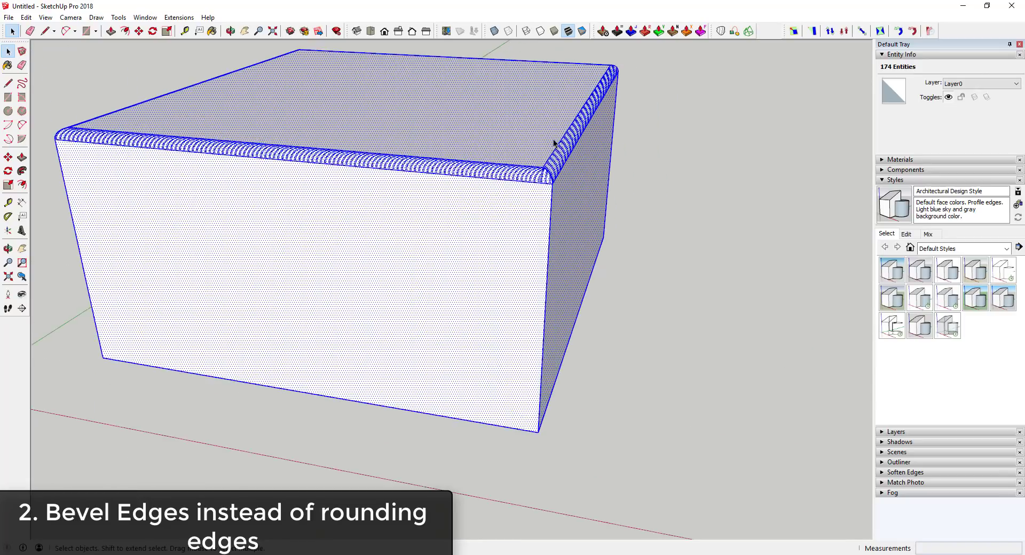
scroll(525, 170, "down", 1)
scroll(525, 170, "down", 6)
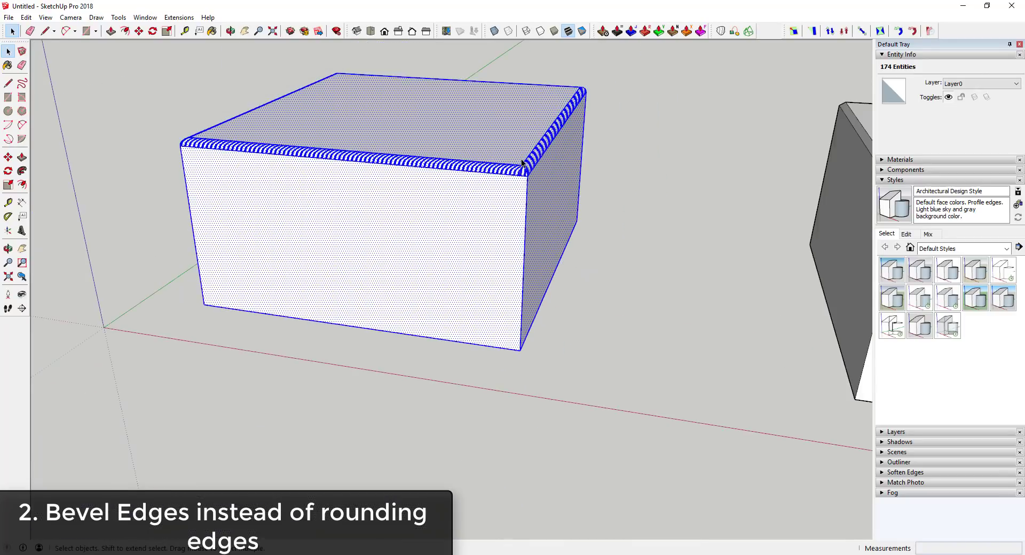
Select all geometry of the right beveled box to check its entity count, and compare its corners with the left box's
scroll(748, 219, "up", 6)
middle_click_drag(544, 128, 582, 227)
triple_click(582, 228)
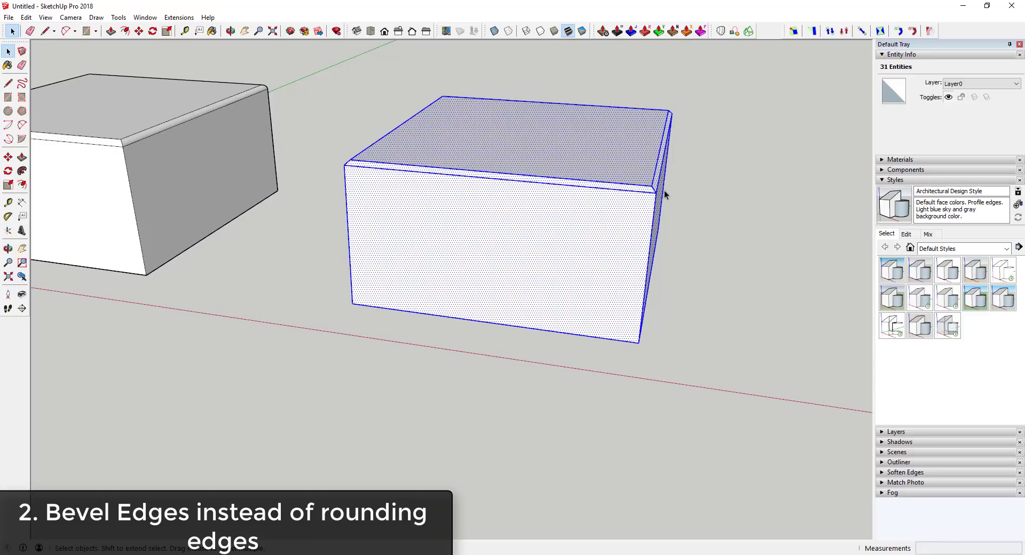
scroll(655, 196, "up", 2)
middle_click_drag(655, 196, 831, 222)
scroll(805, 231, "up", 3)
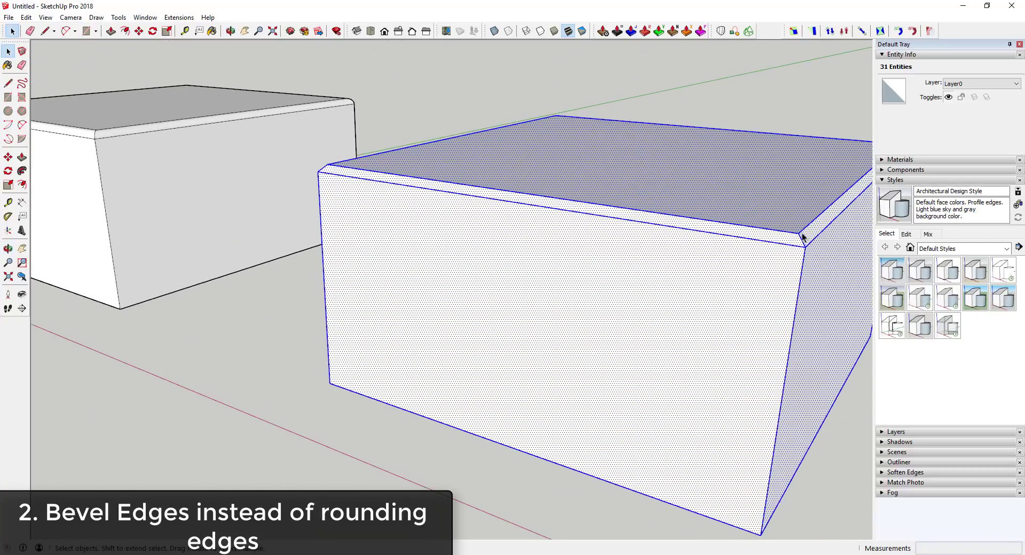
scroll(101, 136, "down", 2)
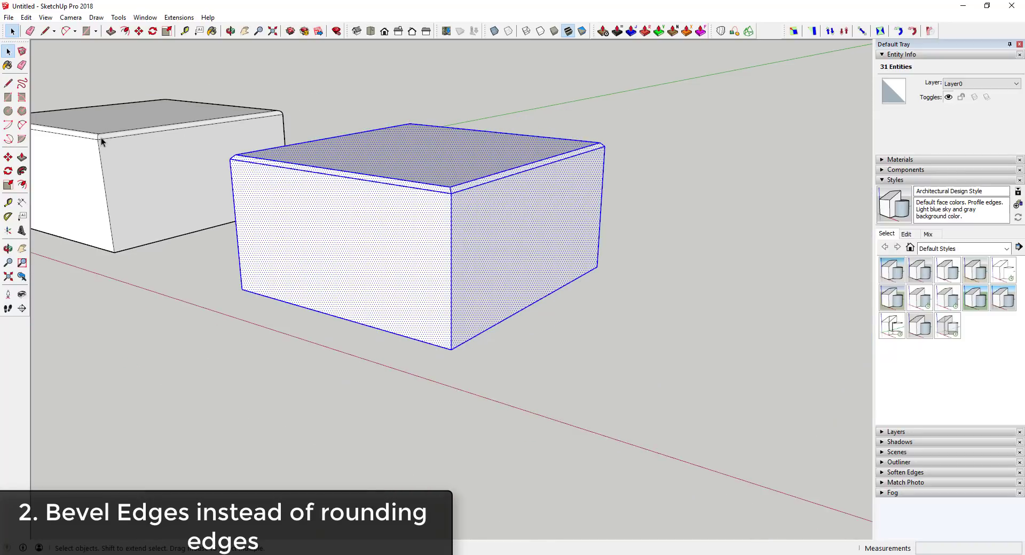
scroll(95, 137, "up", 3)
middle_click_drag(94, 137, 293, 168)
scroll(299, 170, "down", 5)
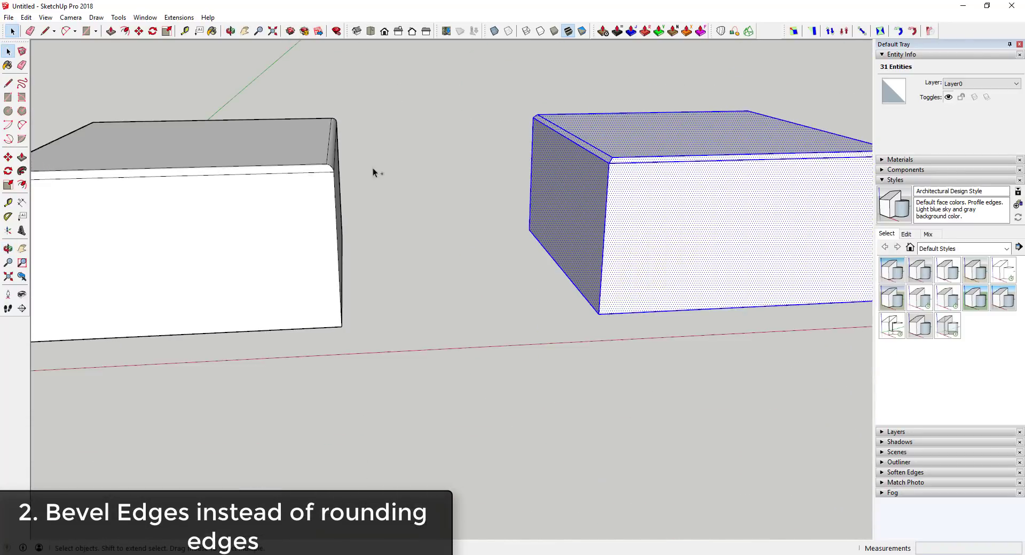
Undo the edge sweeps on both boxes and replace the diagonal on the right box's front corner with a 3-segment arc
scroll(382, 162, "down", 3)
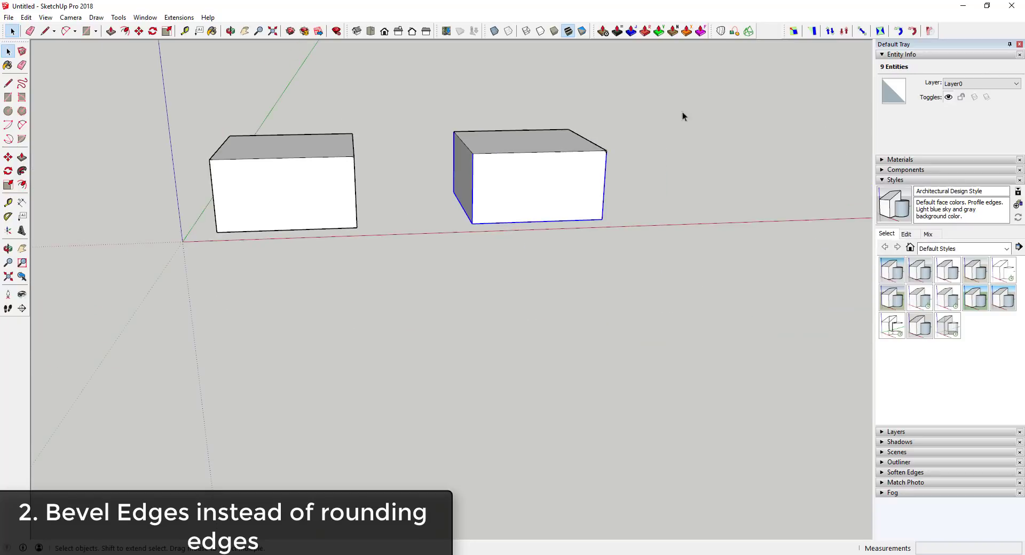
scroll(564, 161, "up", 8)
key("e")
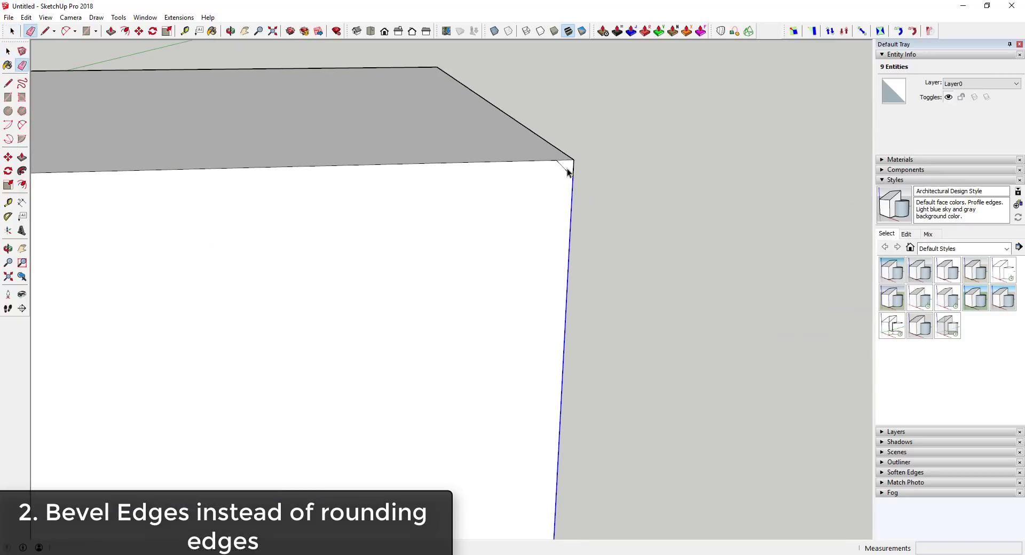
key("a")
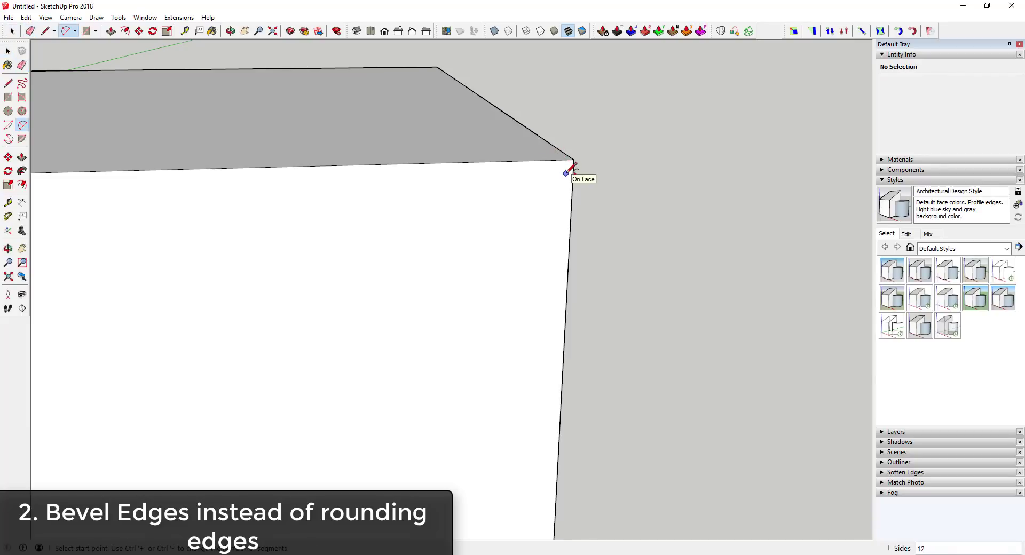
left_click(548, 160)
left_click(575, 180)
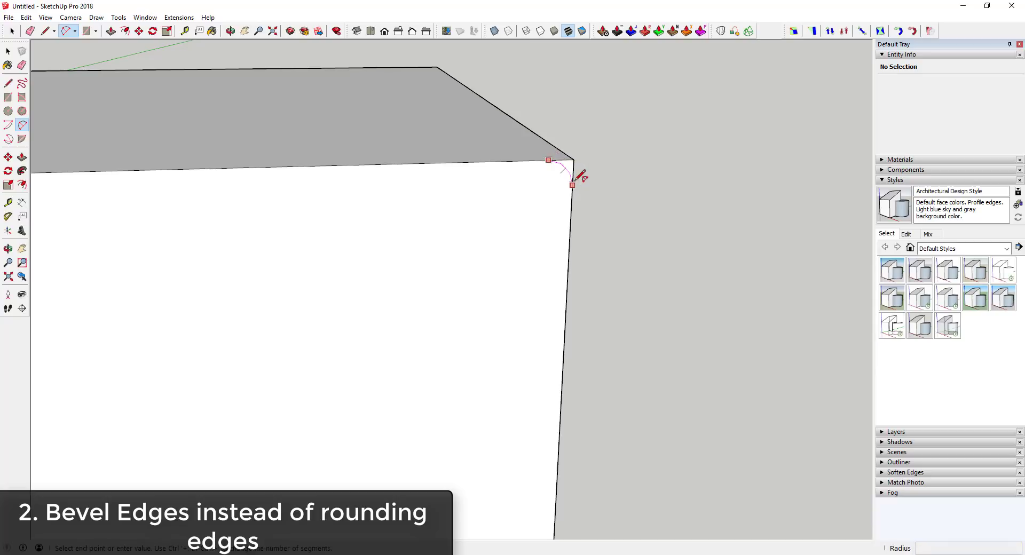
Round the right box's top edges by sweeping the 3-segment arc profile around its top face with Follow Me
key("space")
left_click(464, 140)
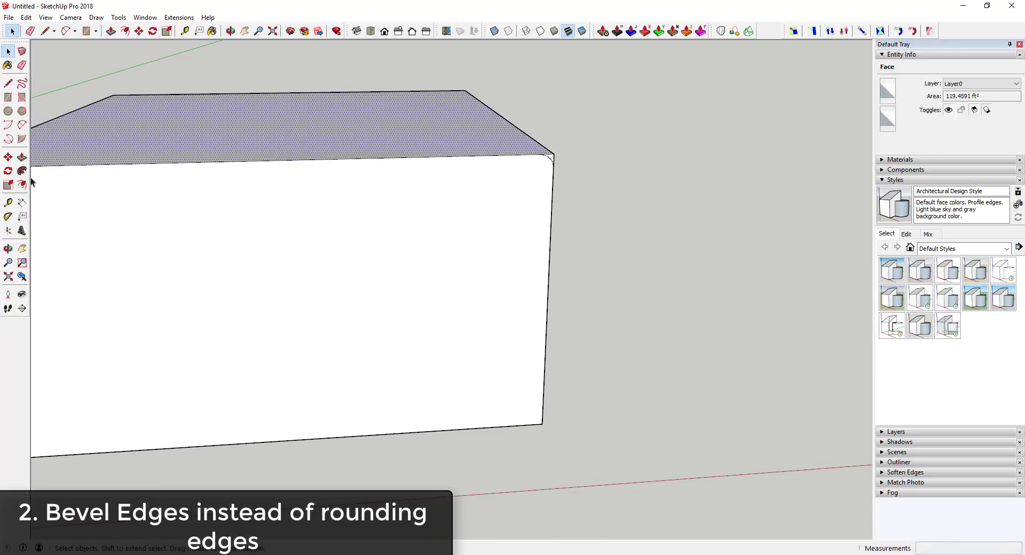
key("a")
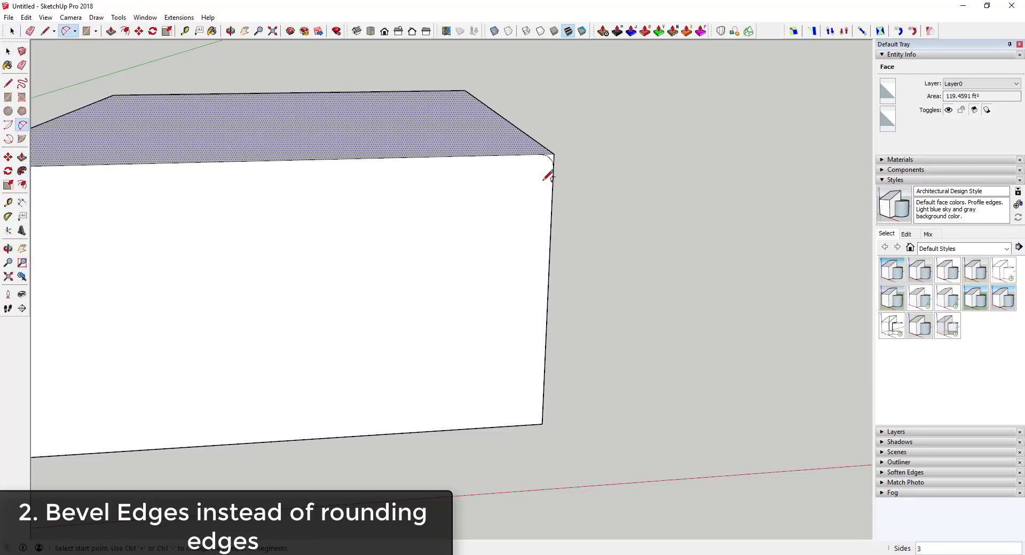
scroll(561, 167, "up", 2)
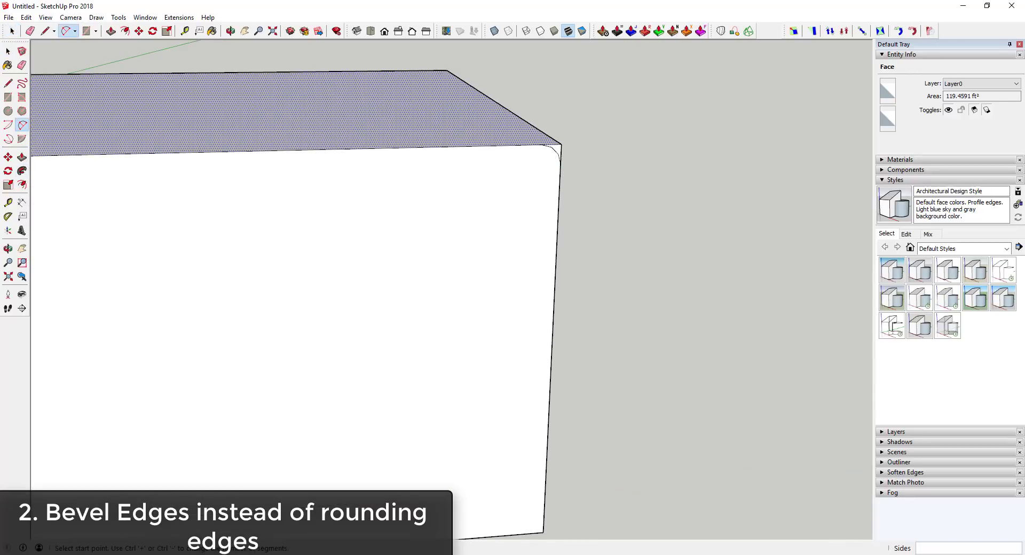
key("space")
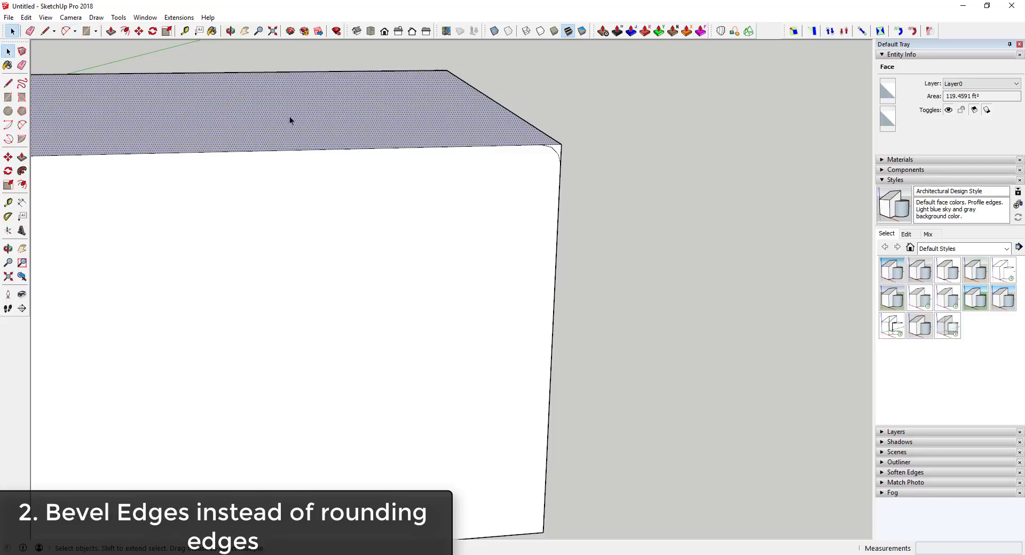
left_click(22, 170)
scroll(558, 152, "down", 5)
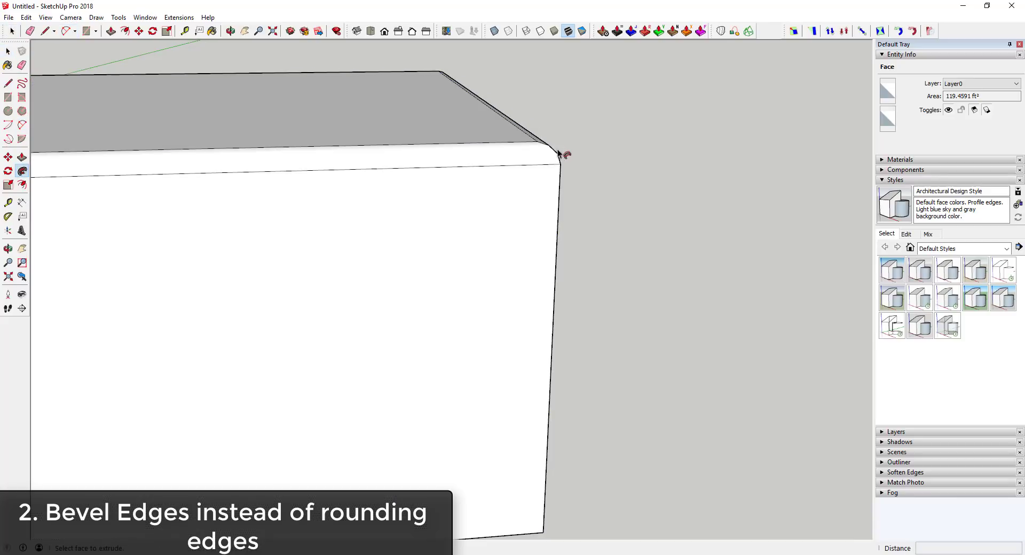
Select the arc on the left box's front corner to check its segment count
scroll(302, 145, "down", 1)
scroll(302, 139, "up", 5)
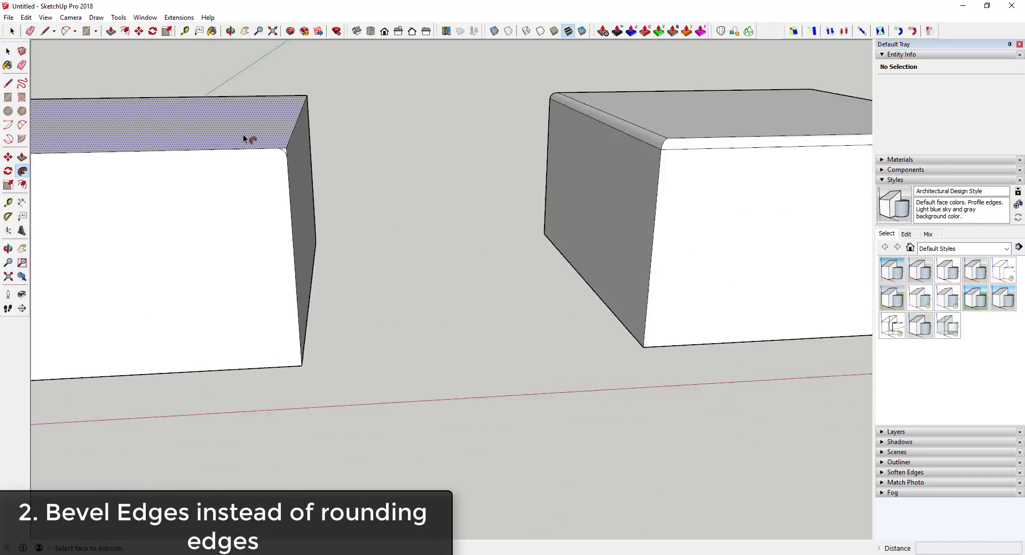
key("space")
left_click(304, 160)
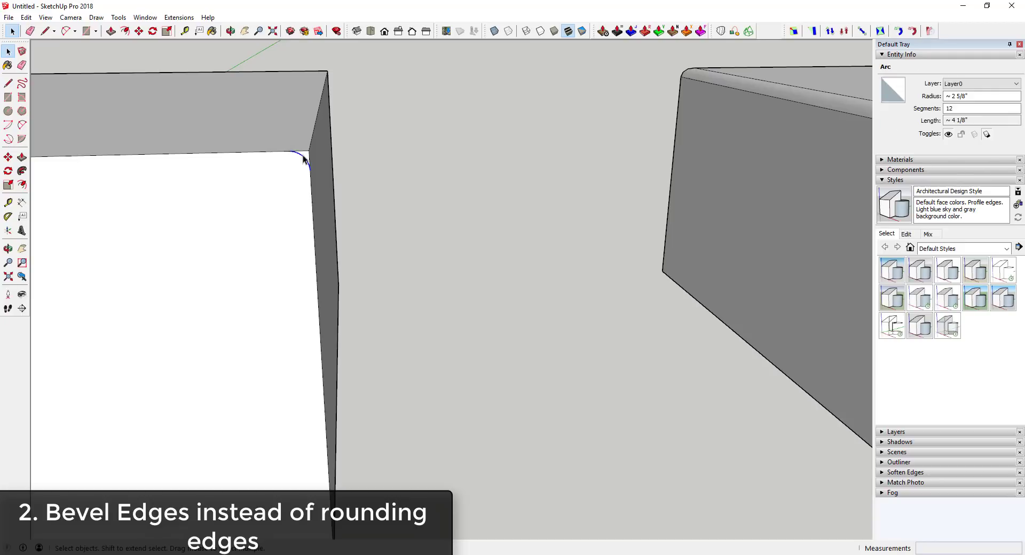
Sweep the left box's 12-segment arc profile around its top face with Follow Me to round the top edges
scroll(366, 119, "down", 5)
scroll(477, 128, "up", 2)
middle_click_drag(822, 145, 463, 113)
left_click(463, 114)
left_click(22, 170)
scroll(546, 164, "up", 3)
left_click(545, 165)
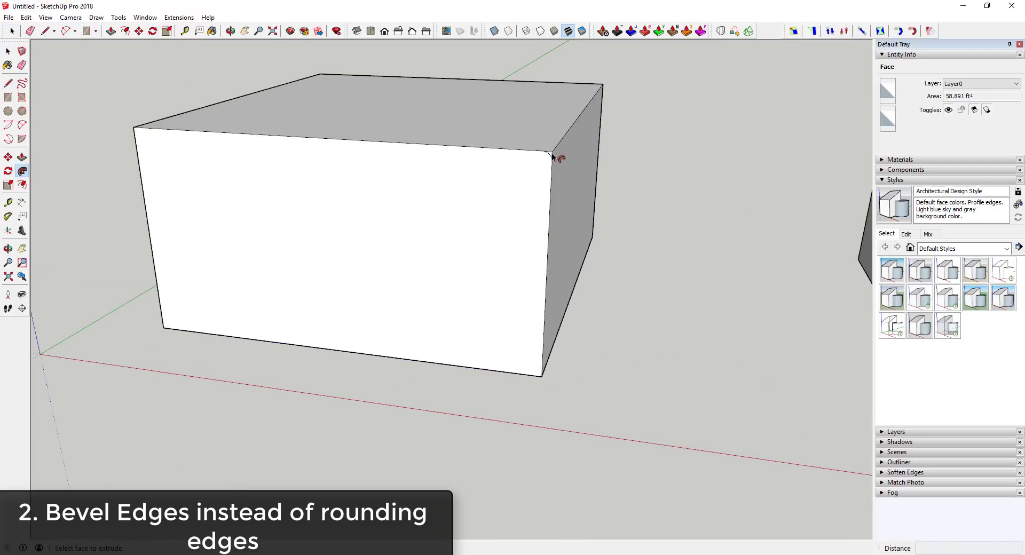
Compare the entity counts of the two rounded boxes by selecting all geometry of each, and clear the selection
scroll(435, 126, "down", 5)
scroll(702, 138, "up", 2)
middle_click_drag(703, 138, 641, 130)
key("space")
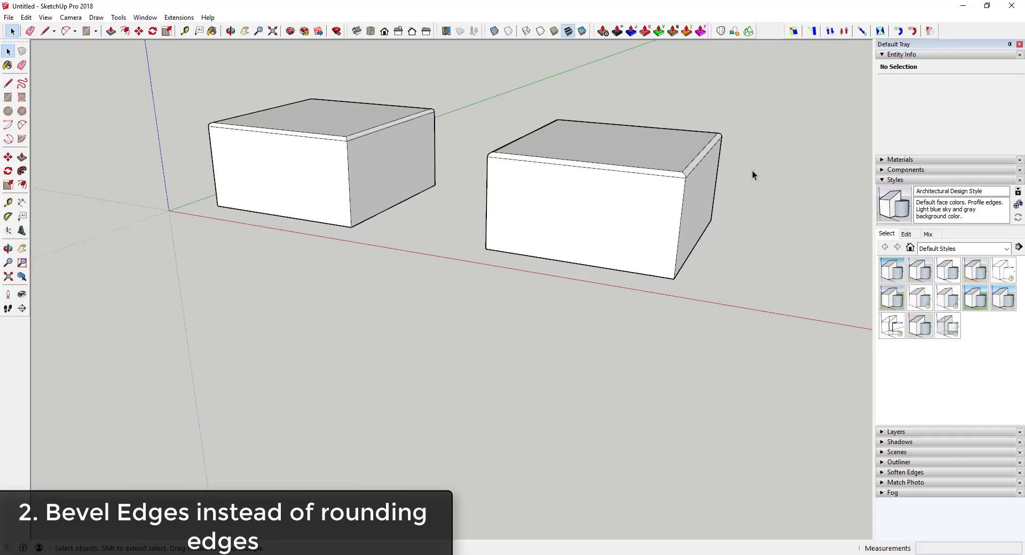
triple_click(693, 164)
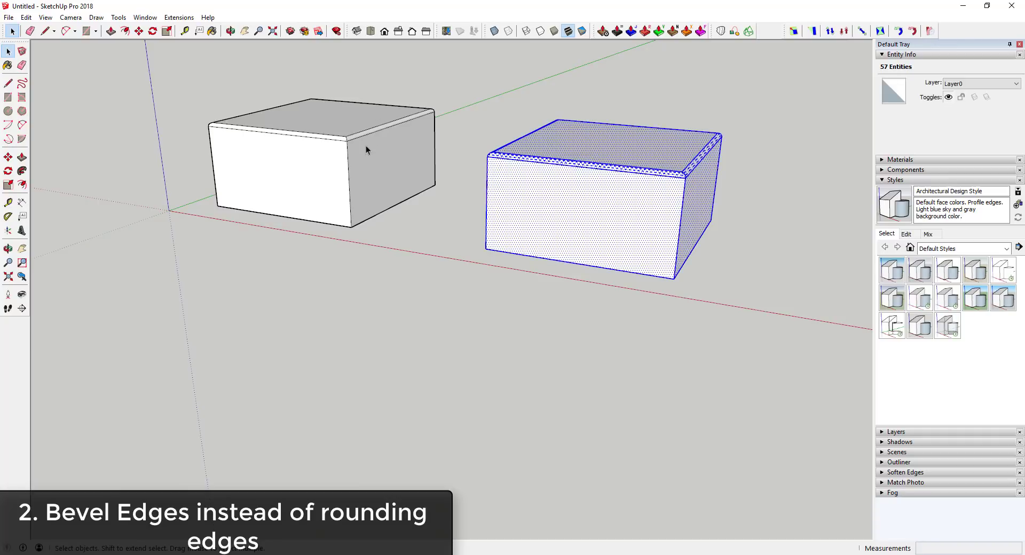
triple_click(315, 130)
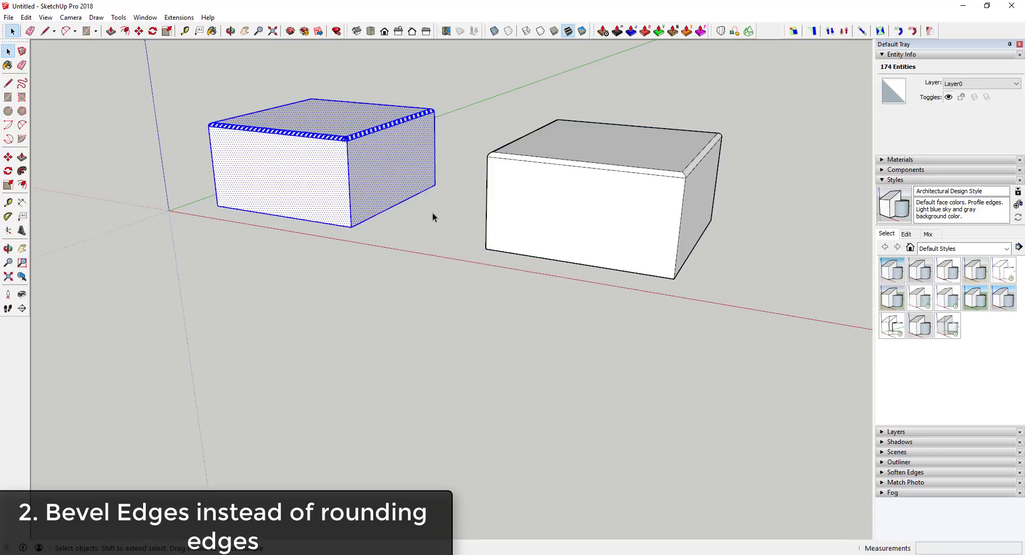
left_click(546, 290)
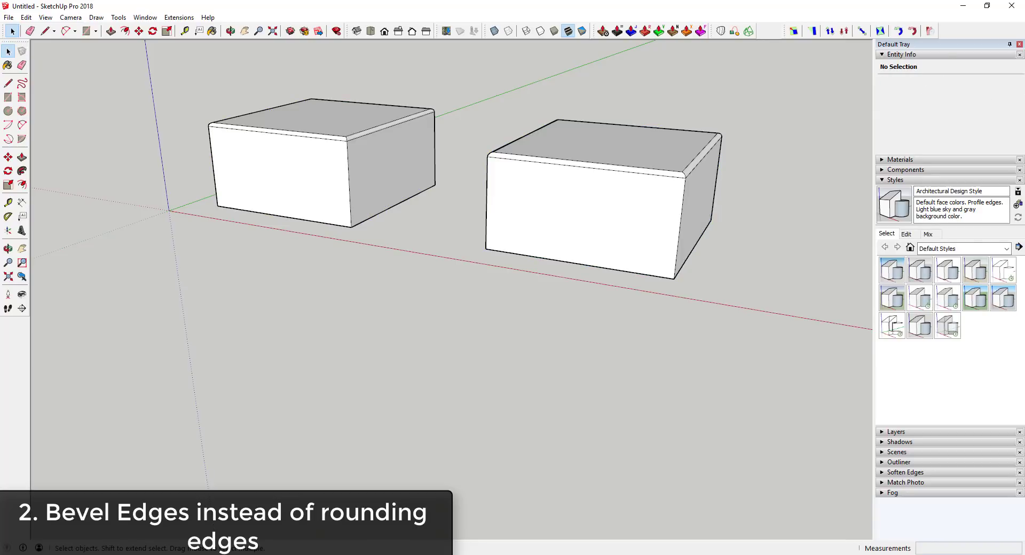
Switch to the Maison Verte model and turn on hidden geometry at the bike racks beside the house
left_click(235, 484)
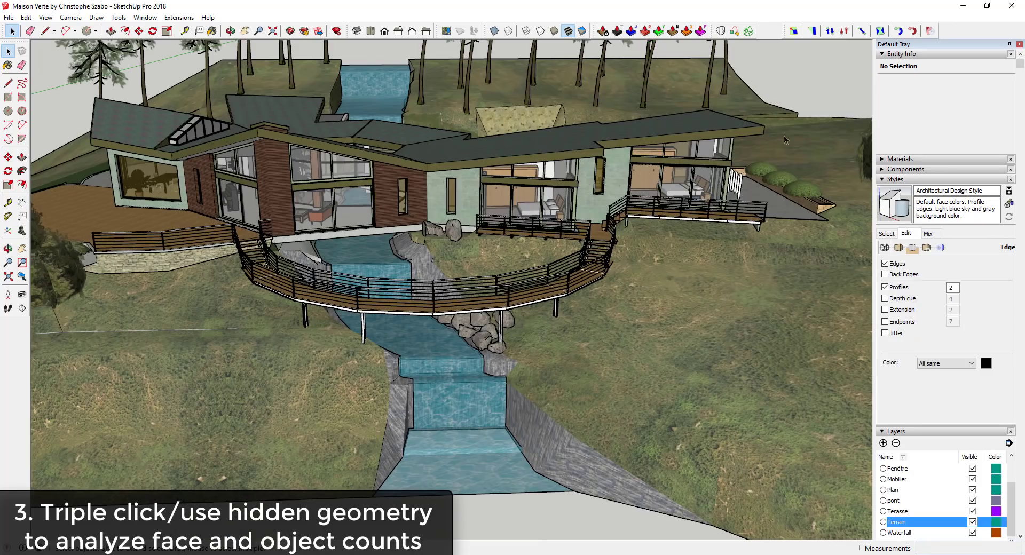
middle_click_drag(689, 166, 384, 240)
scroll(727, 319, "up", 10)
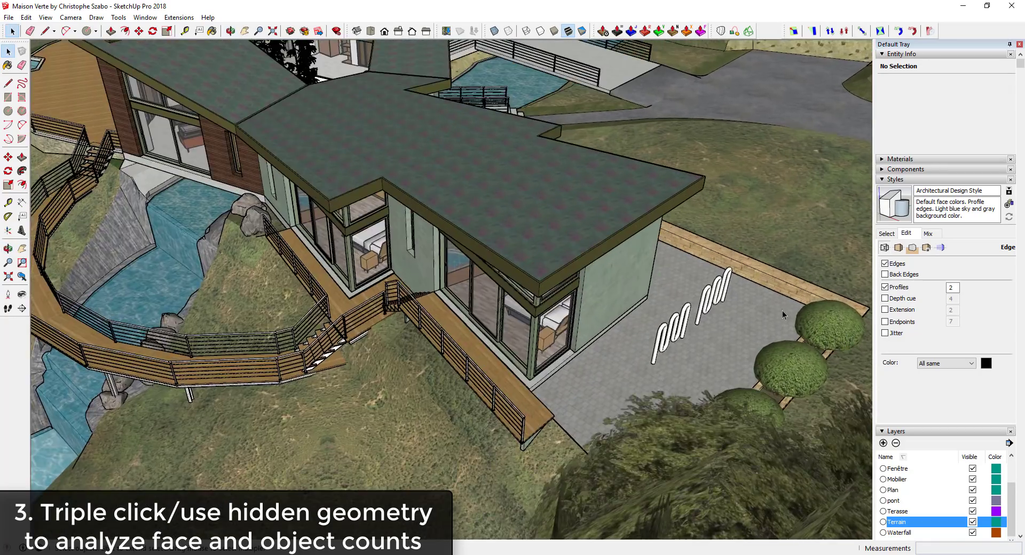
middle_click_drag(726, 320, 668, 324)
scroll(668, 319, "up", 8)
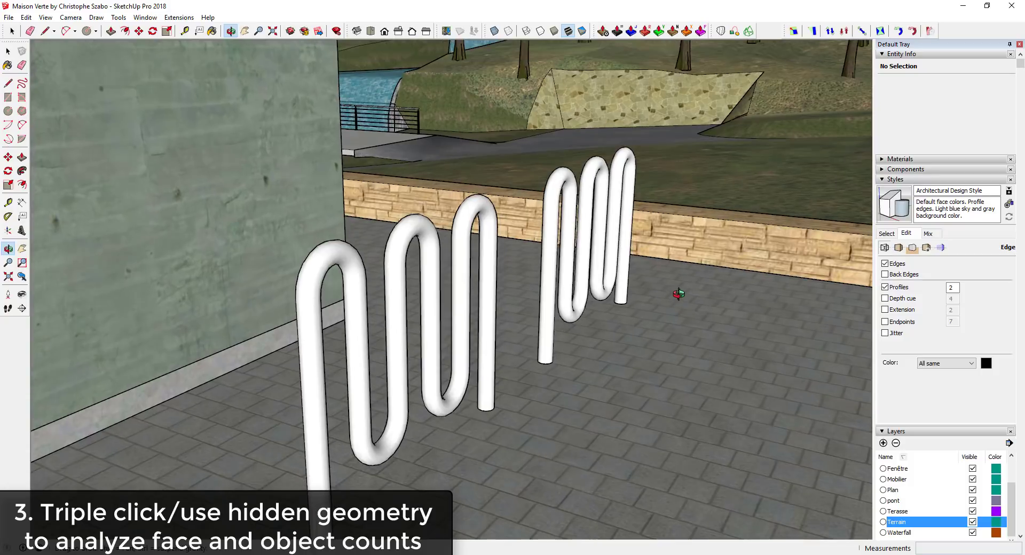
scroll(666, 258, "down", 5)
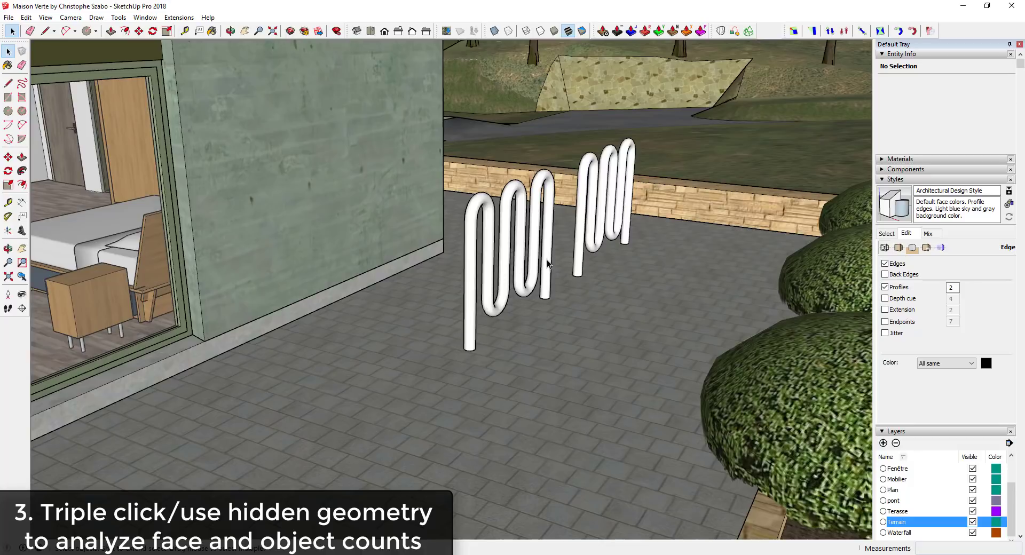
left_click(46, 19)
left_click(71, 57)
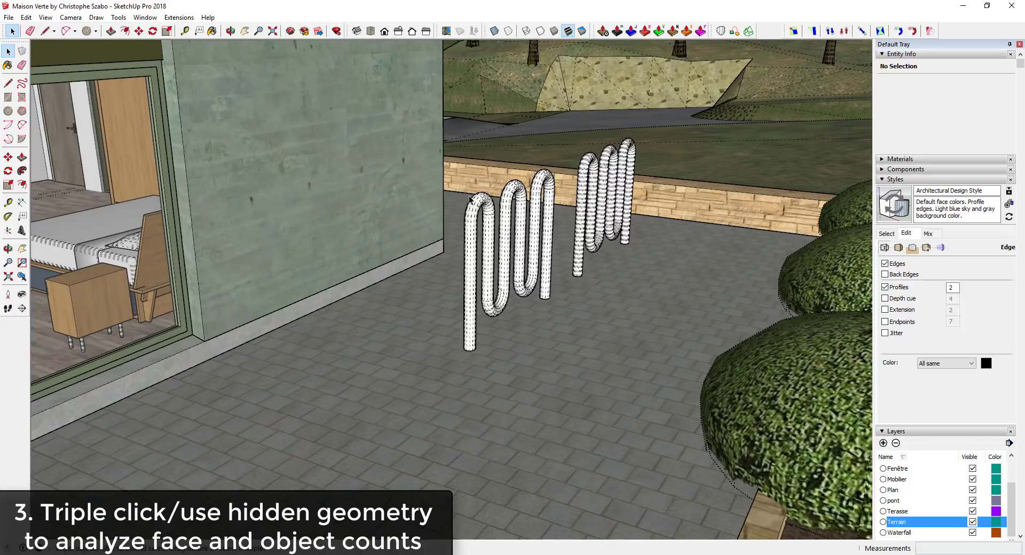
Inspect the segmentation of both bike racks with an edge of the far rack selected, and turn hidden geometry back off
scroll(595, 225, "up", 3)
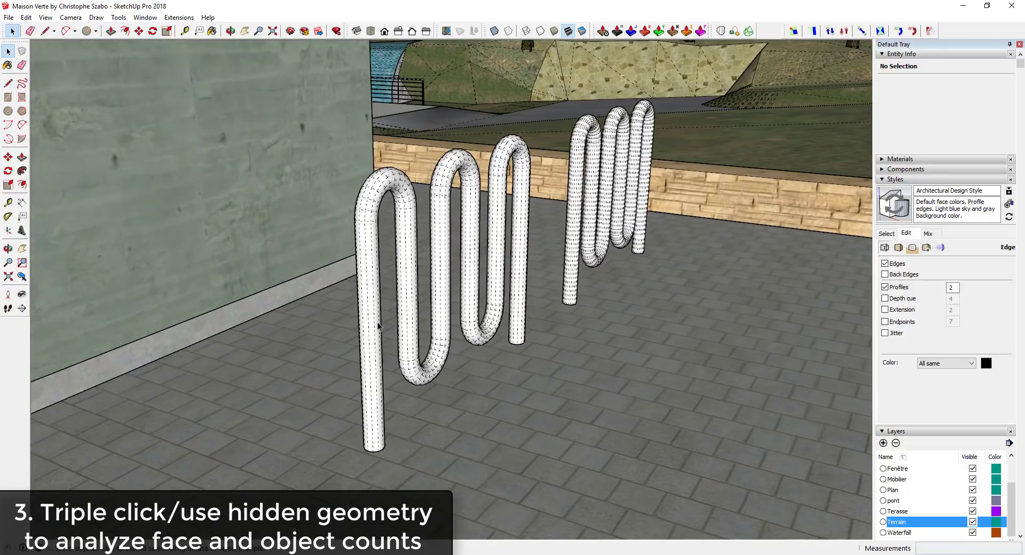
scroll(614, 155, "up", 2)
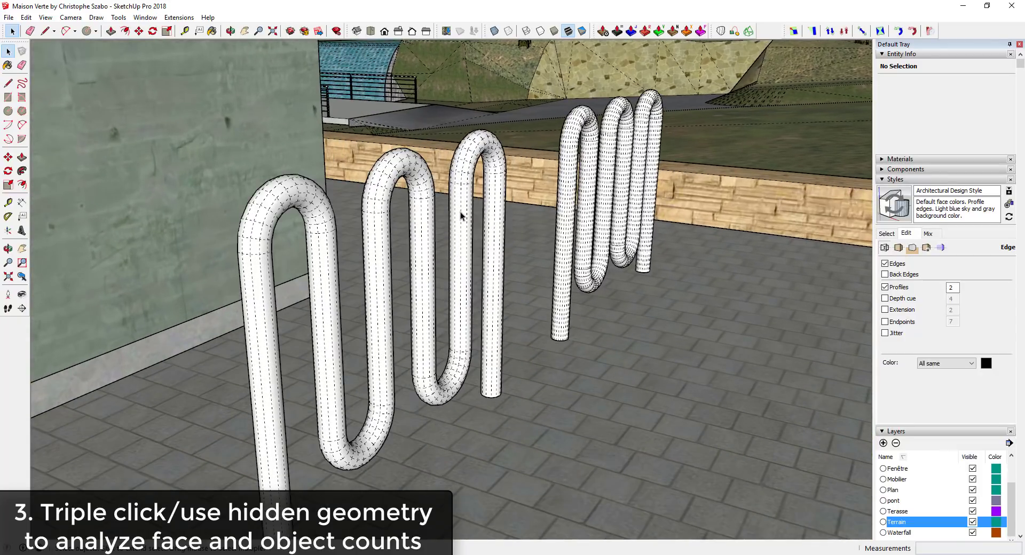
left_click(570, 198)
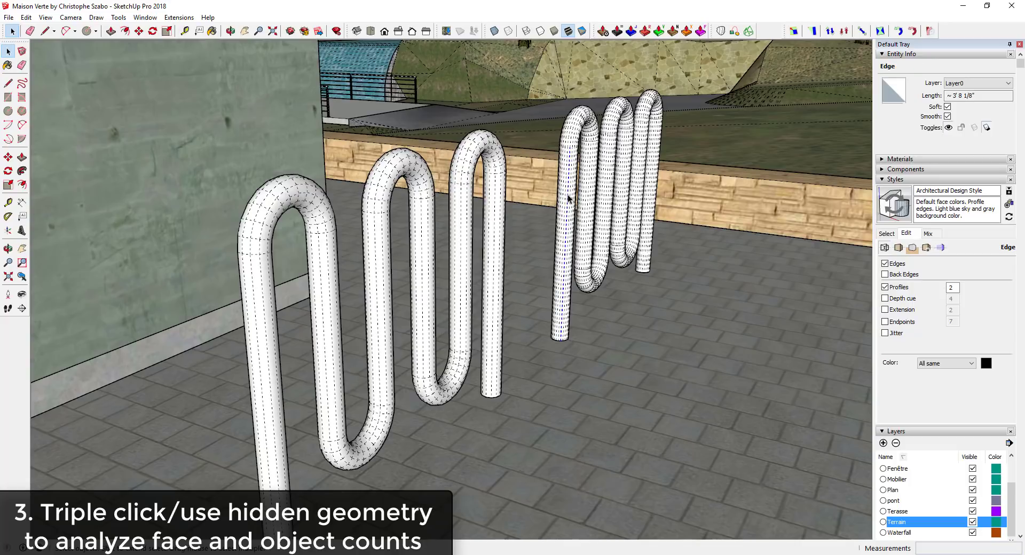
left_click(46, 18)
left_click(74, 57)
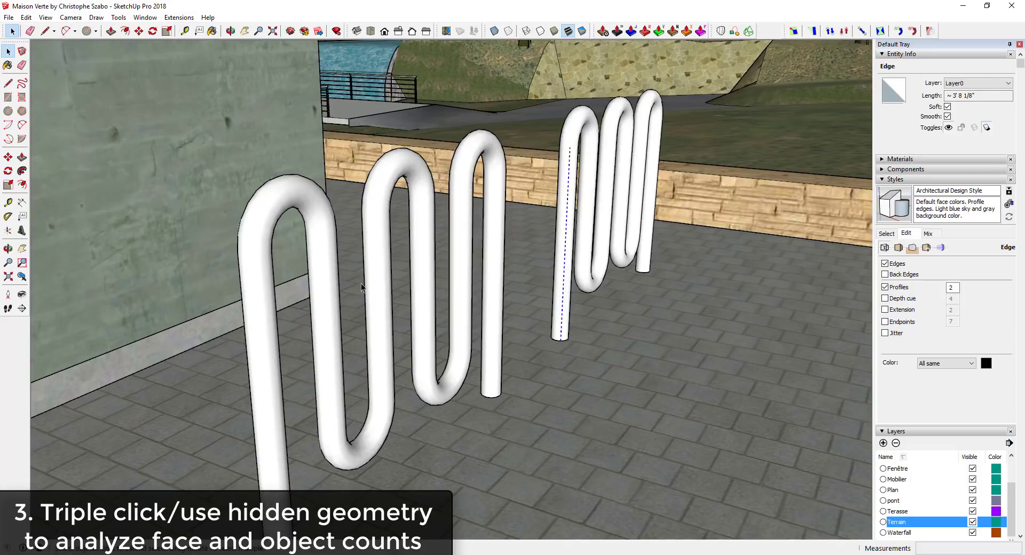
Compare the entity counts of the two bike racks by selecting all connected geometry of each one
left_click(374, 274)
triple_click(381, 265)
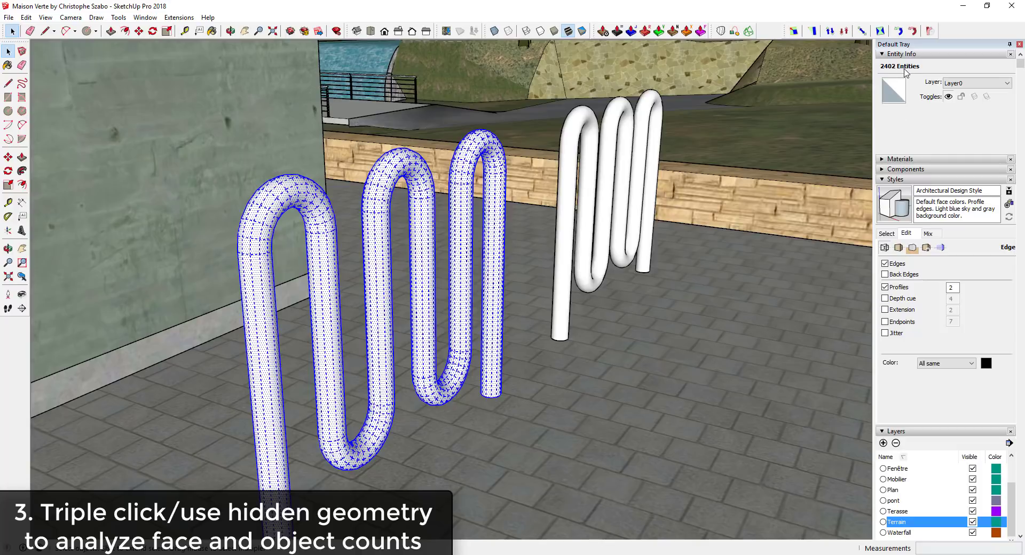
triple_click(570, 159)
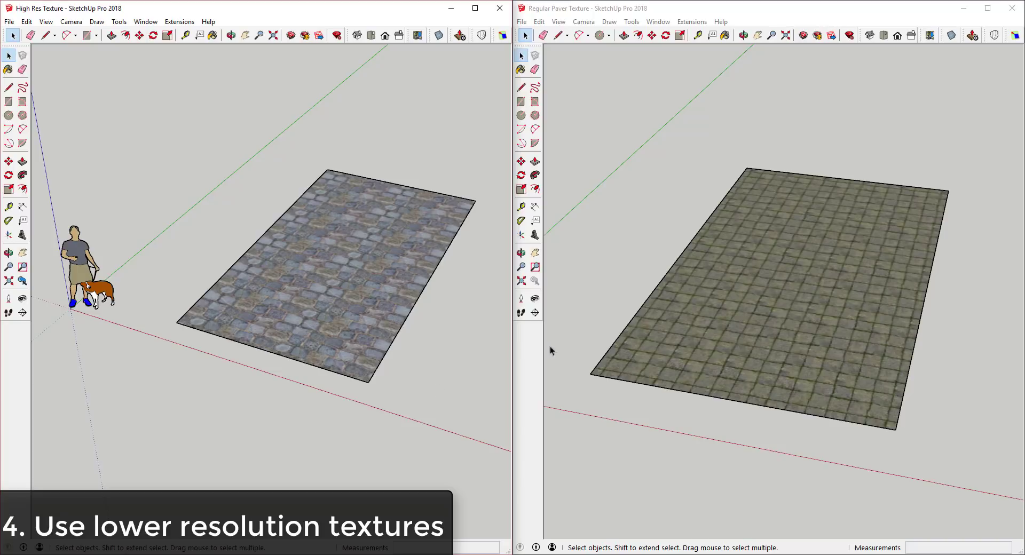
Examine the paver texture in the Regular Paver Texture model from a steeper angle, both from afar and up close
middle_click_drag(738, 296, 748, 368)
middle_click_drag(398, 328, 404, 393)
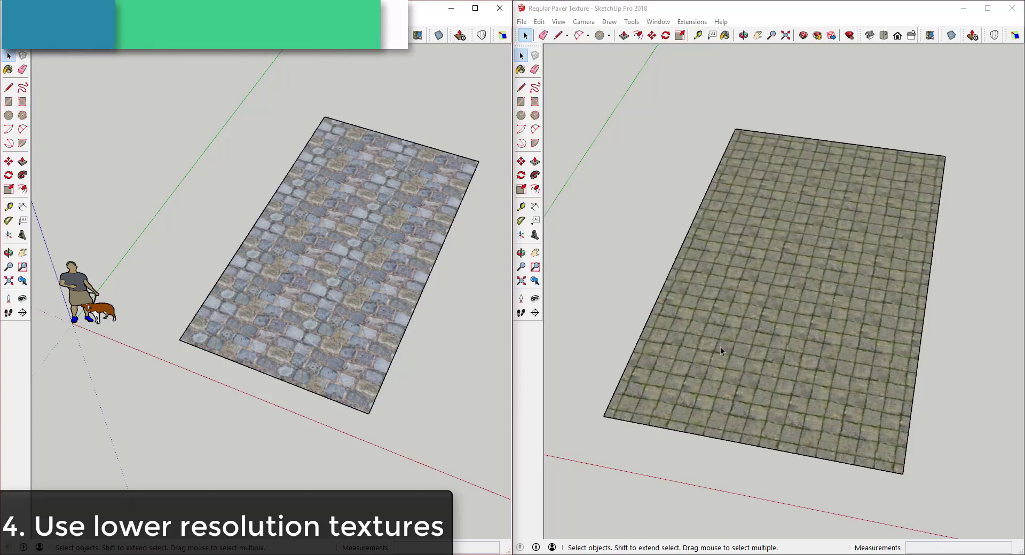
scroll(737, 364, "up", 3)
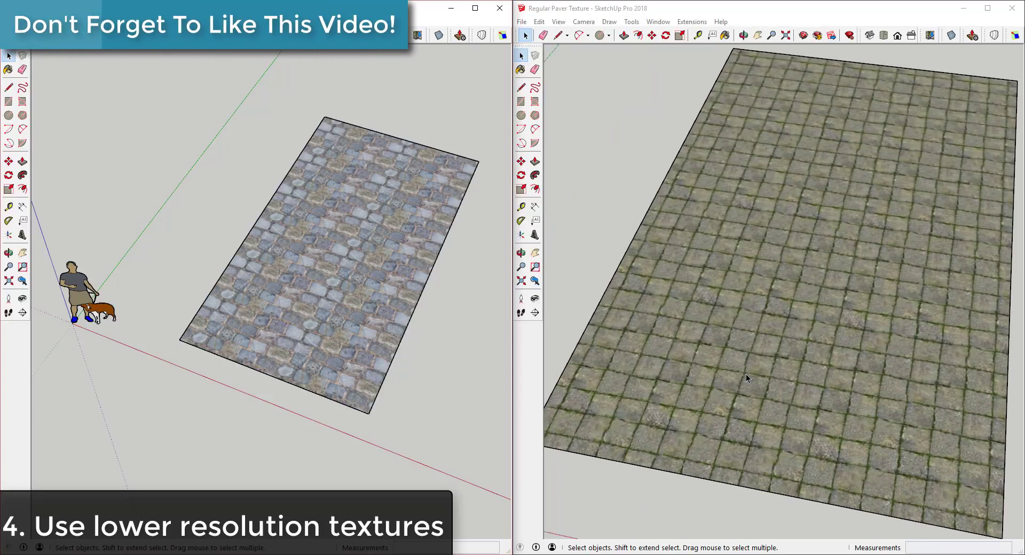
scroll(745, 374, "down", 2)
scroll(753, 342, "down", 1)
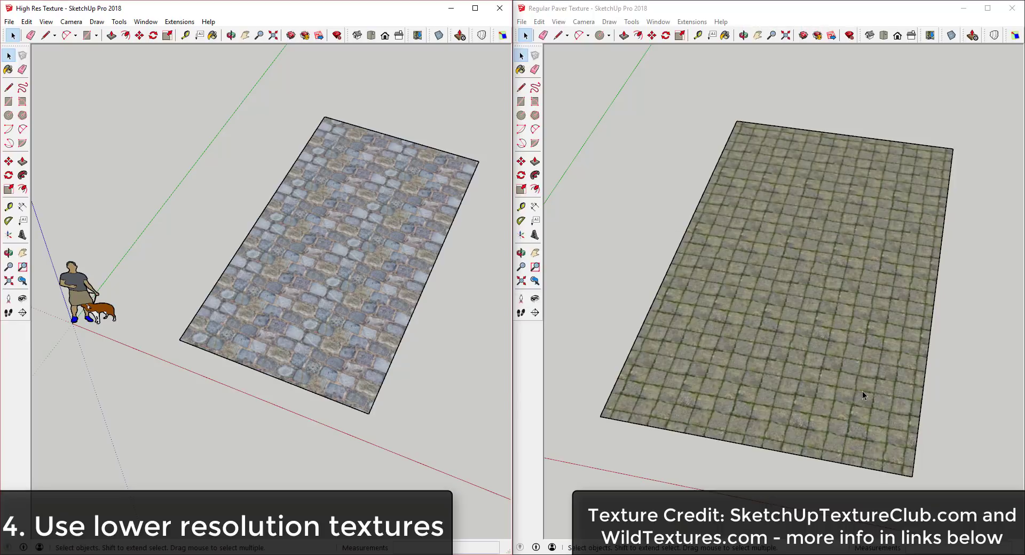
scroll(859, 393, "up", 10)
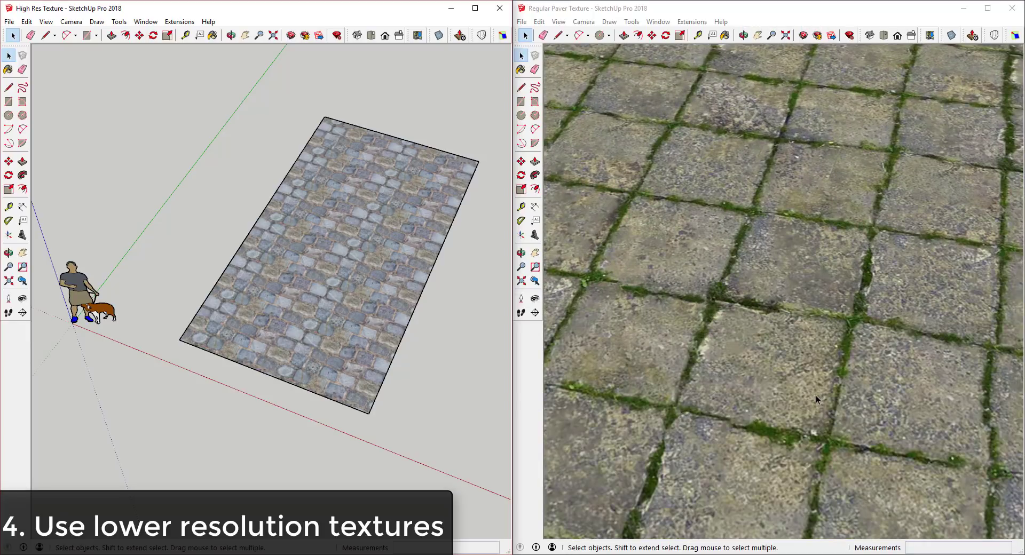
scroll(816, 395, "down", 6)
scroll(785, 437, "down", 3)
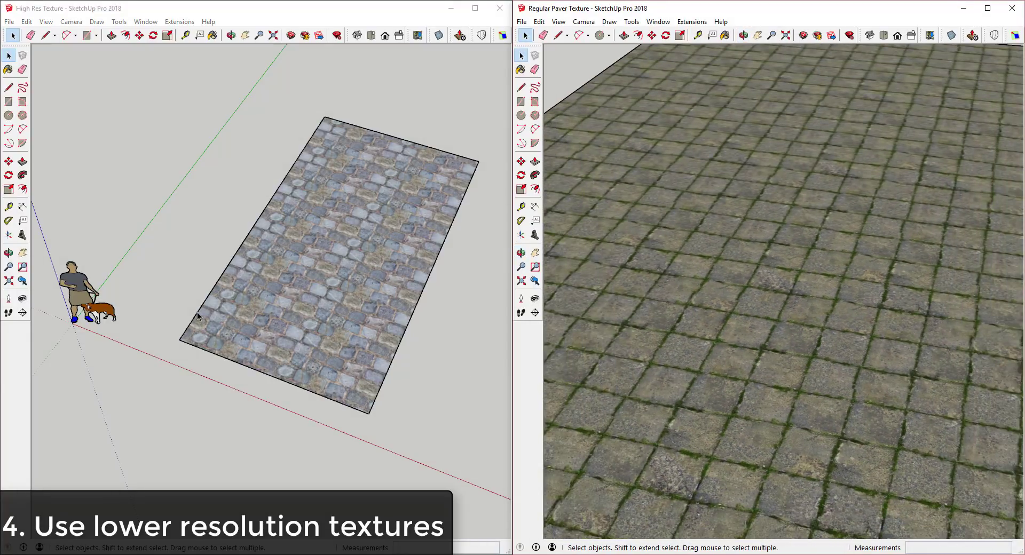
Examine the cobblestone texture in the High Res Texture model, and compare both models' file sizes in the Model Examples folder
left_click(337, 279)
scroll(270, 355, "up", 8)
scroll(340, 318, "up", 8)
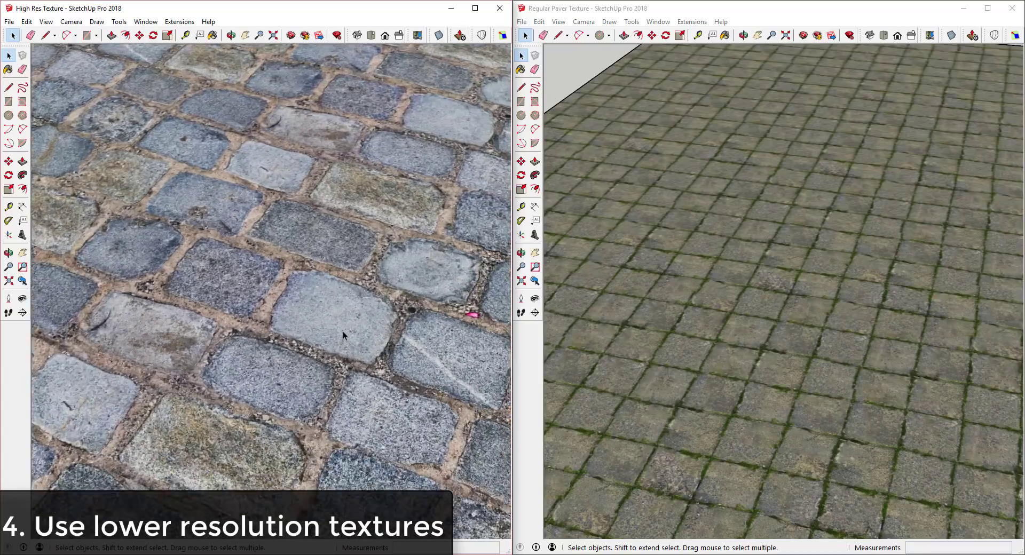
scroll(346, 402, "down", 10)
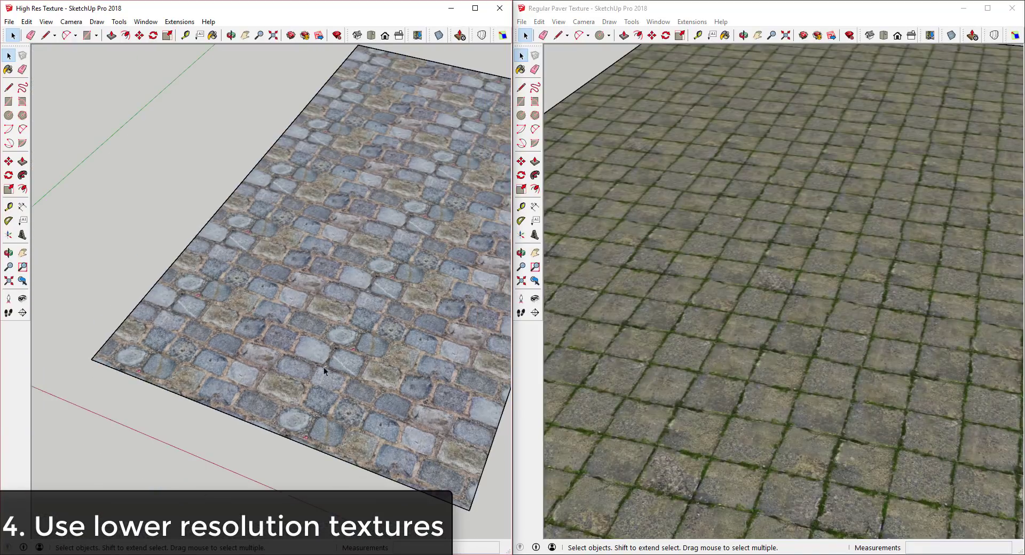
middle_click_drag(324, 367, 317, 329)
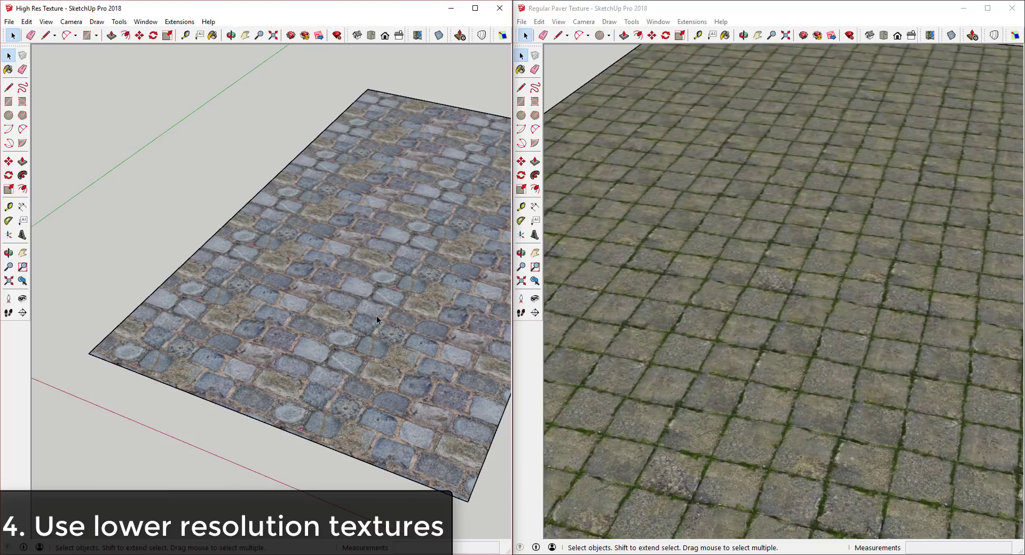
middle_click_drag(383, 320, 214, 275)
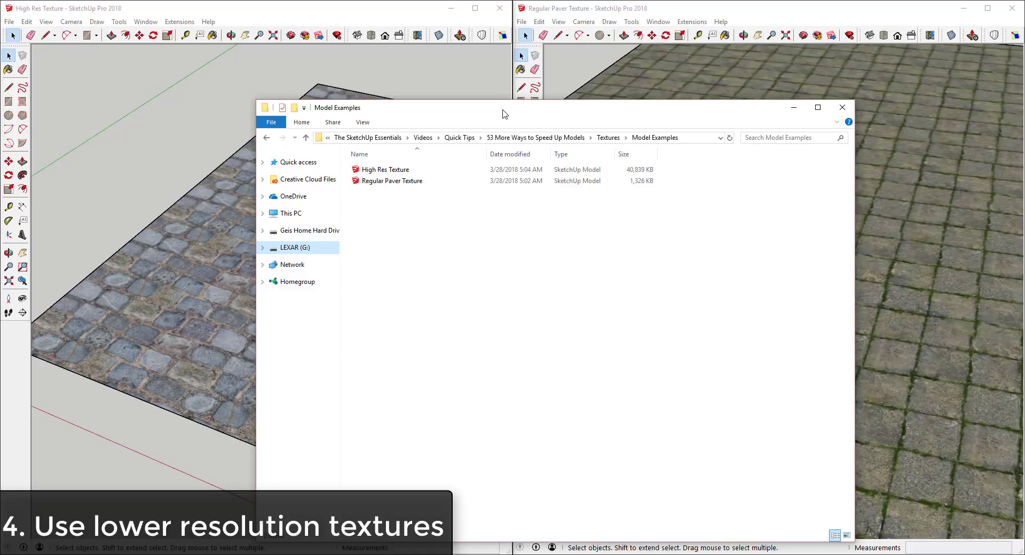
left_click_drag(504, 114, 511, 84)
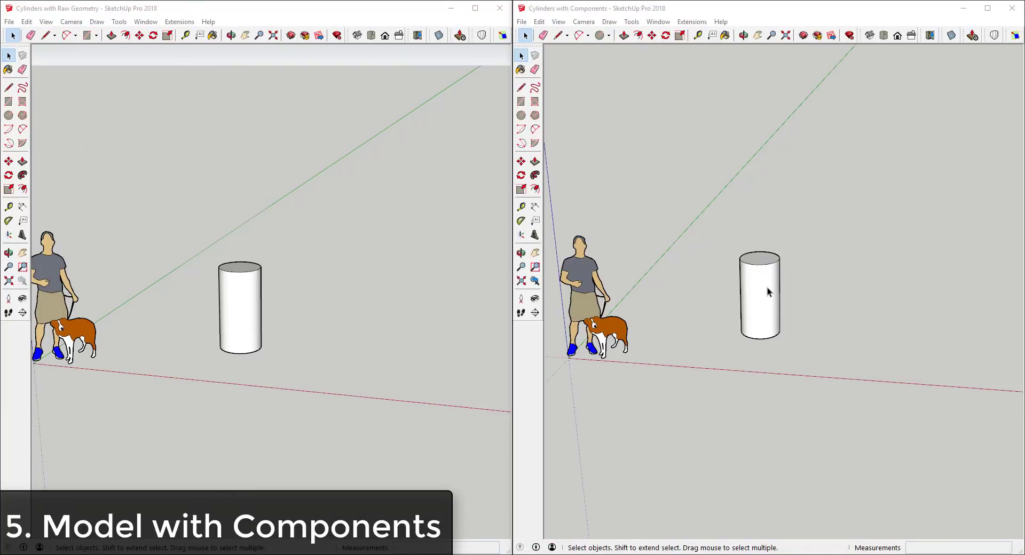
Inspect the single cylinder in the Cylinders with Components model and select its side surface
mouse_move(772, 312)
middle_mouse_down()
mouse_move(753, 300)
mouse_move(752, 263)
middle_mouse_up()
scroll(747, 276, "up", 3)
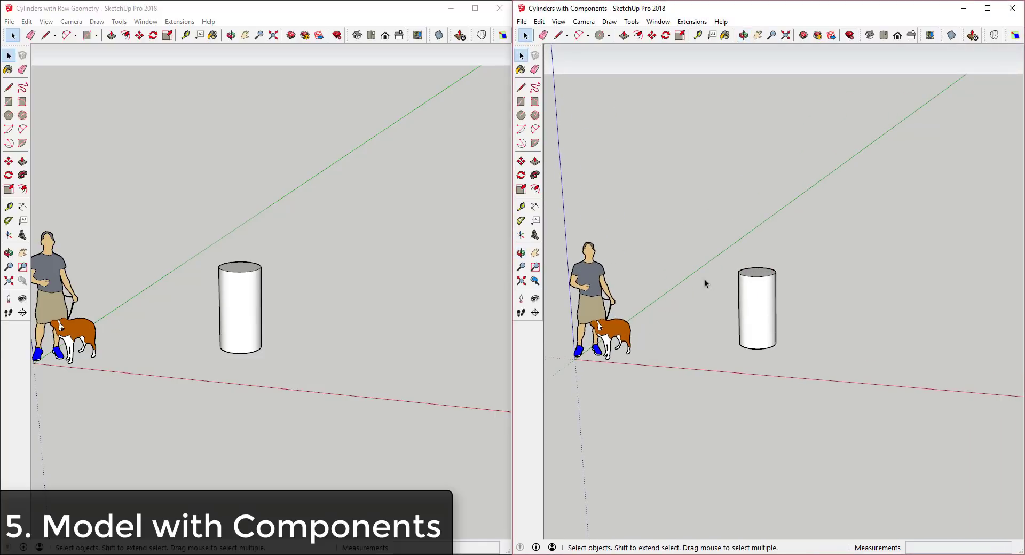
left_click(761, 311)
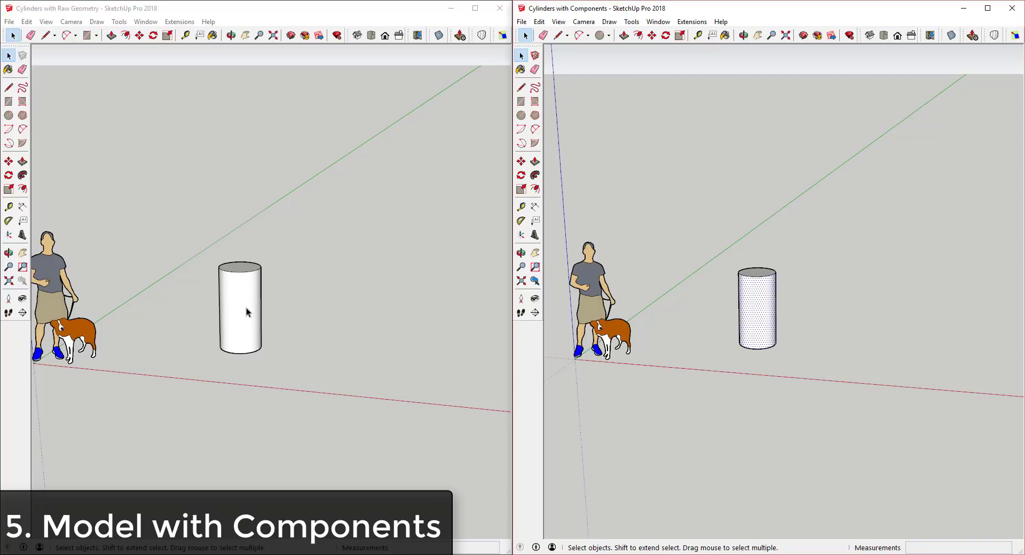
Copy the cylinder in the Cylinders with Raw Geometry model along the green axis and multiply it into a row of 50 copies
scroll(273, 302, "down", 5)
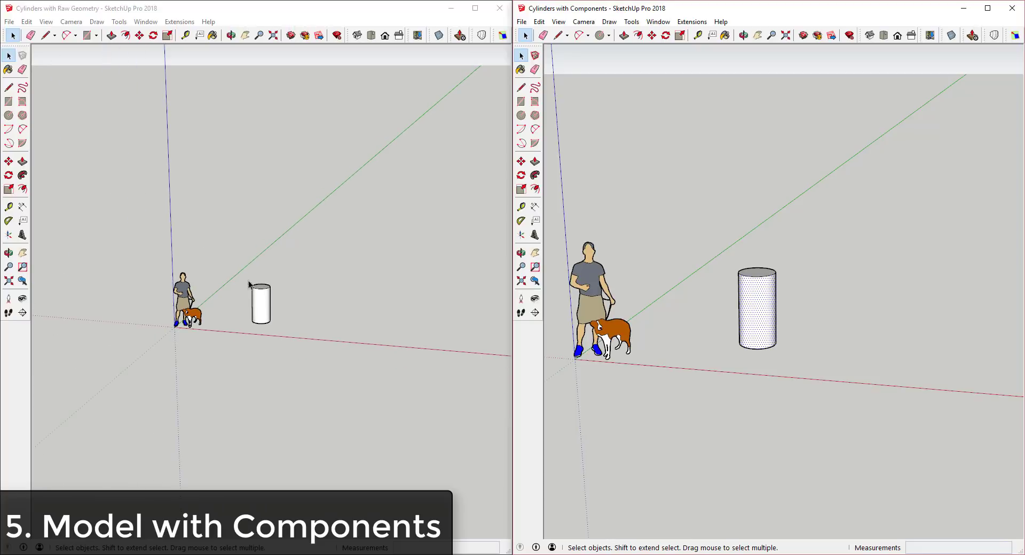
left_click_drag(232, 273, 320, 360)
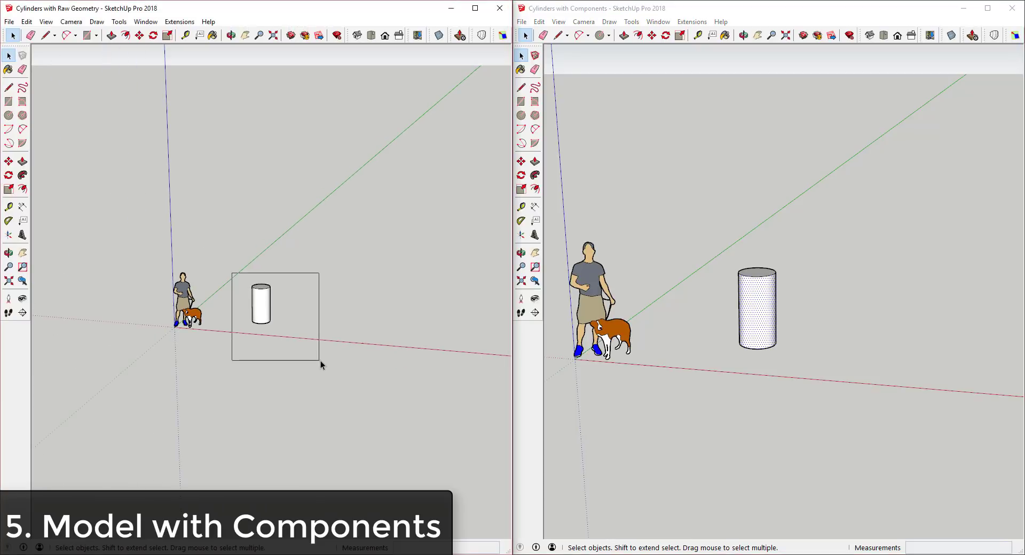
key("m")
left_click(259, 324)
key("ctrl")
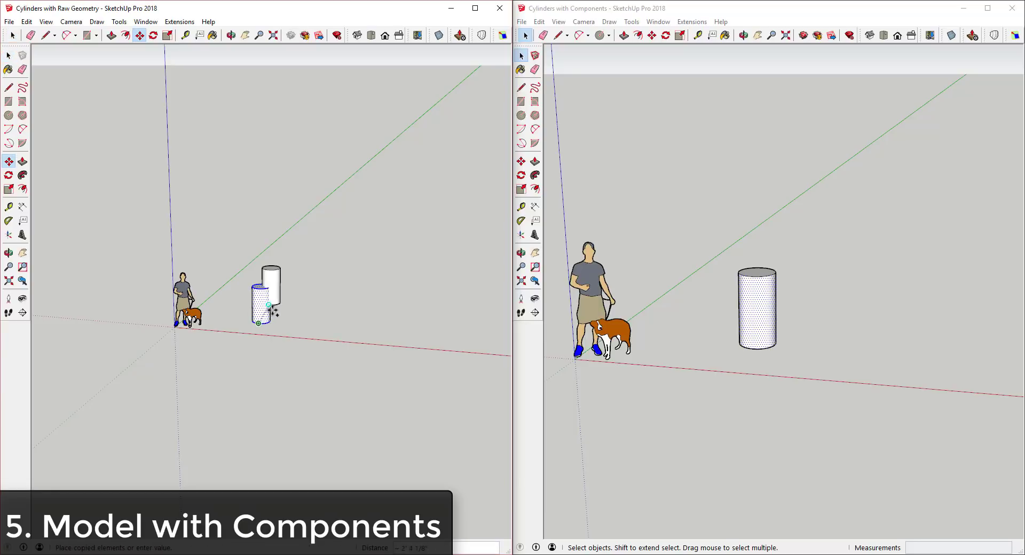
left_click(277, 307)
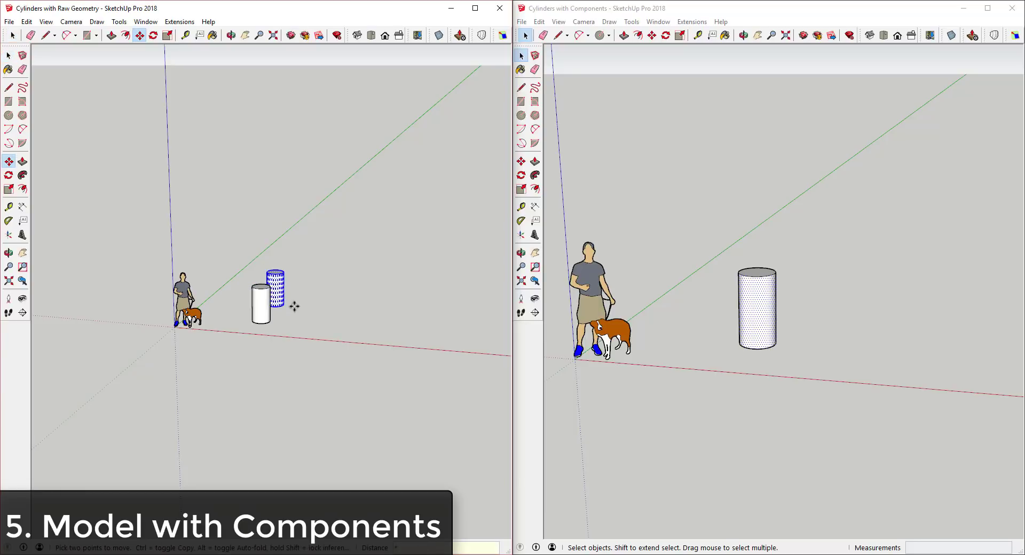
type("*50")
key("Return")
Copy the entire row of raw-geometry cylinders along the red axis and multiply it into a large grid
middle_click_drag(294, 306, 308, 132)
key("space")
left_click_drag(301, 106, 405, 332)
key("m")
left_click(307, 303)
key("ctrl")
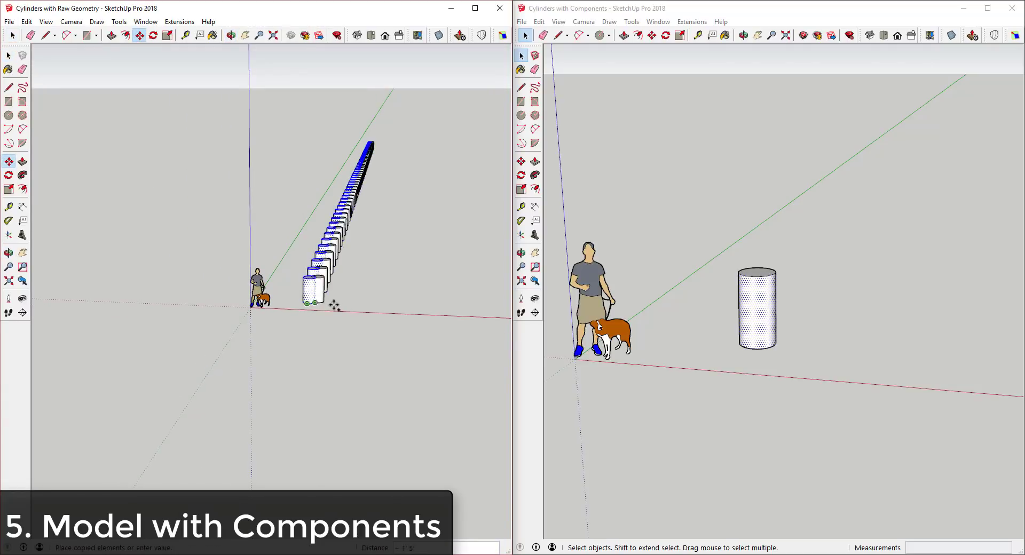
left_click(343, 304)
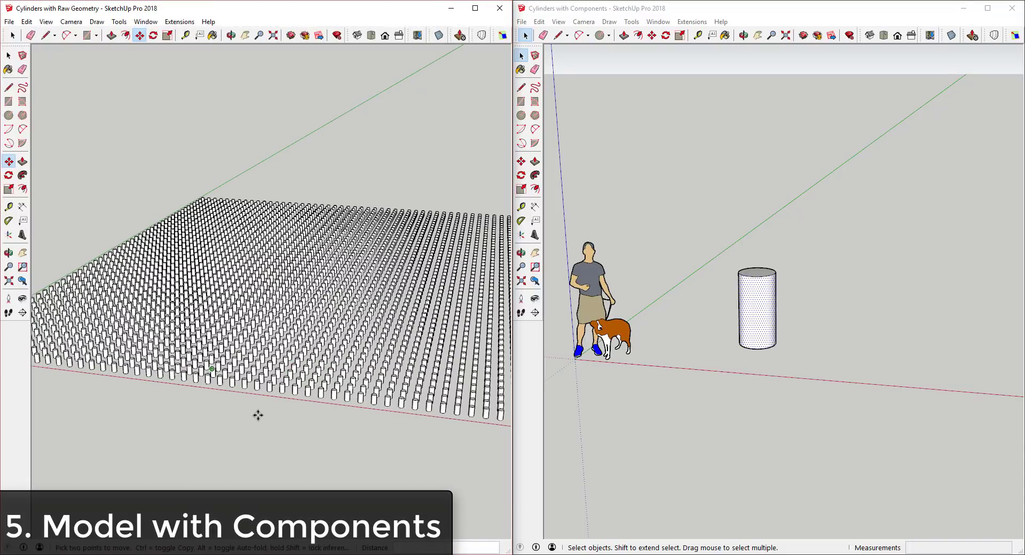
key("space")
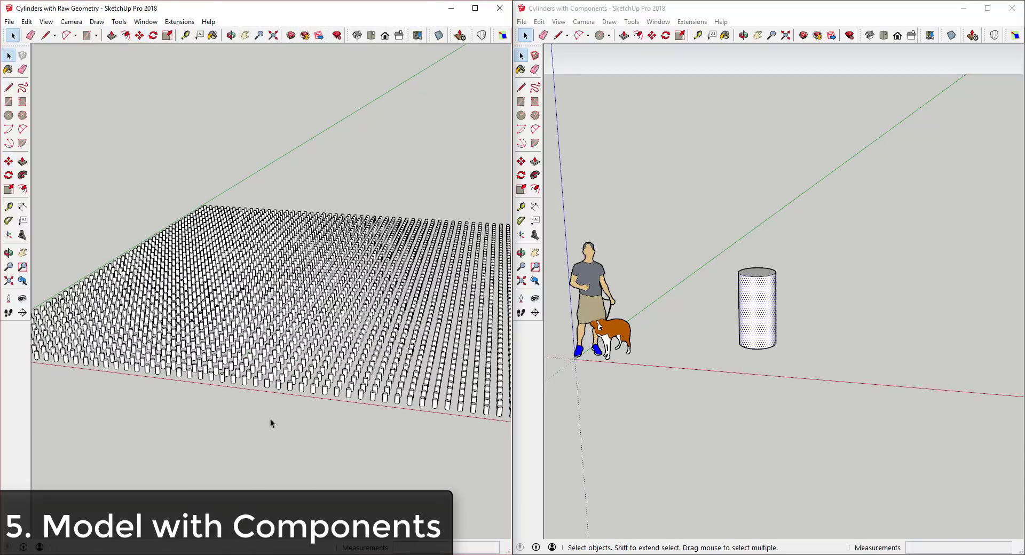
scroll(284, 276, "down", 3)
scroll(284, 277, "up", 2)
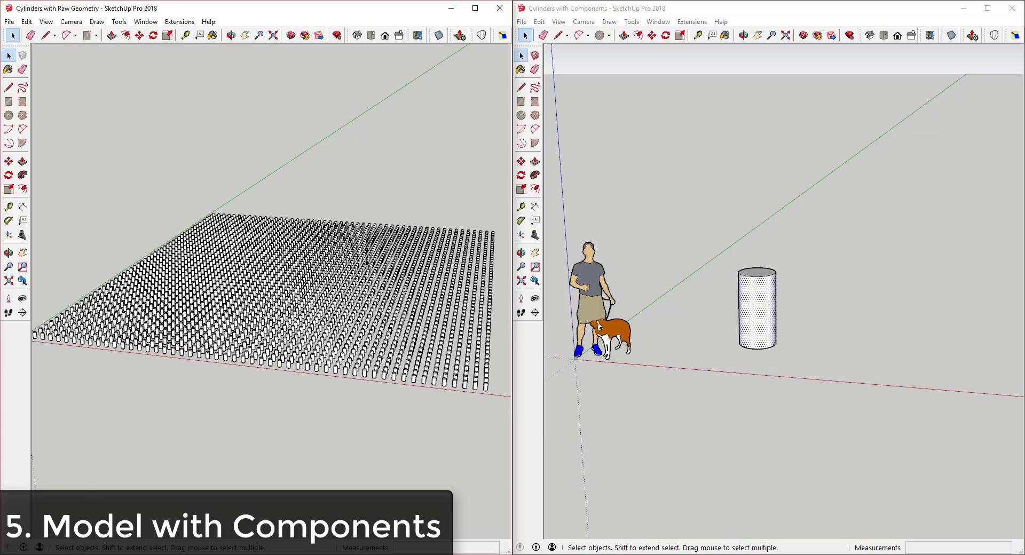
Show the Default Tray for the raw-geometry model, turn off profiles in the style's edge settings, and close the tray
left_click(147, 22)
mouse_move(158, 37)
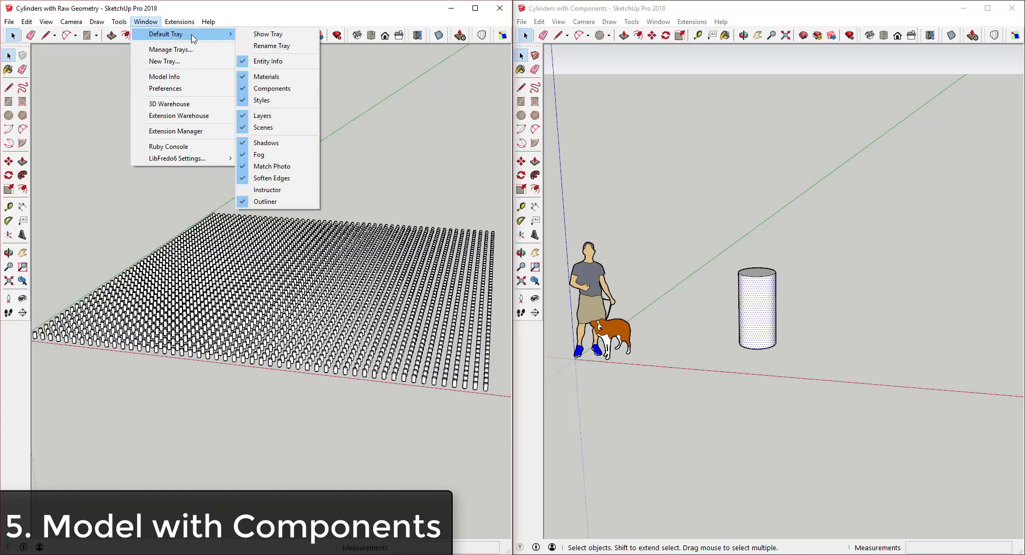
left_click(247, 36)
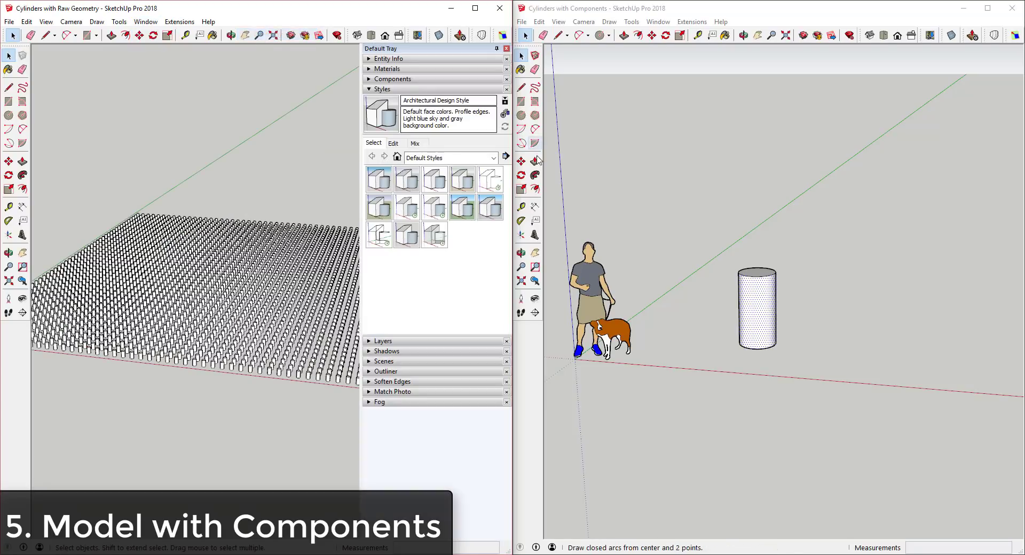
left_click(393, 143)
left_click(383, 198)
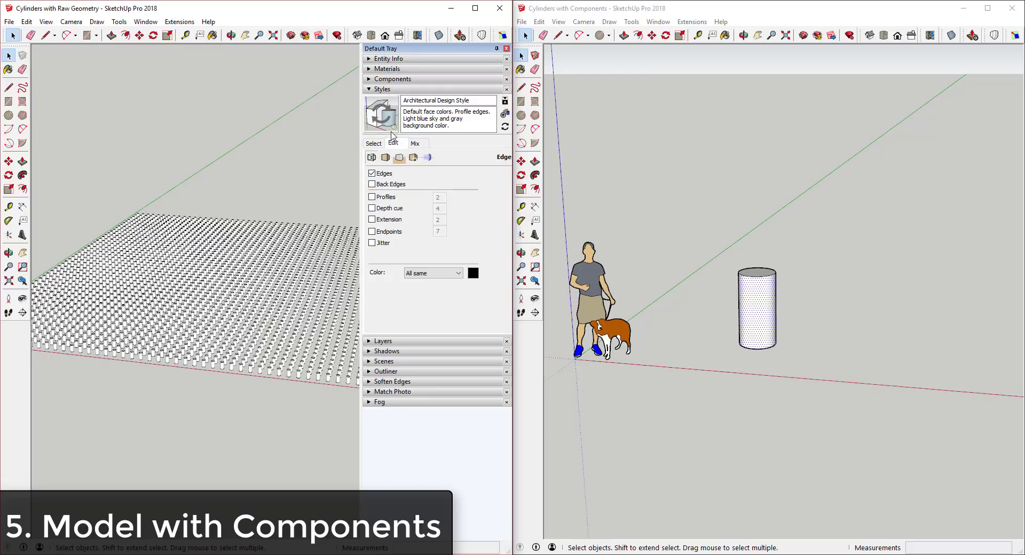
left_click(506, 49)
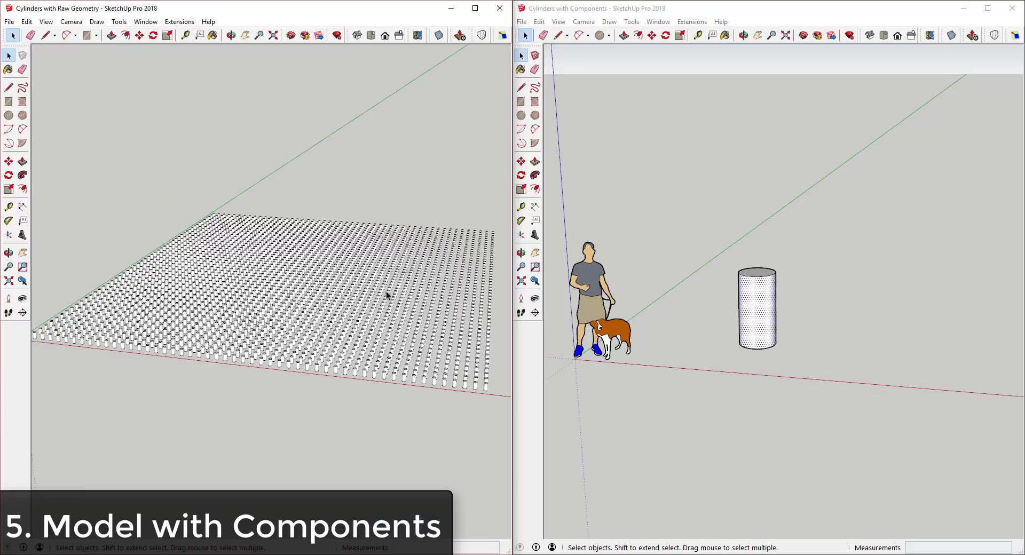
Inspect the raw-geometry cylinder grid up close and from afar, selecting the connected geometry of one cylinder
middle_click_drag(392, 333, 336, 338)
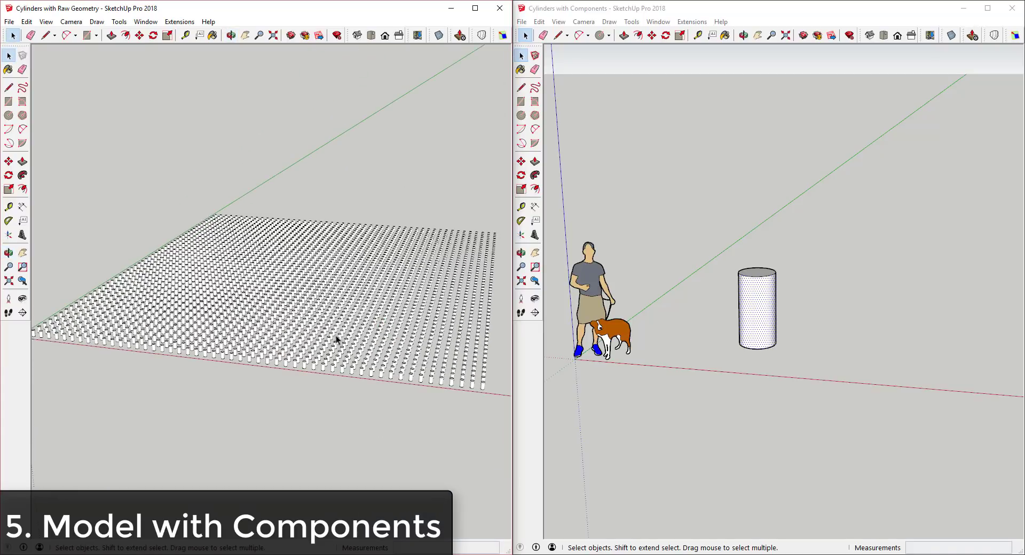
scroll(339, 341, "up", 6)
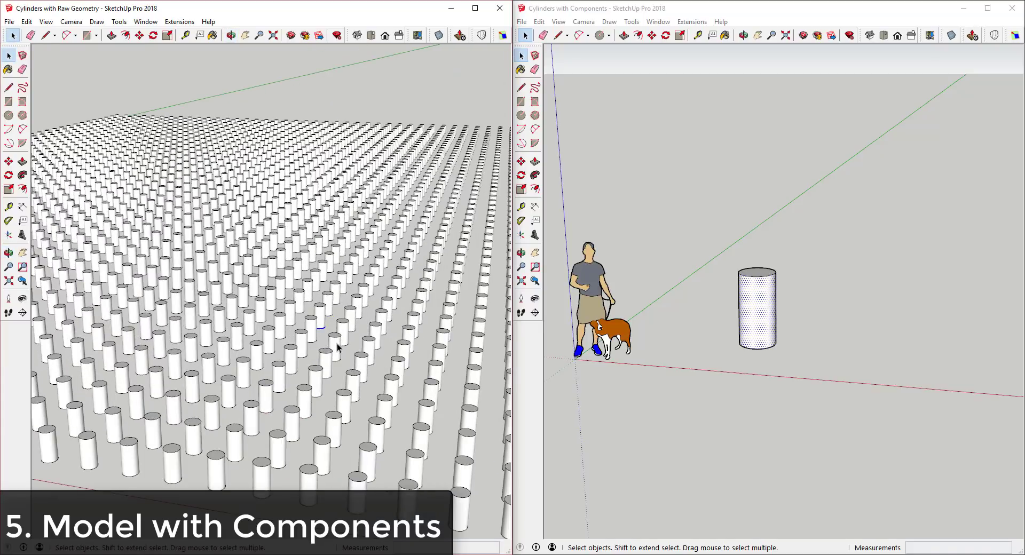
left_click(335, 348)
triple_click(335, 348)
scroll(351, 355, "down", 10)
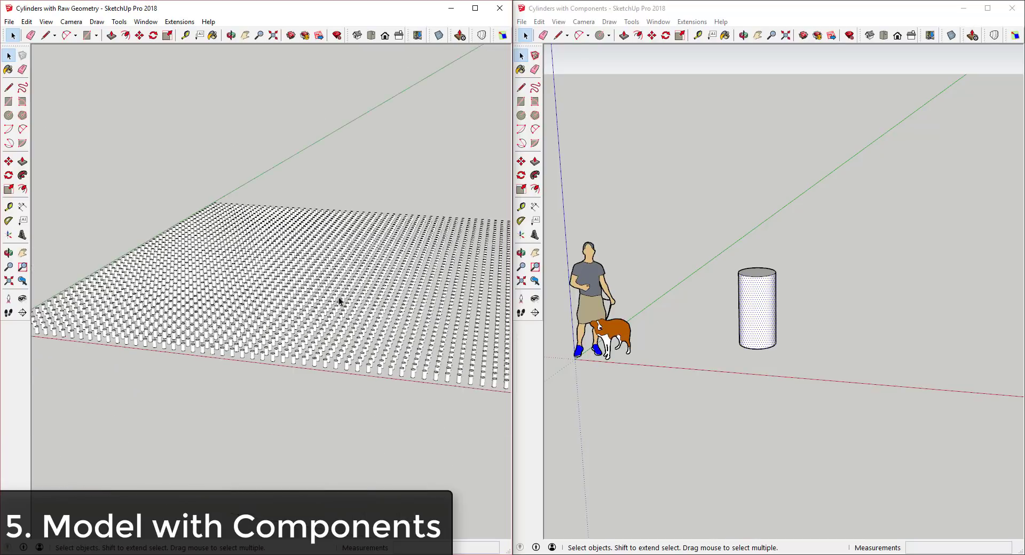
scroll(293, 268, "up", 1)
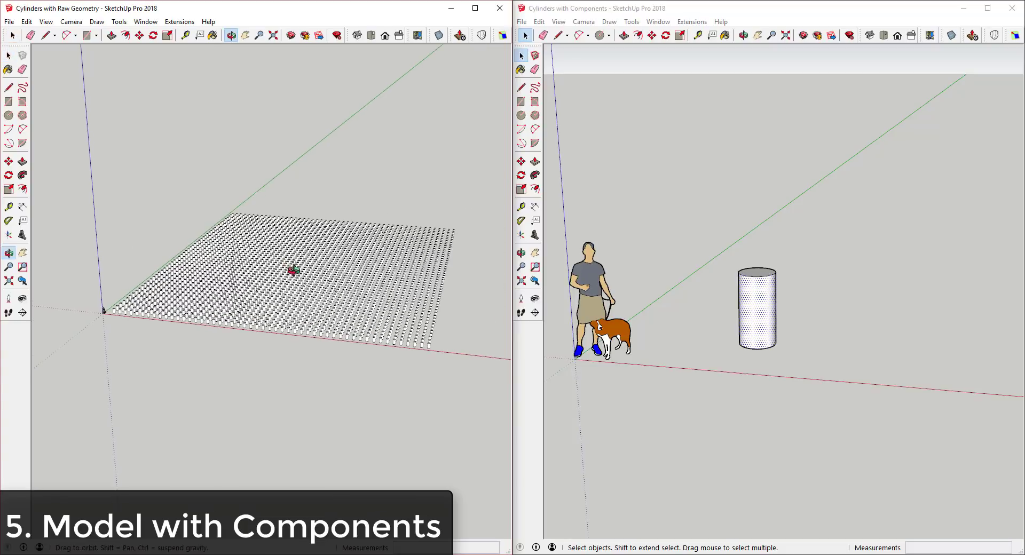
Turn all geometry of the cylinder in the Cylinders with Components model into a component named Cylinder
triple_click(764, 301)
right_click(764, 301)
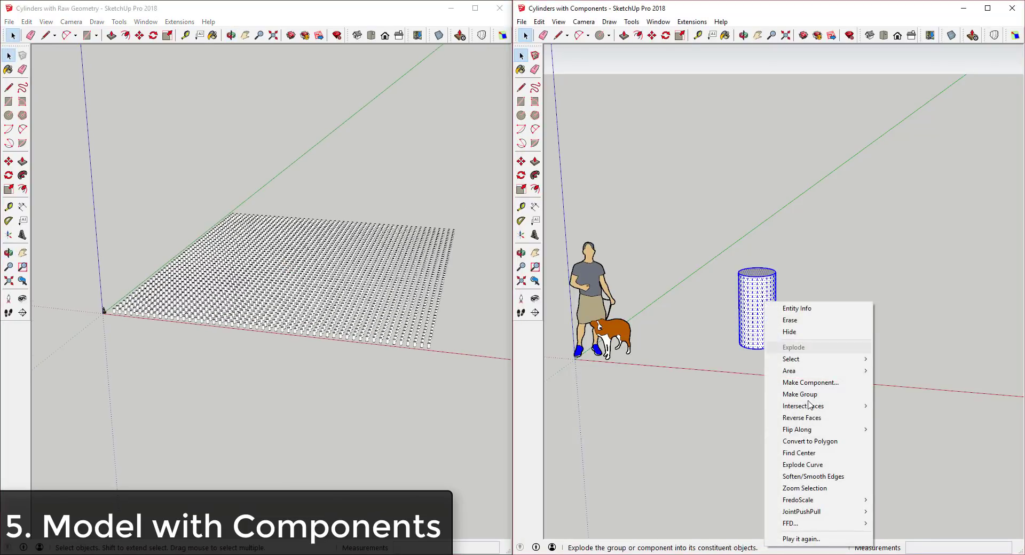
left_click(807, 382)
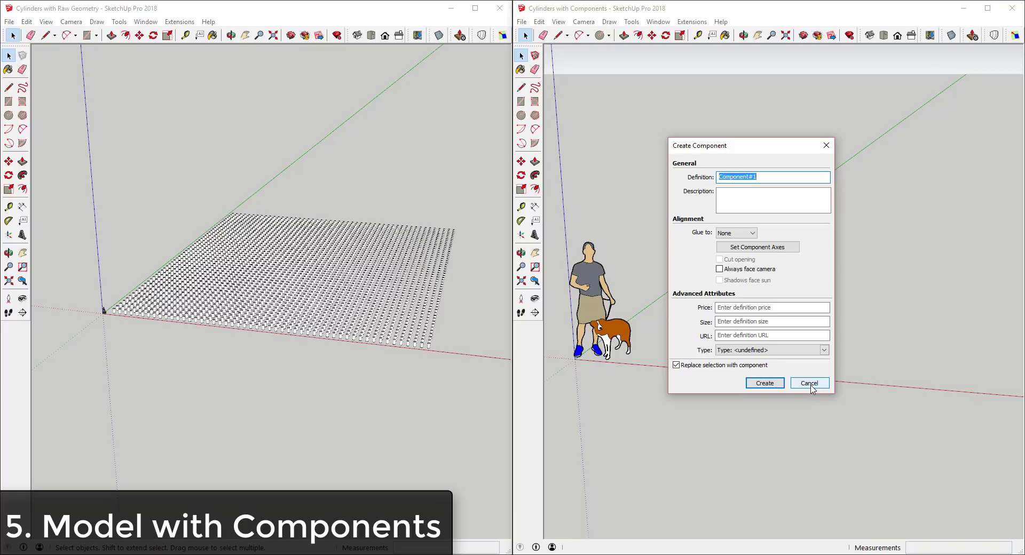
type("Cylinder")
key("Return")
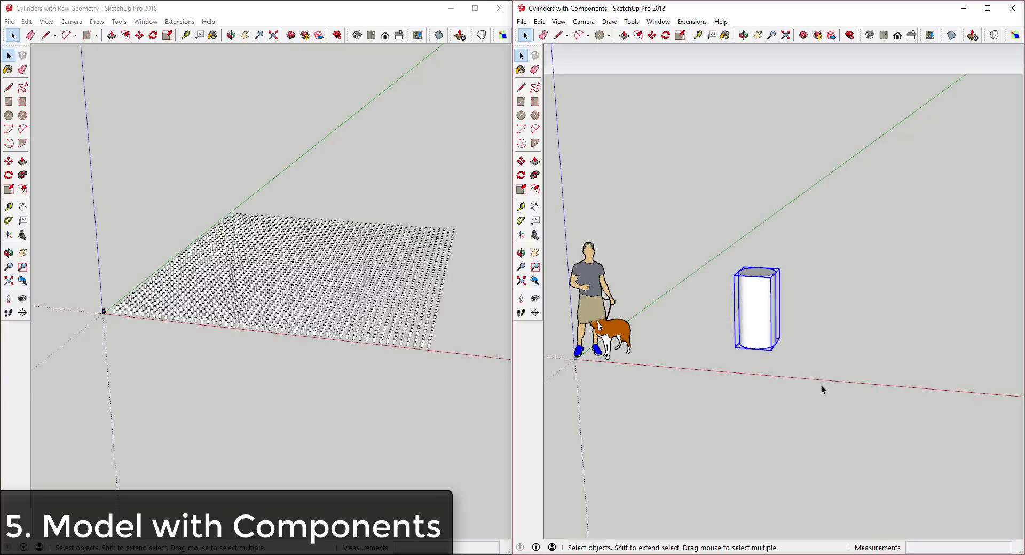
Copy the Cylinder component along the green axis and multiply the copy into a long row
key("m")
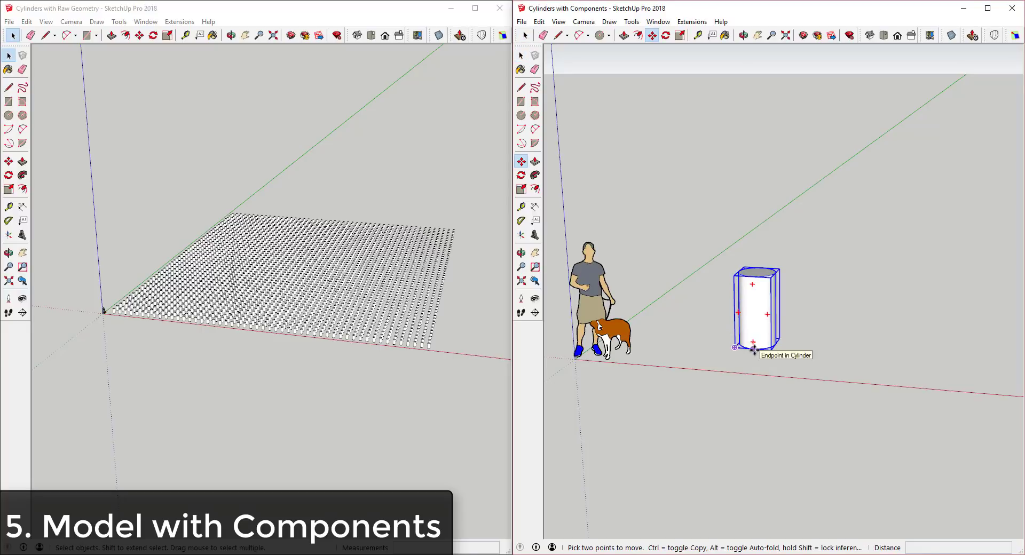
key("ctrl")
left_click(753, 349)
middle_click_drag(815, 344, 870, 225)
left_click(799, 321)
scroll(760, 328, "down", 3)
key("Return")
Copy the whole row of Cylinder components about 3' 10" along the red axis and multiply the copy 50 times
key("space")
left_click_drag(843, 92, 936, 368)
middle_click_drag(936, 367, 761, 289)
key("m")
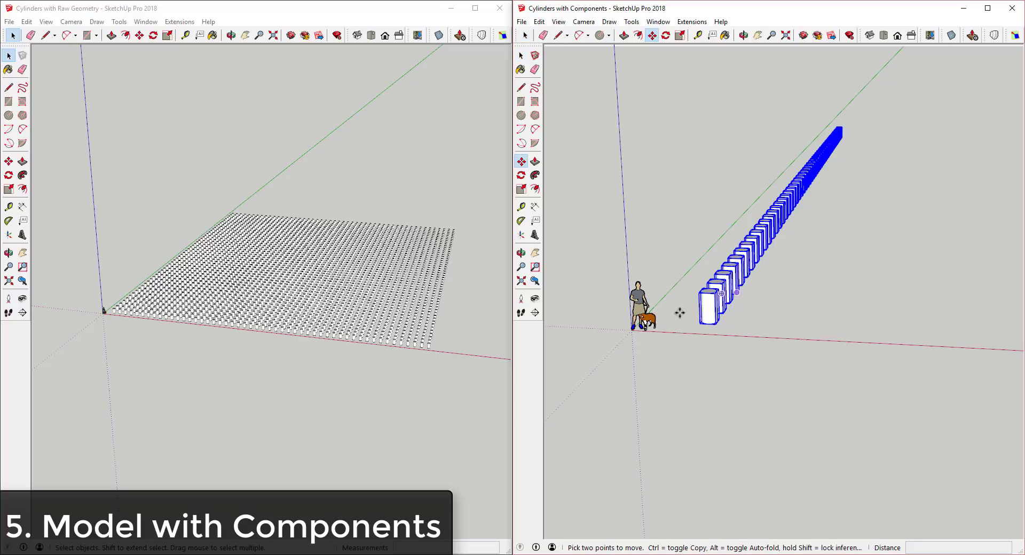
key("ctrl")
left_click(704, 323)
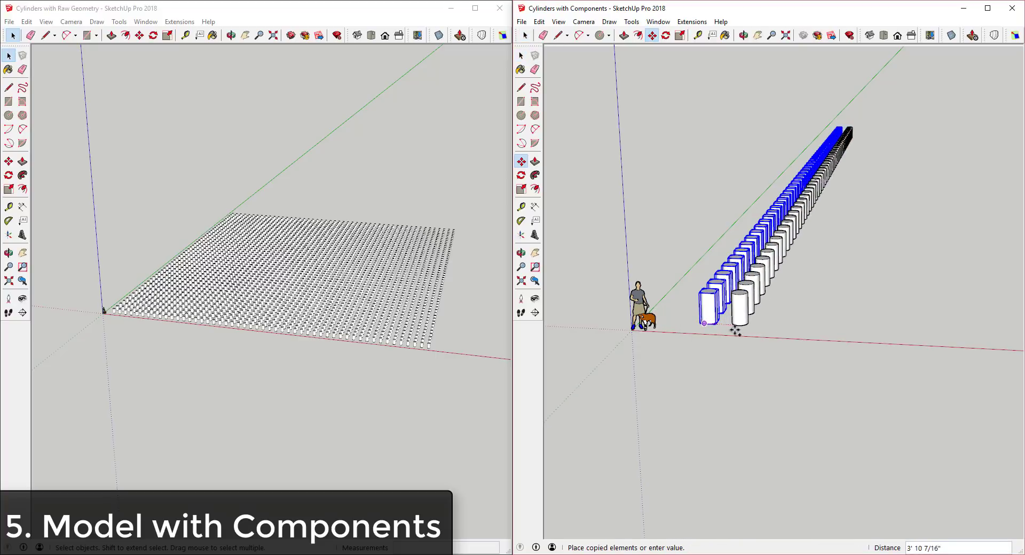
left_click(737, 326)
type("*50")
key("Return")
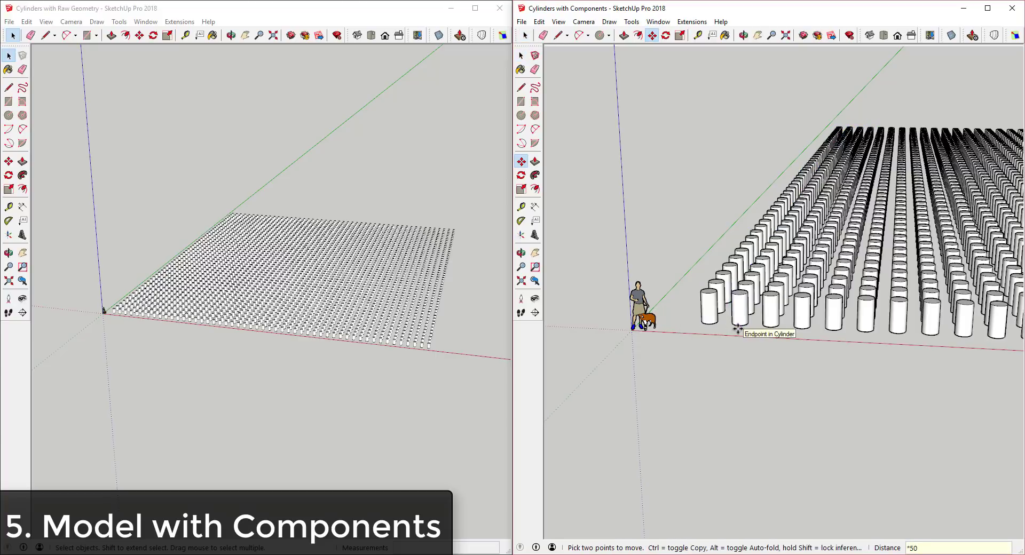
Examine the finished component grid from several views and compare its orbiting performance with the raw-geometry grid
scroll(600, 158, "down", 3)
scroll(858, 160, "down", 2)
scroll(629, 178, "down", 3)
mouse_move(755, 169)
middle_mouse_down()
mouse_move(759, 299)
mouse_move(808, 238)
mouse_move(780, 256)
mouse_move(851, 366)
middle_mouse_up()
scroll(904, 303, "up", 2)
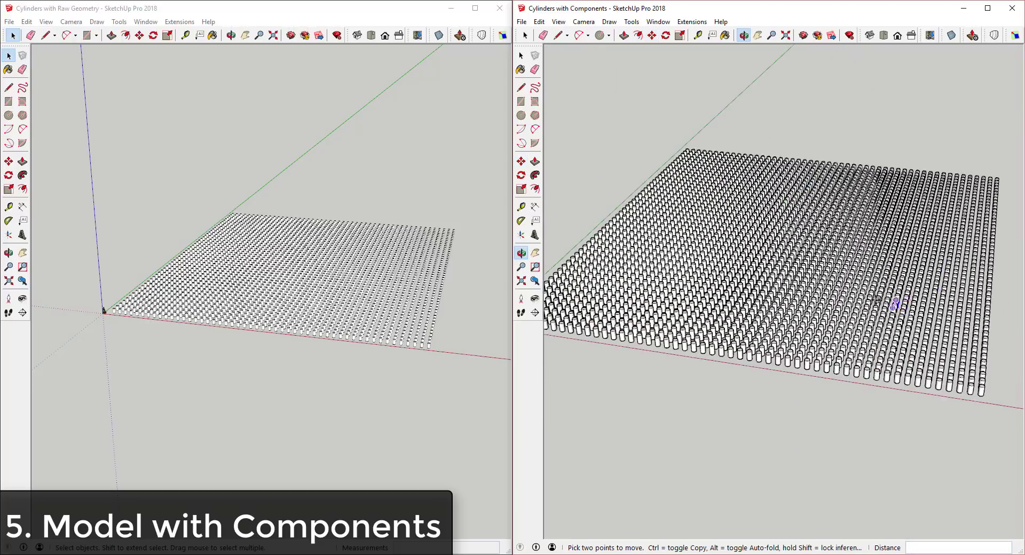
key("space")
scroll(780, 297, "down", 2)
scroll(780, 297, "up", 2)
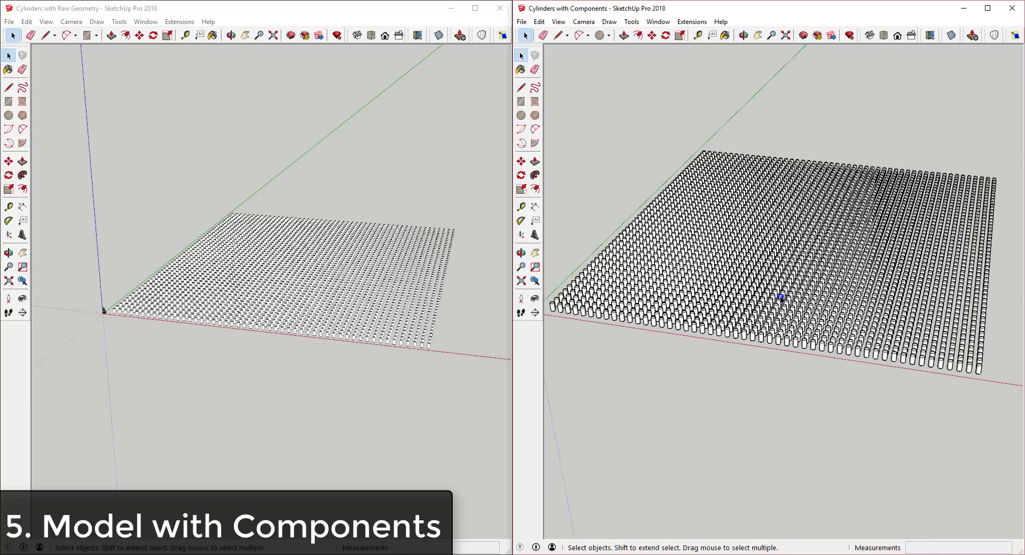
left_click(315, 426)
middle_click_drag(357, 345, 283, 342)
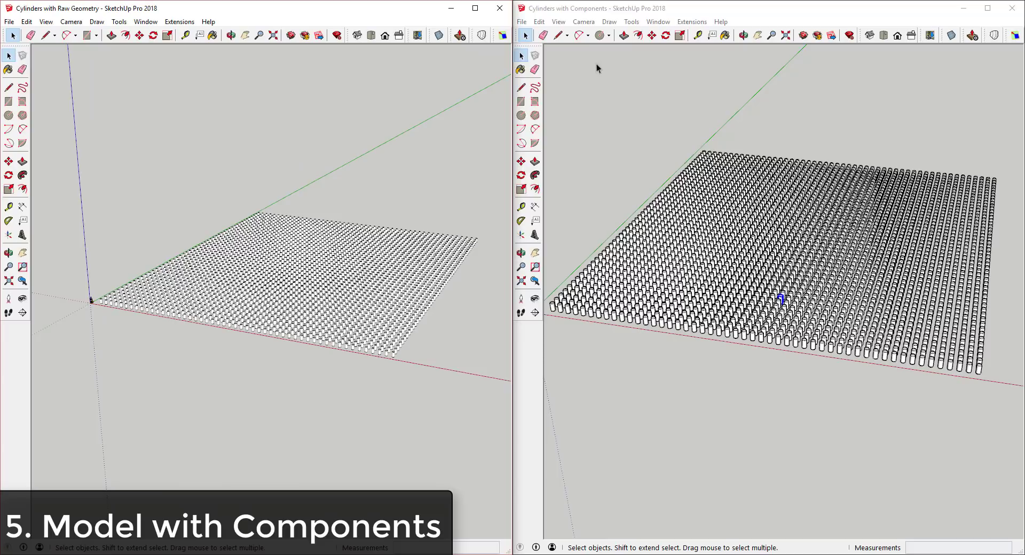
Save the Cylinders with Components model and the Cylinders with Raw Geometry model
left_click(522, 22)
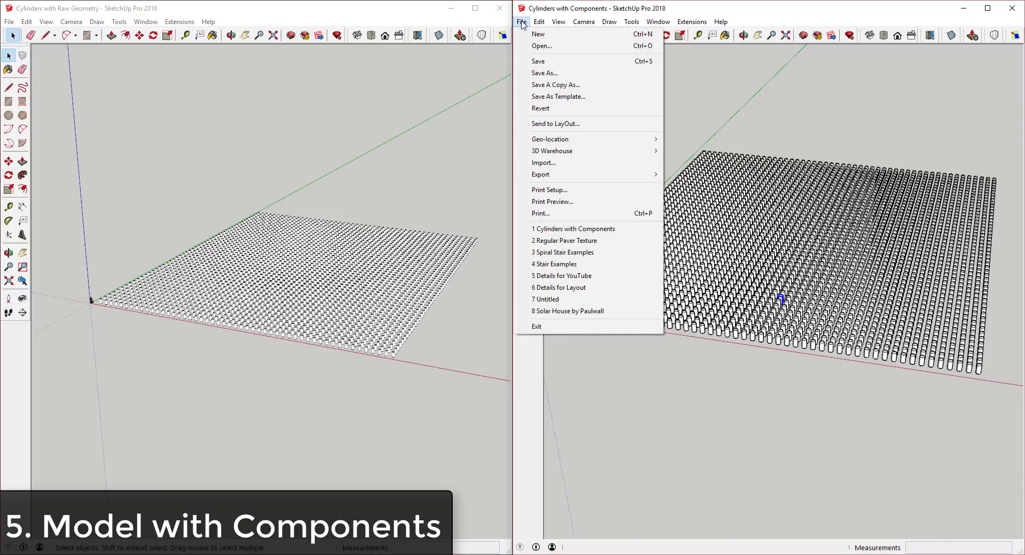
left_click(550, 62)
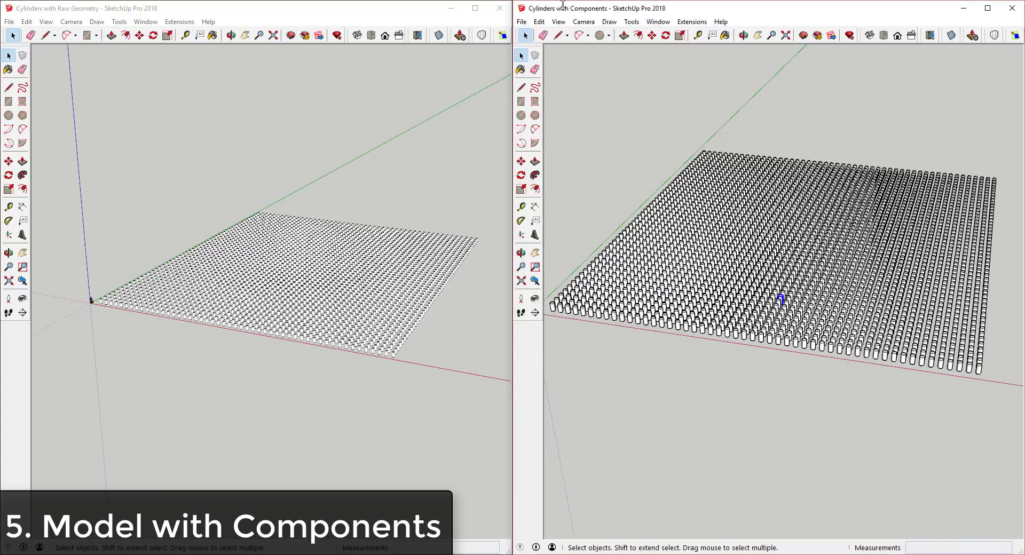
left_click(16, 20)
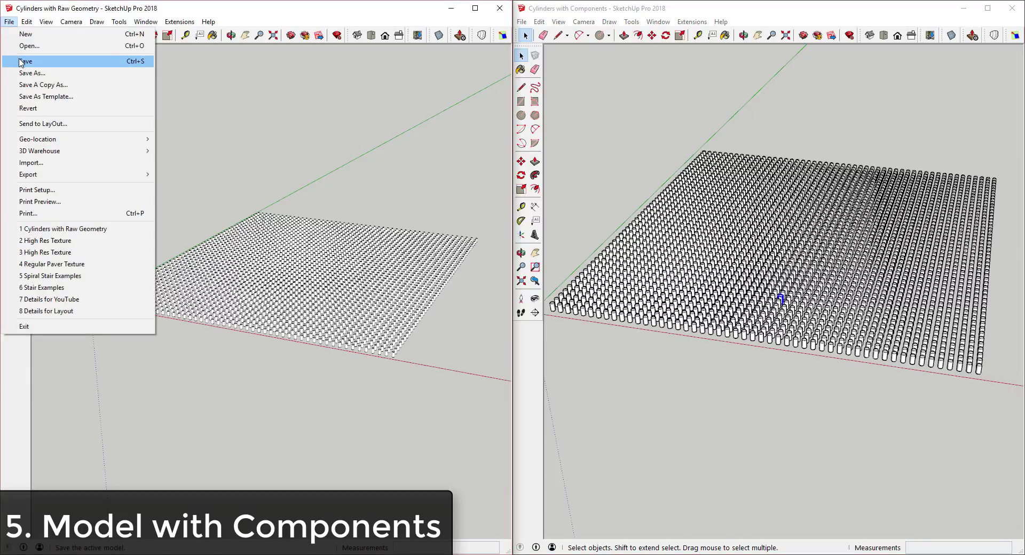
left_click(37, 60)
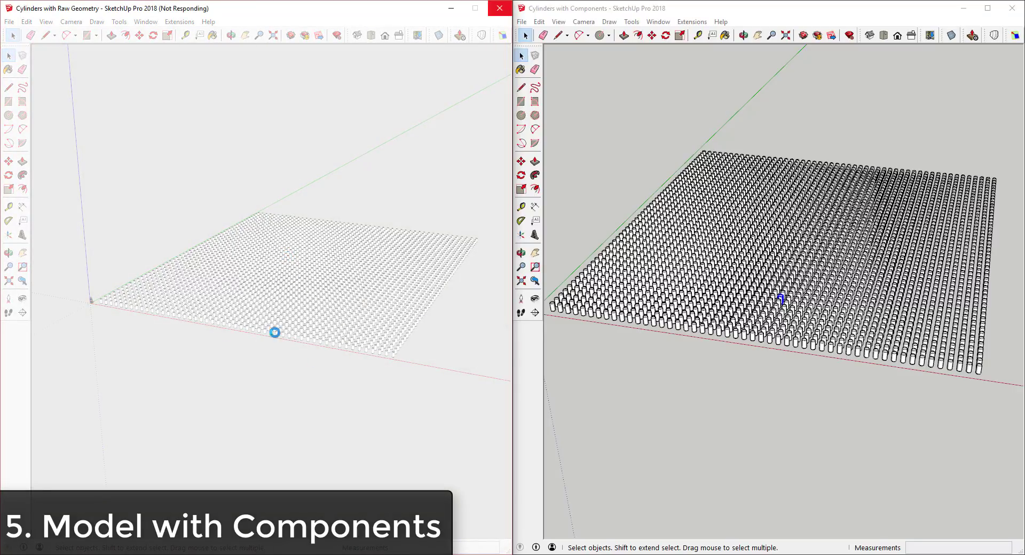
Switch to File Explorer and compare the file sizes of the two cylinder models in the Component Example folder
middle_click_drag(828, 230, 784, 238)
left_click(273, 381)
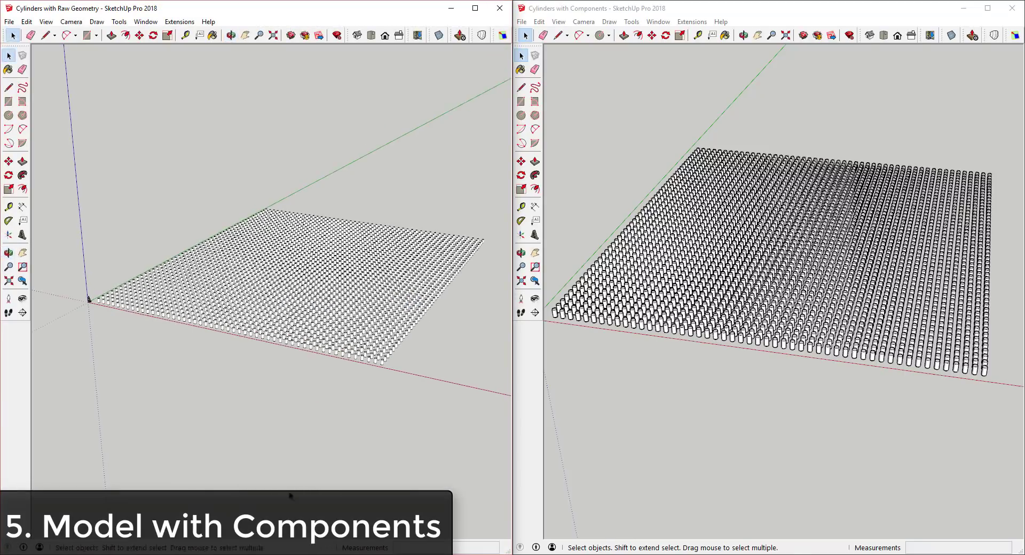
mouse_move(277, 553)
left_click(187, 513)
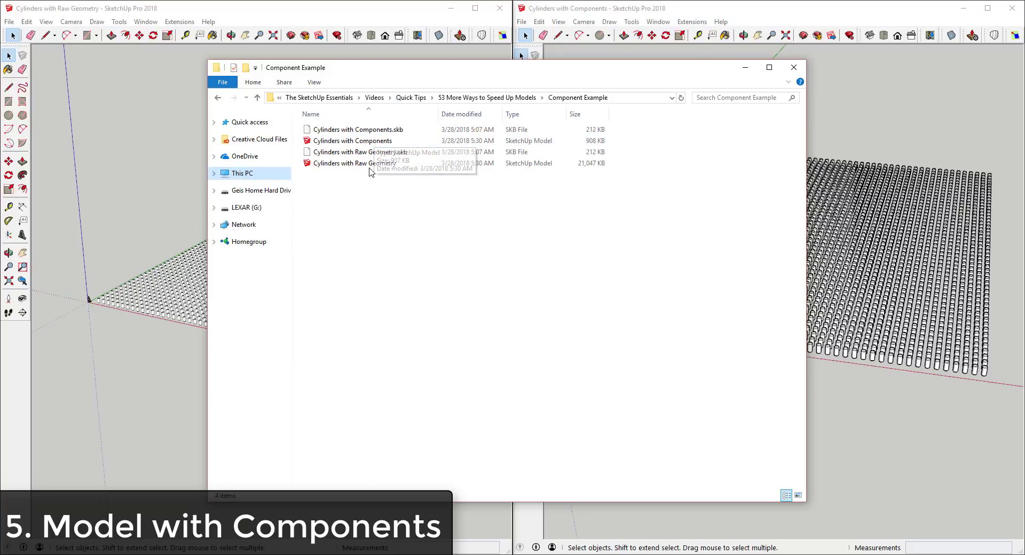
mouse_move(421, 70)
left_mouse_down()
mouse_move(382, 158)
mouse_move(352, 401)
mouse_move(365, 429)
mouse_move(435, 128)
mouse_move(455, 90)
left_mouse_up()
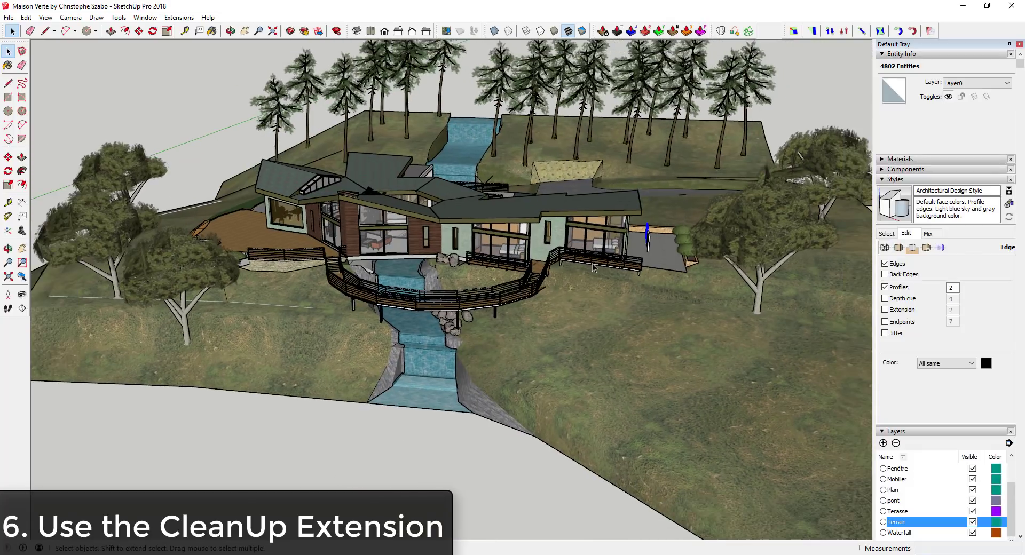
left_click(147, 18)
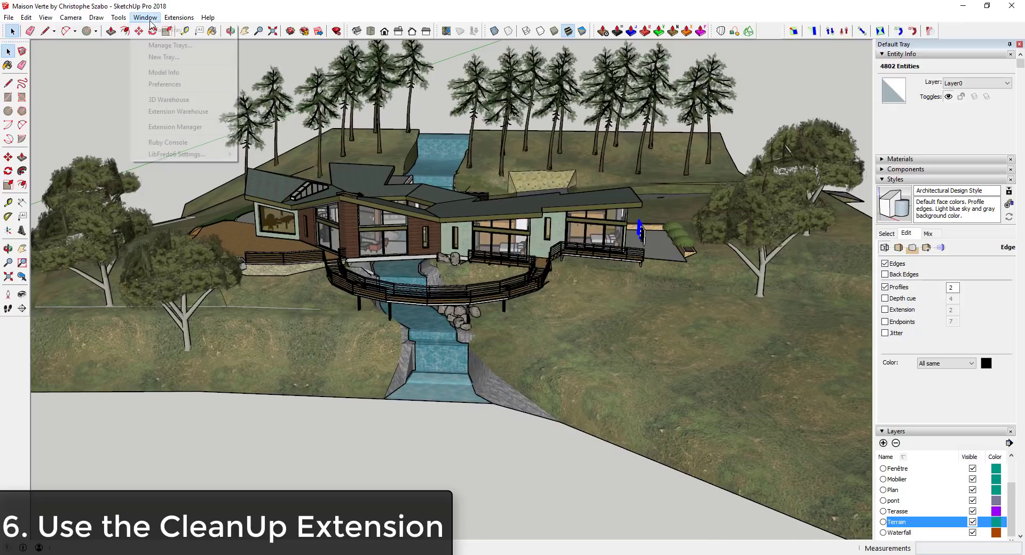
left_click(185, 127)
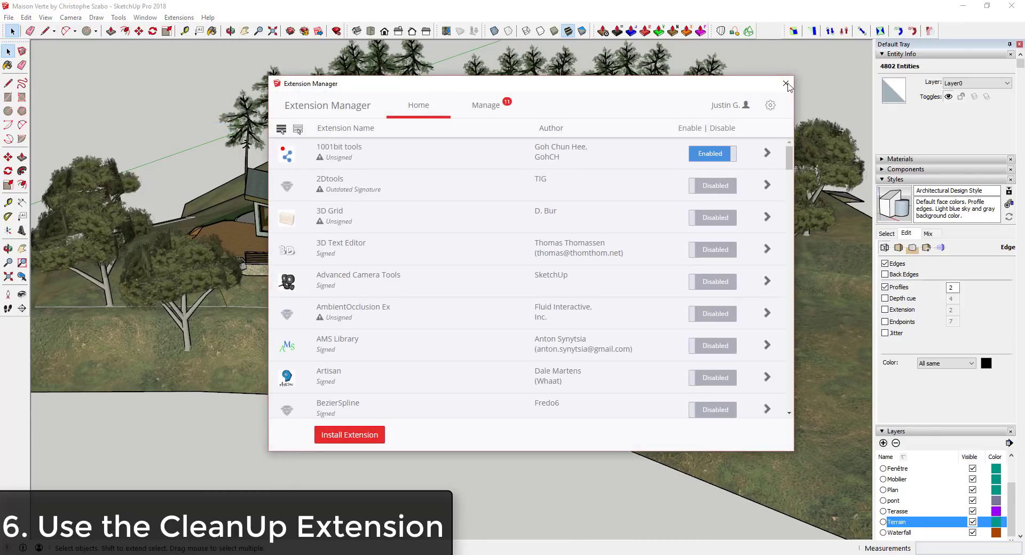
left_click(786, 83)
Search the Extension Warehouse for CleanUp³, view the extension's page, and close the warehouse
left_click(146, 17)
left_click(196, 111)
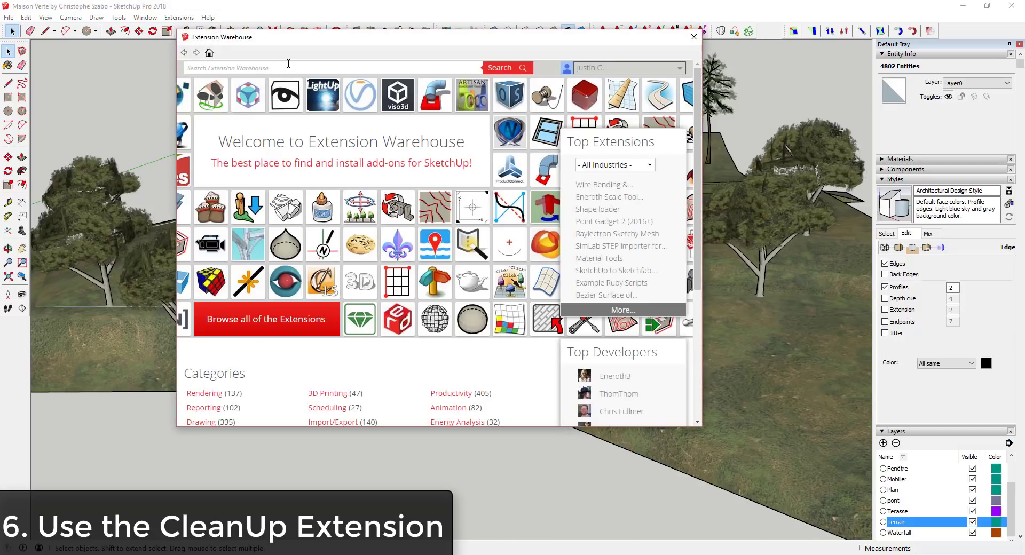
type("cleanup")
left_click(219, 81)
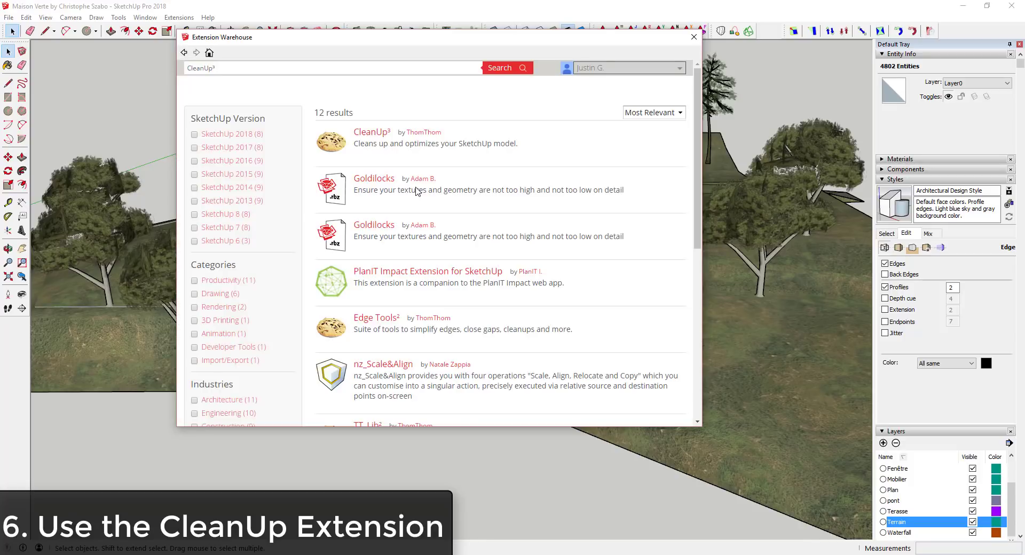
left_click(331, 141)
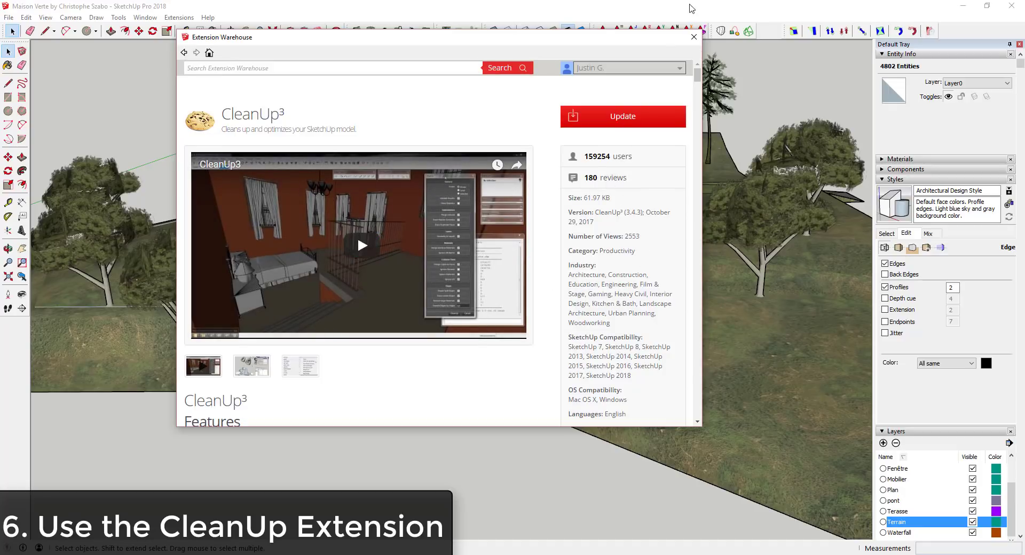
left_click(693, 37)
Open the CleanUp³ Clean dialog for the Maison Verte model and review its optimisation, material, face and edge options
left_click(177, 18)
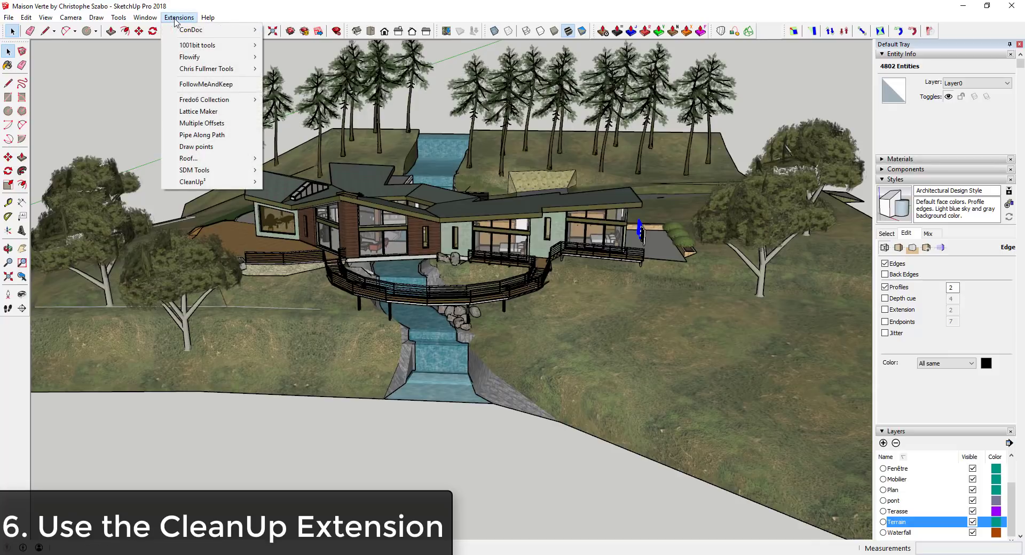
mouse_move(198, 188)
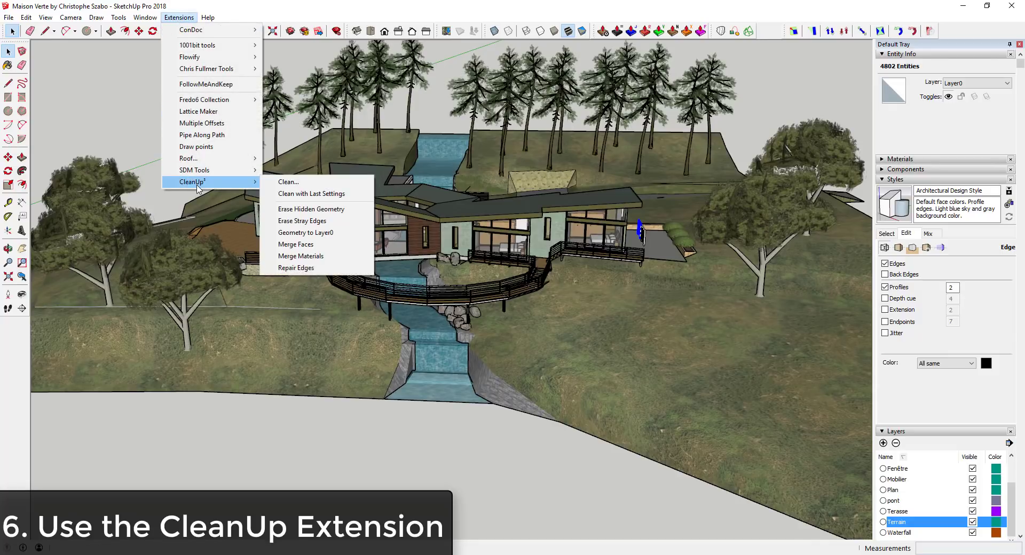
left_click(287, 182)
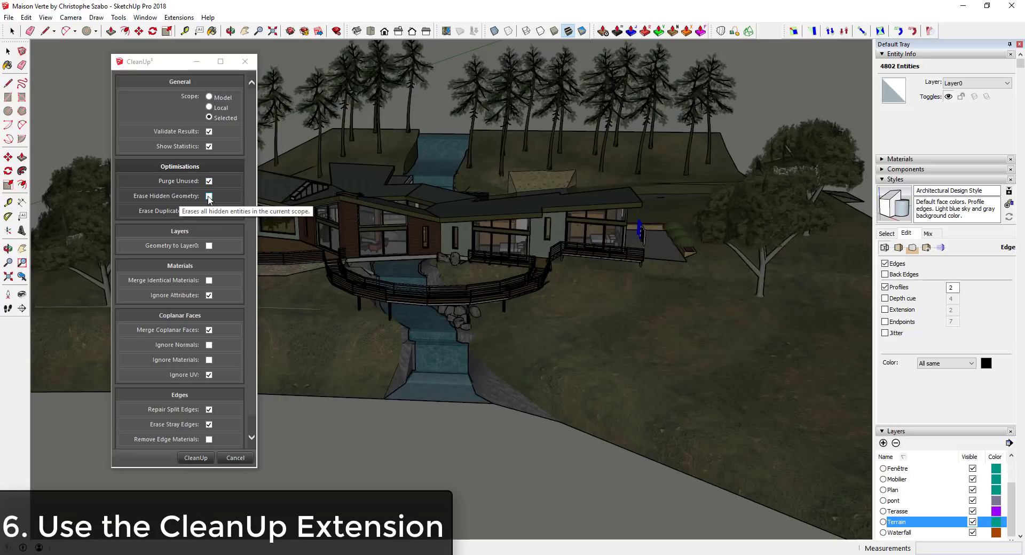
scroll(187, 284, "down", 1)
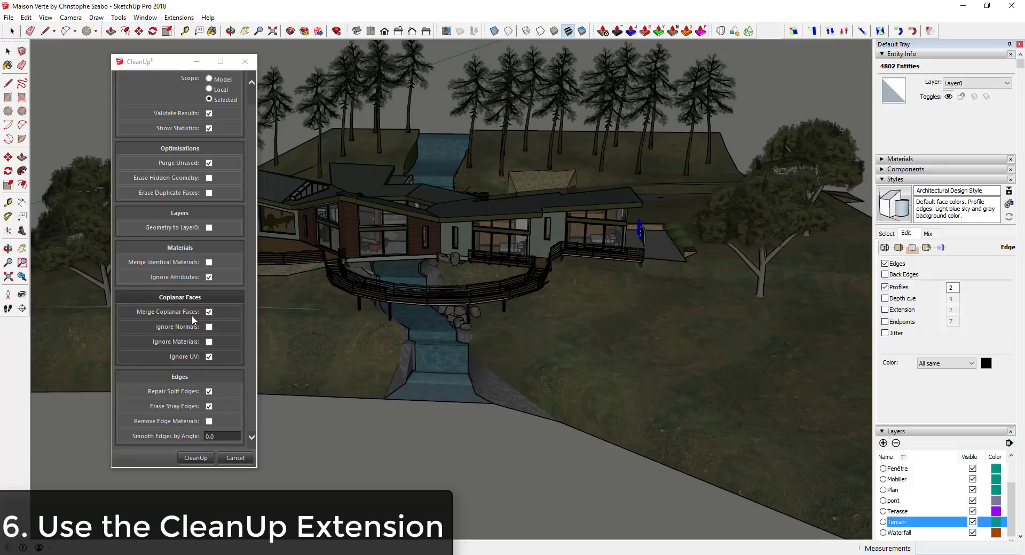
scroll(191, 315, "up", 1)
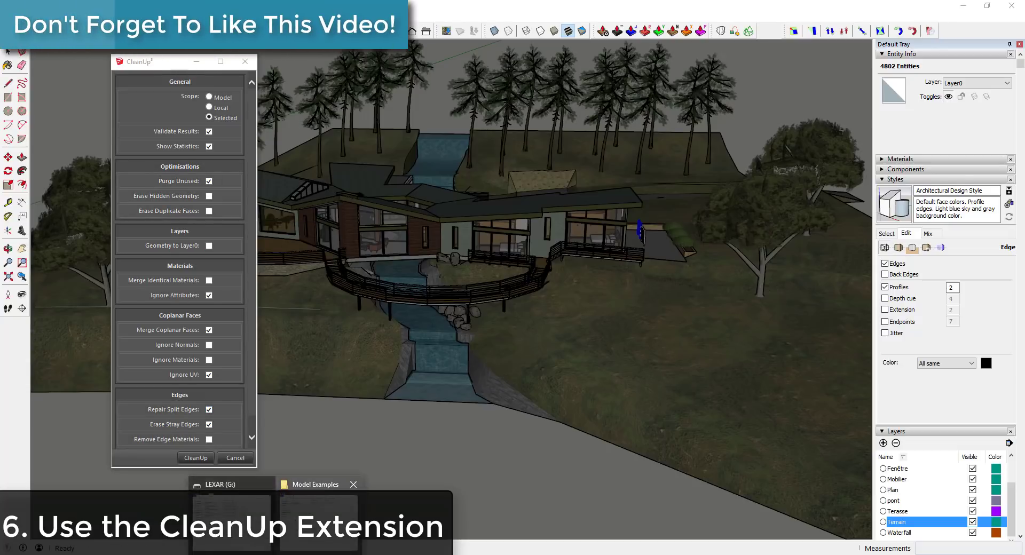
Check the Maison Verte model's file size in the 53 More Ways to Speed Up Models folder and save the model
key("super+e")
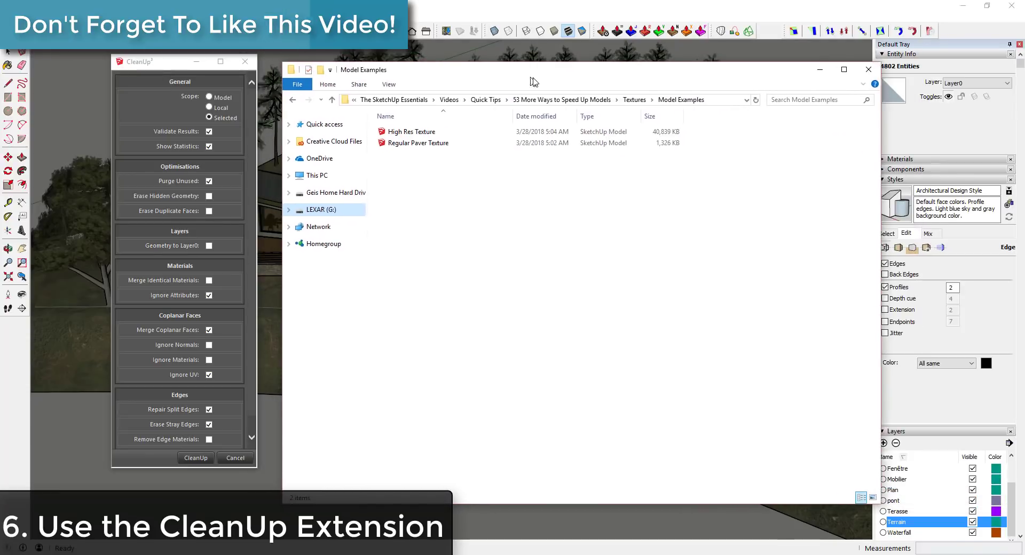
left_click(614, 101)
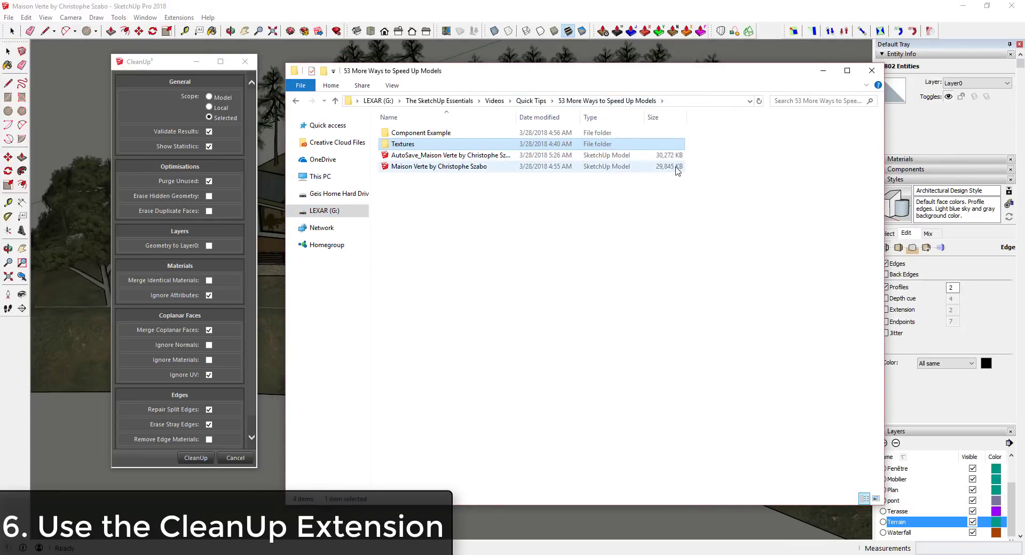
left_click(872, 70)
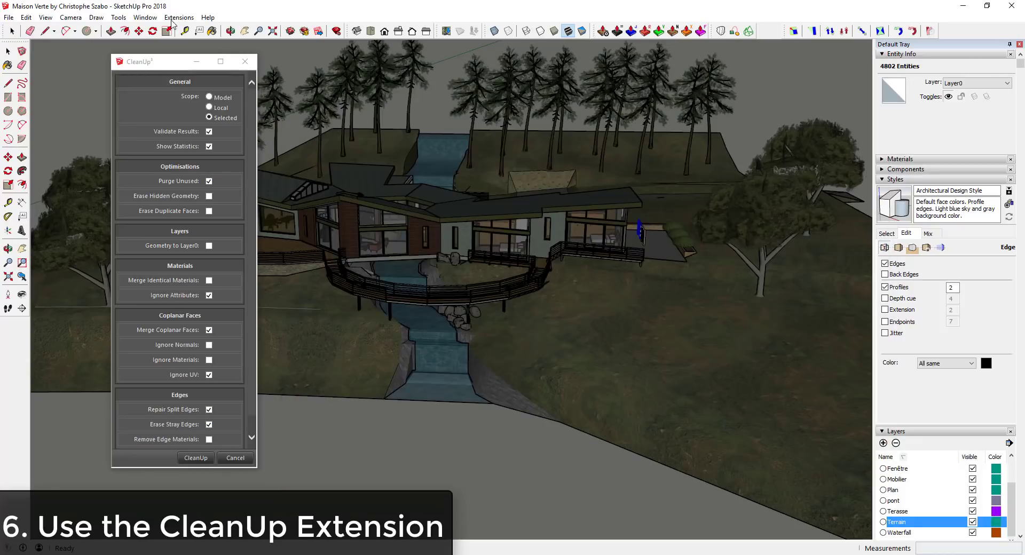
left_click(9, 18)
left_click(27, 57)
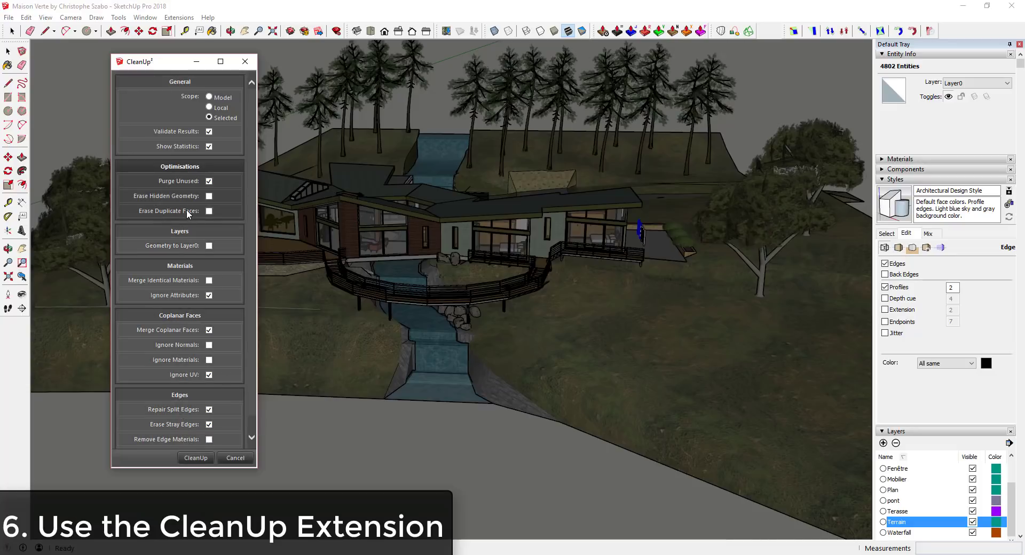
Run CleanUp³ with the Selected scope and existing options, and dismiss the cleanup statistics
mouse_move(188, 213)
mouse_move(184, 180)
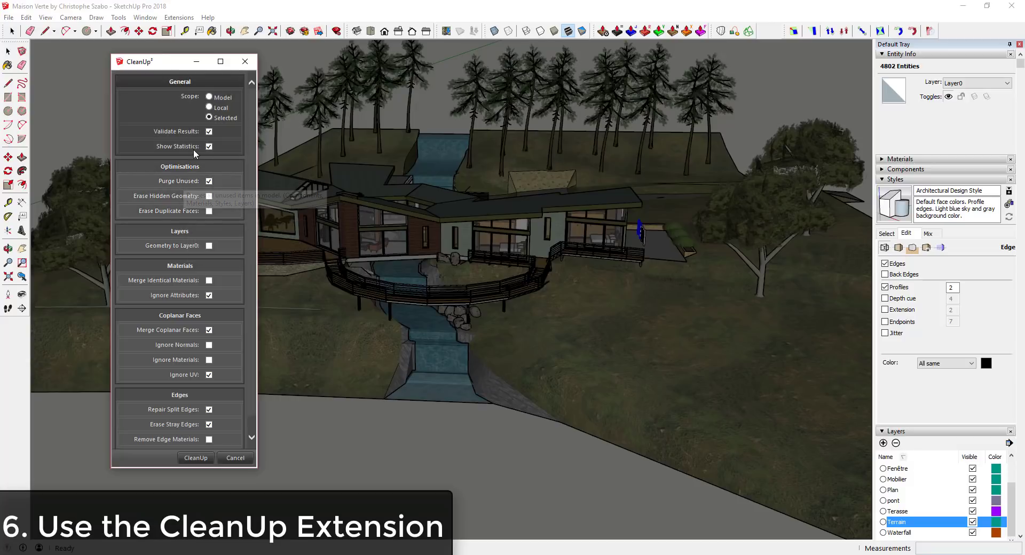
left_click(195, 458)
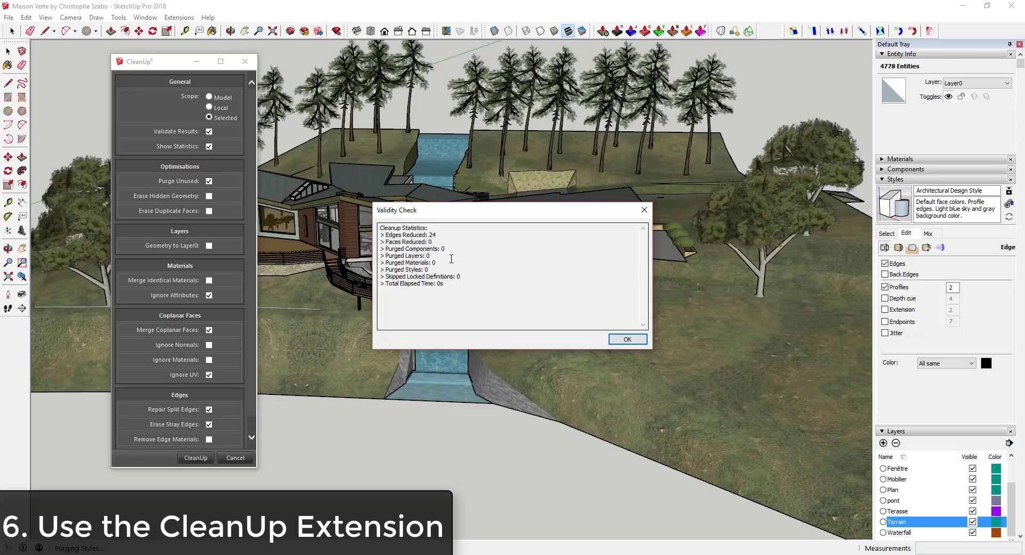
left_click(628, 340)
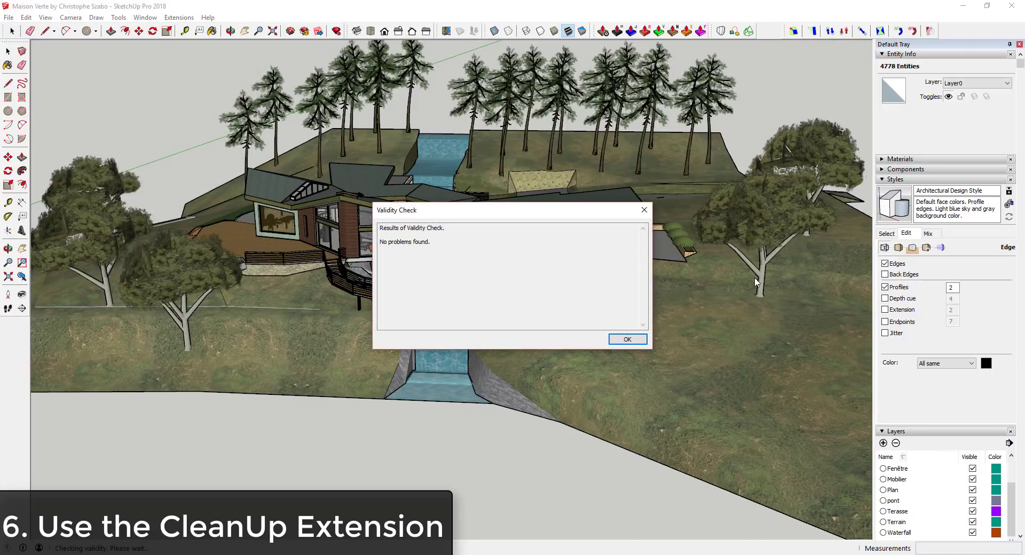